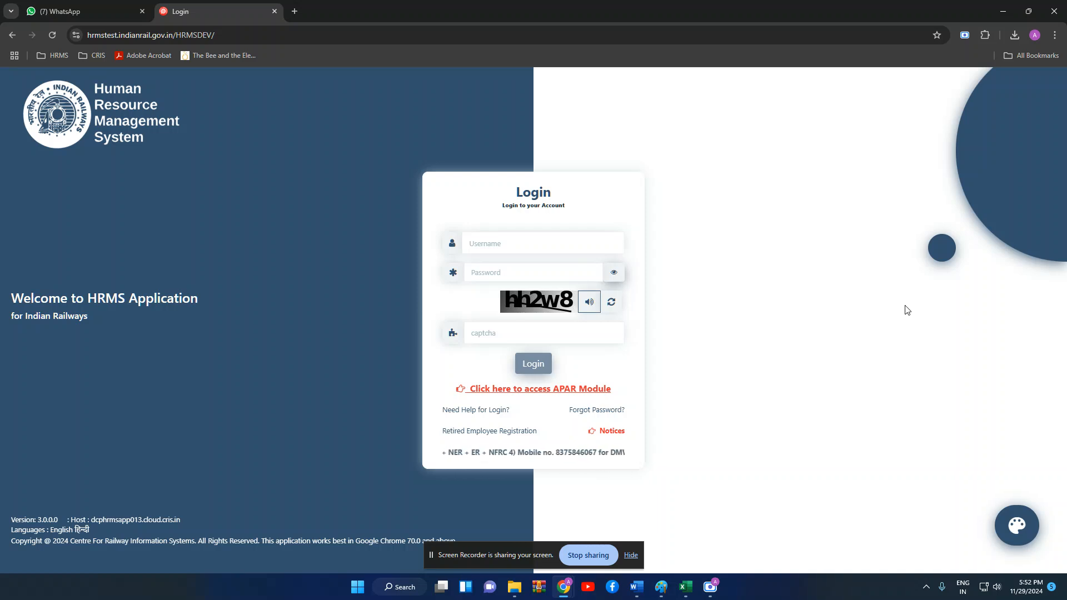
- Log in to IR-HRMS with the username, password and captcha
{"action": "left_click", "coordinate": [611, 249]}
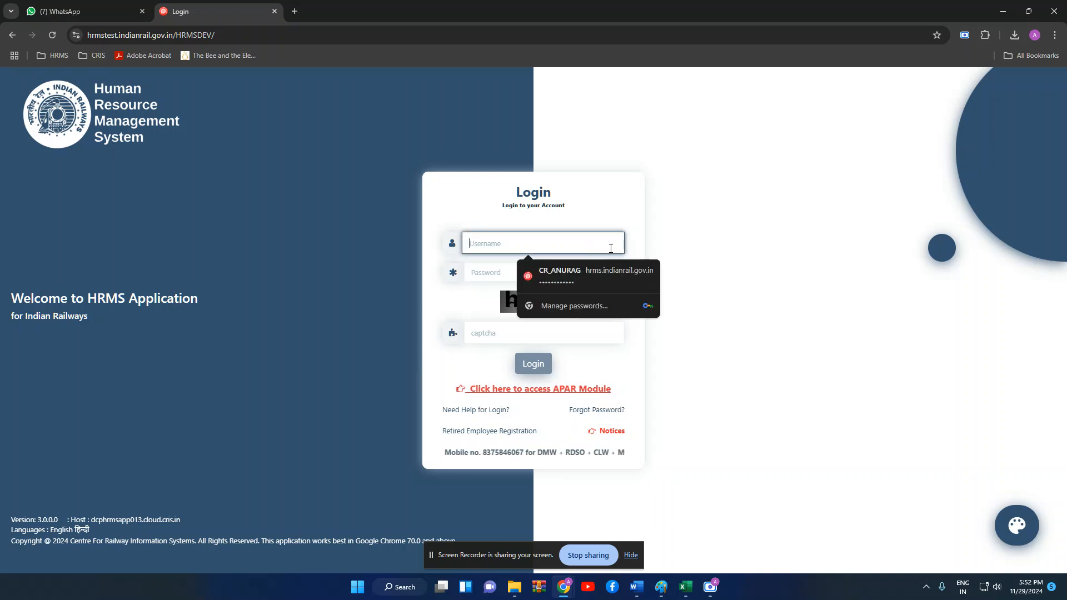
{"action": "type", "text": "DTRKZZA"}
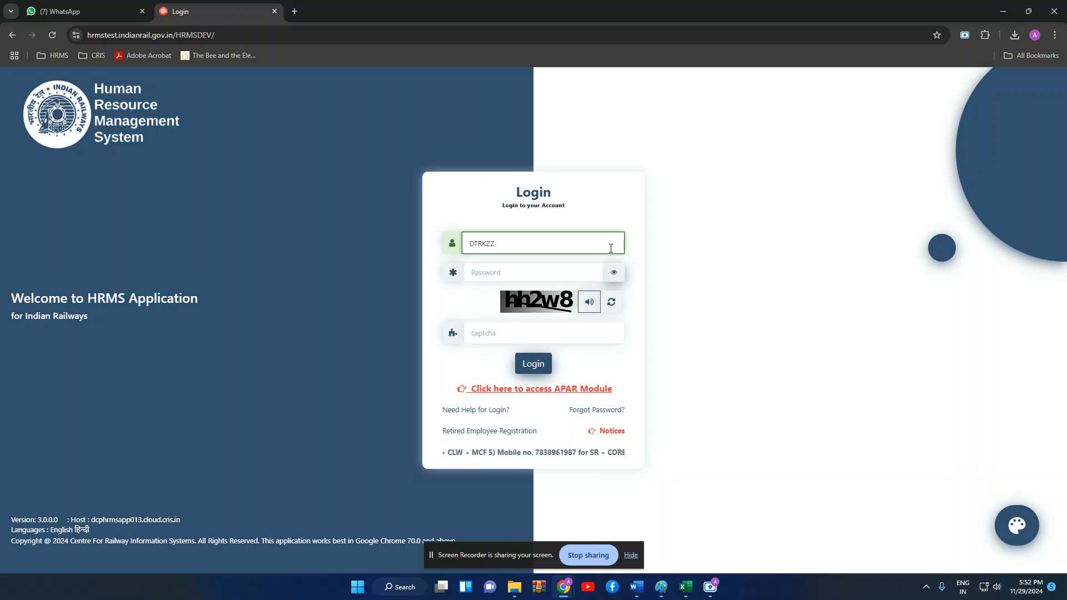
{"action": "key", "text": "BackSpace"}
{"action": "key", "text": "BackSpace"}
{"action": "type", "text": "E"}
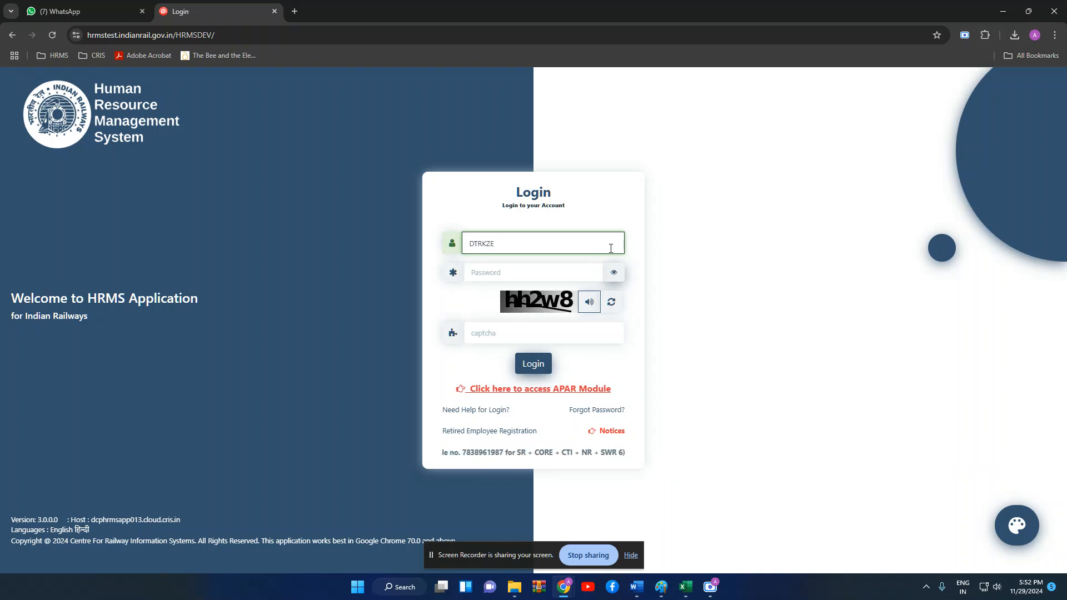
{"action": "key", "text": "Tab"}
{"action": "type", "text": "********"}
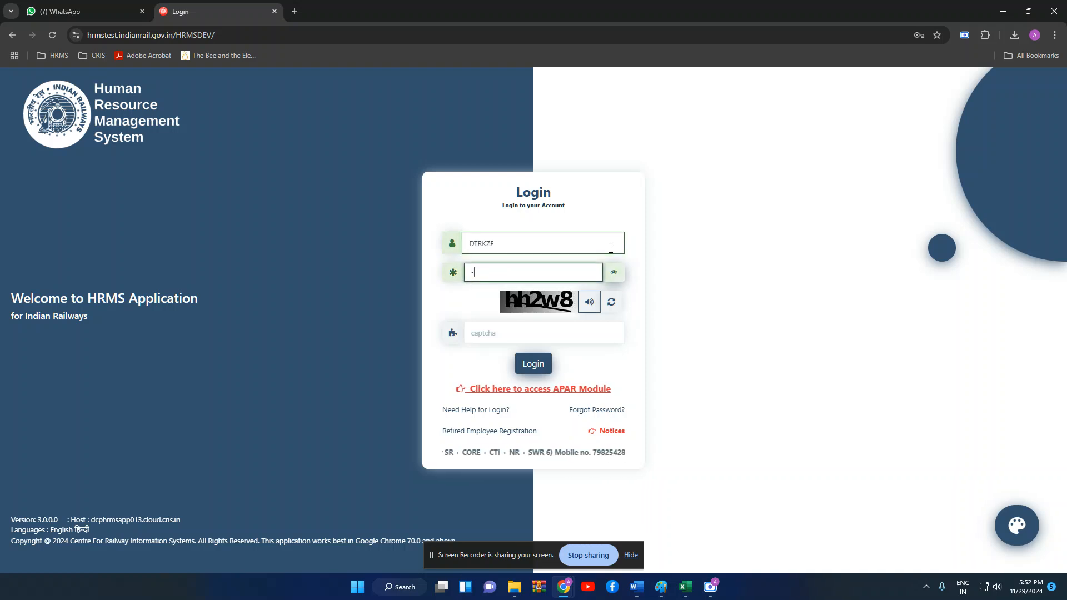
{"action": "type", "text": "*"}
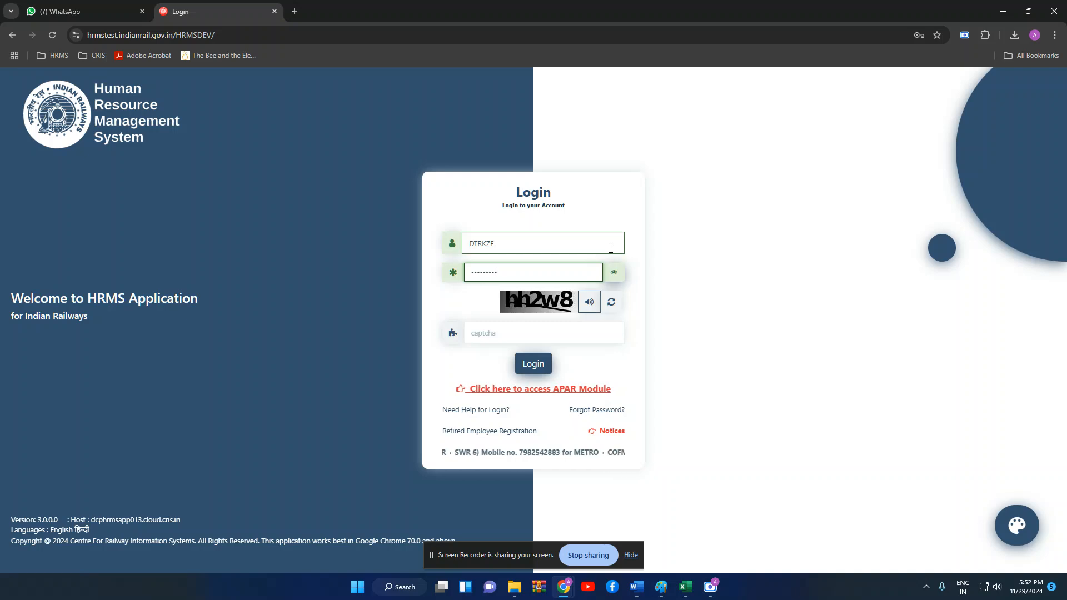
{"action": "left_click", "coordinate": [552, 333]}
{"action": "type", "text": "hh2w8"}
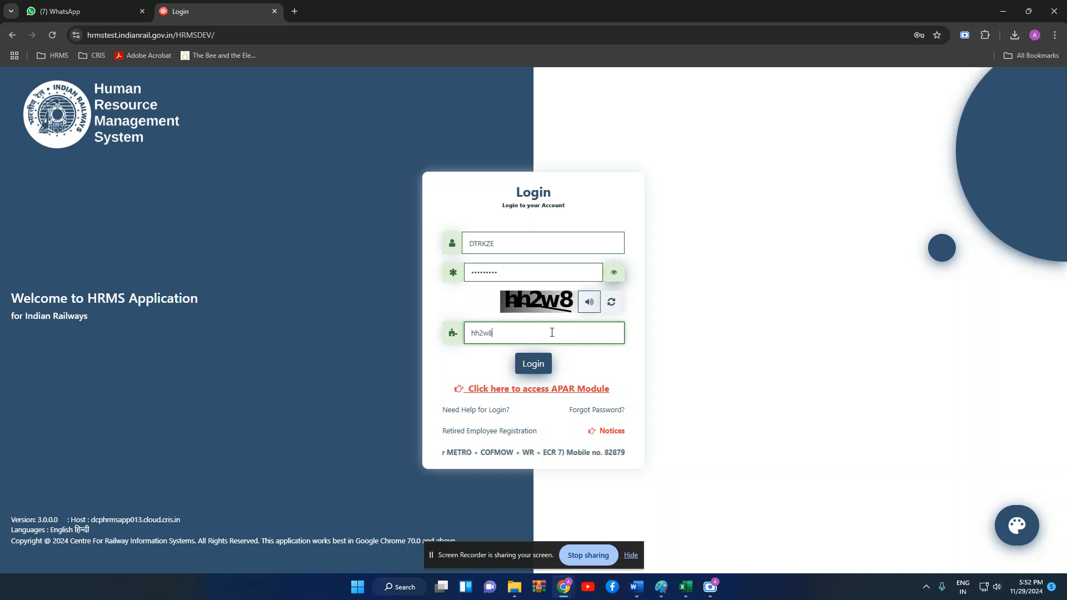
{"action": "left_click", "coordinate": [537, 362]}
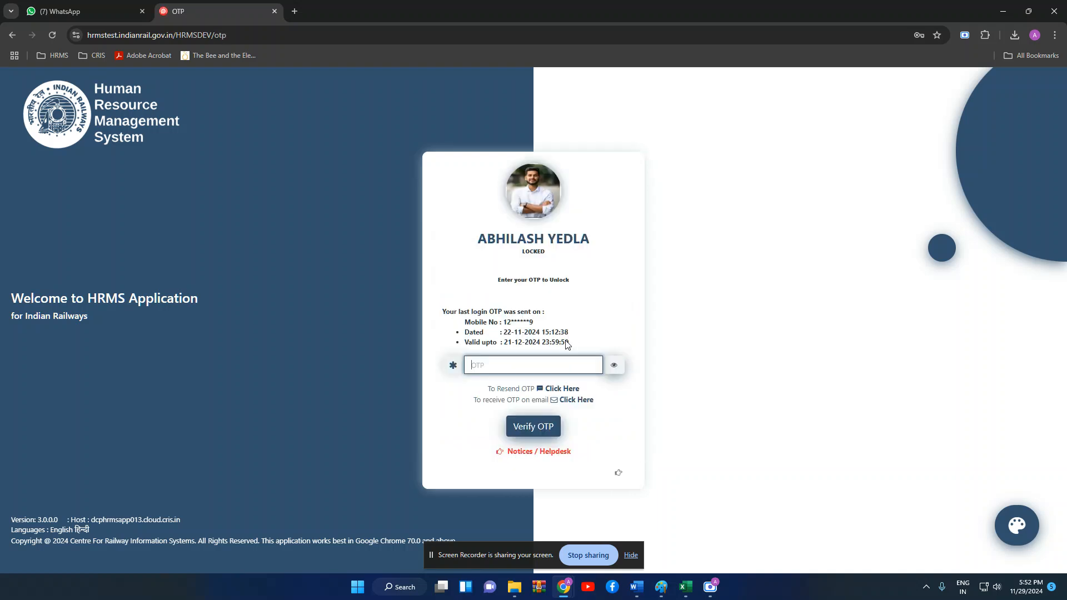
- Verify the login with the OTP and go to the Transfer module
{"action": "type", "text": "*****"}
{"action": "key", "text": "Return"}
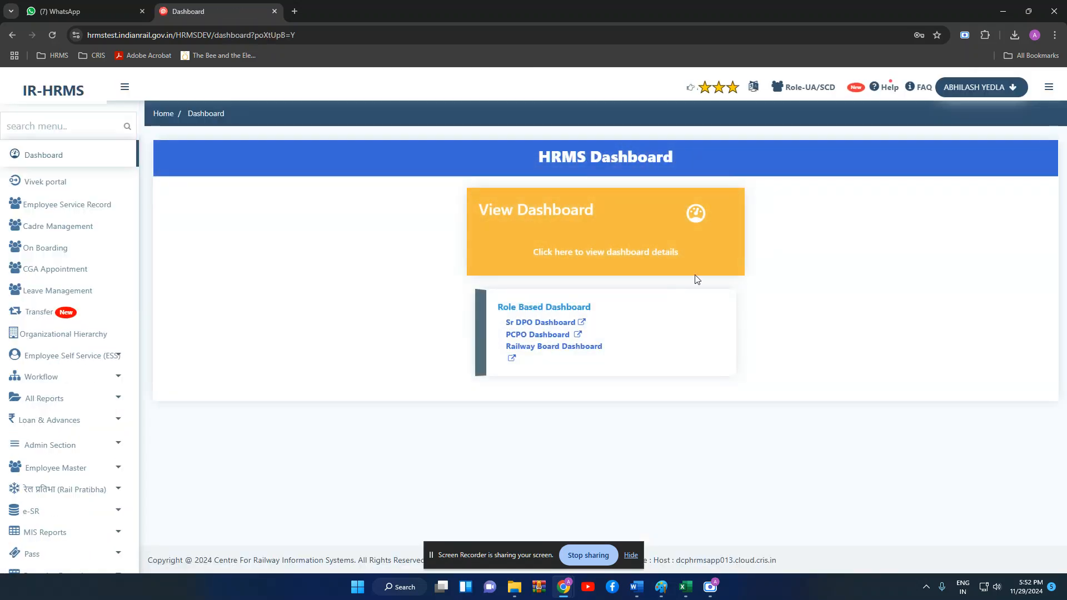
{"action": "left_click", "coordinate": [41, 313]}
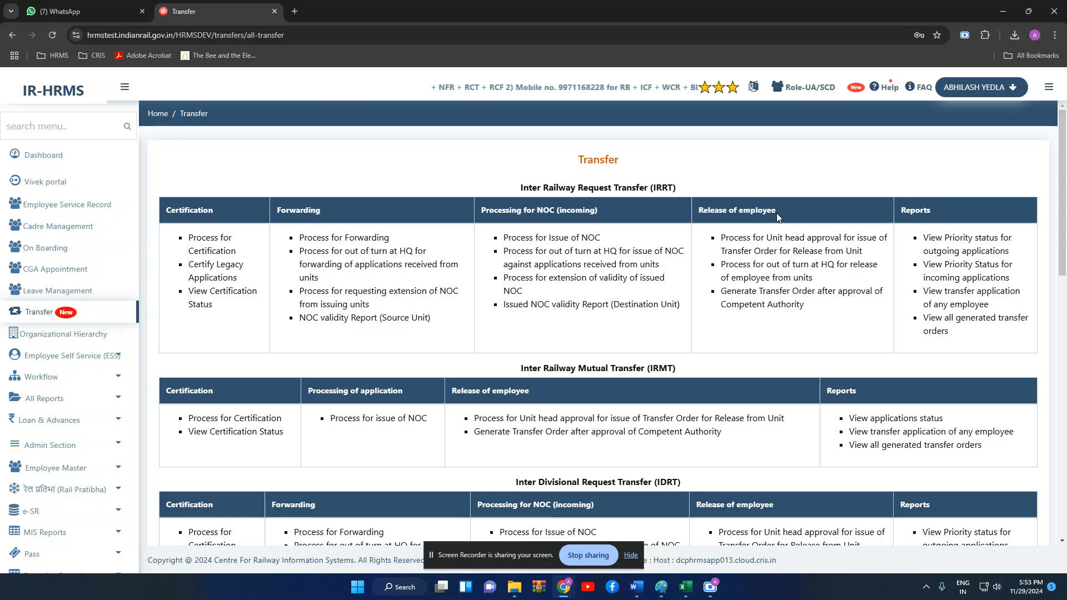
- Open the unit head approval process for issuing a release-from-unit transfer order
{"action": "left_click", "coordinate": [766, 245]}
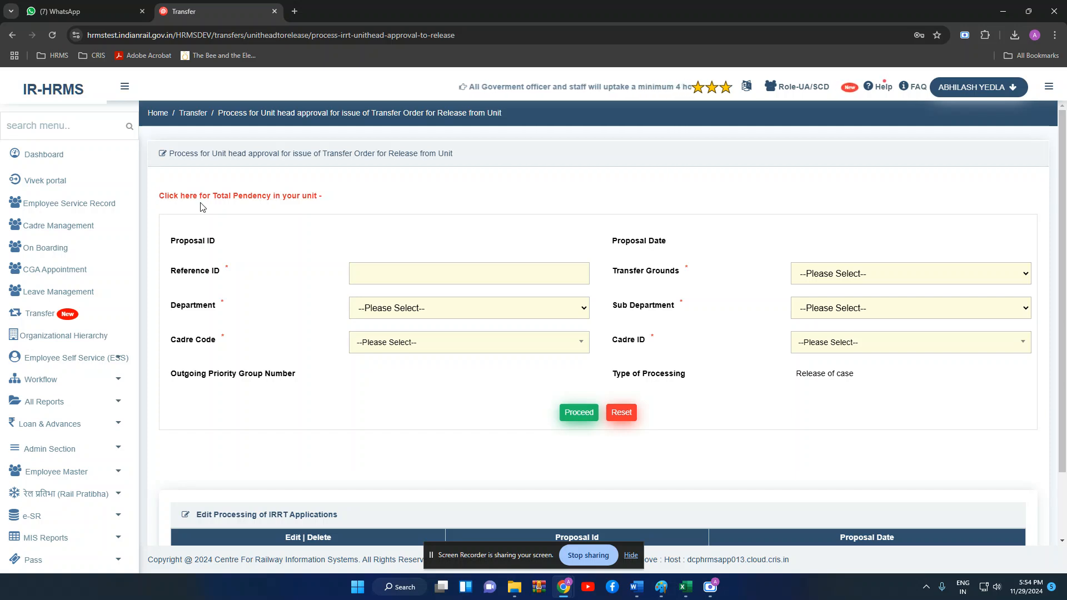
- Check the unit's Total Pendency of two Pointsman cases, then close the popup
{"action": "left_click", "coordinate": [243, 199]}
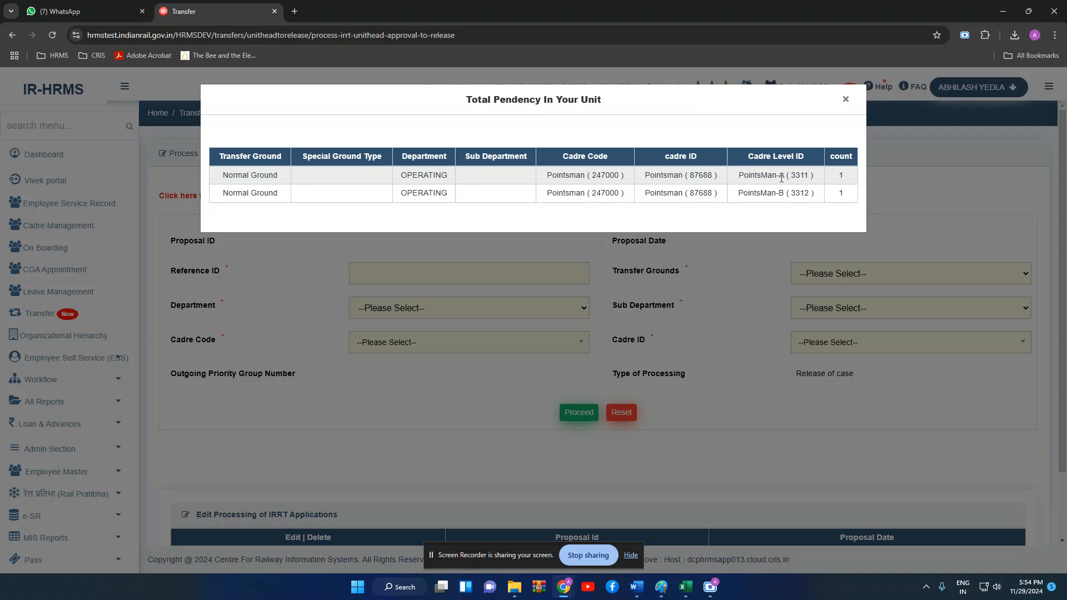
{"action": "left_click", "coordinate": [846, 102]}
- Set Reference ID 'test proposal', transfer ground Normal Ground and department OPERATING
{"action": "left_click", "coordinate": [413, 276]}
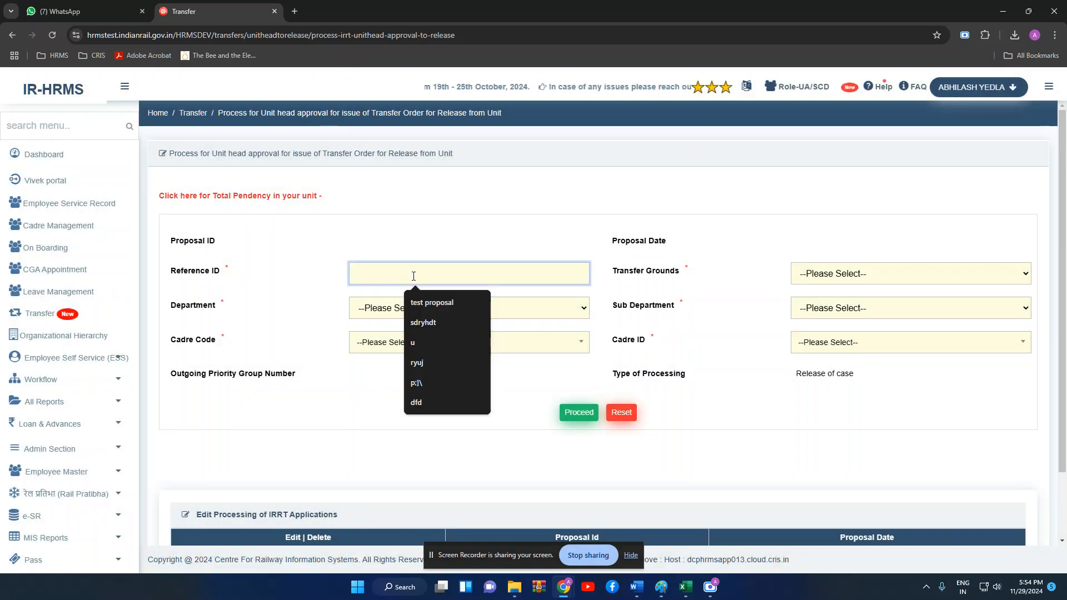
{"action": "type", "text": "test proposal"}
{"action": "left_click", "coordinate": [419, 304]}
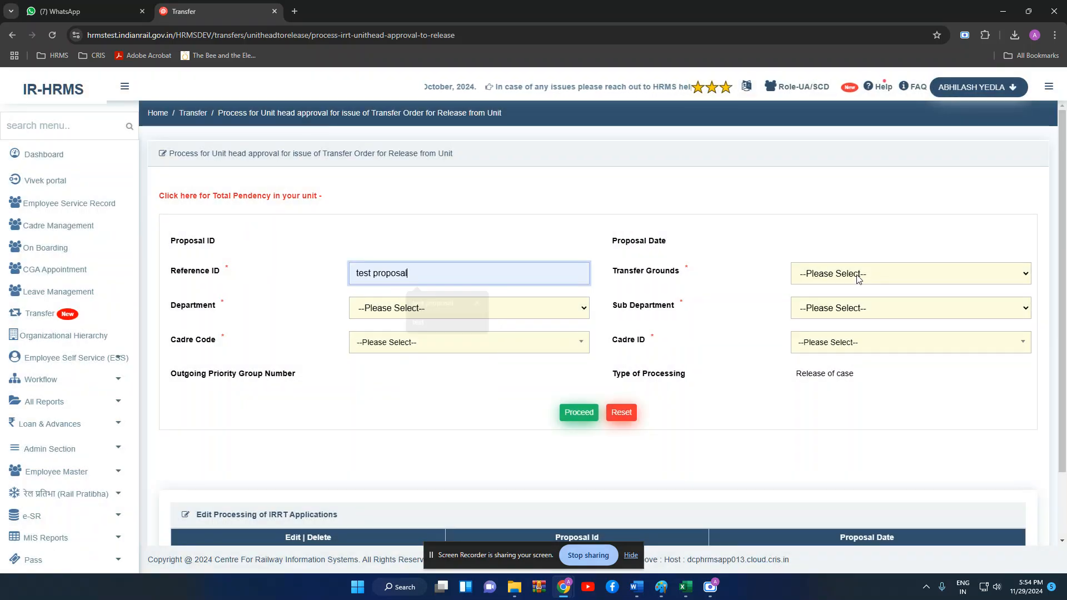
{"action": "left_click", "coordinate": [859, 278]}
{"action": "left_click", "coordinate": [832, 303]}
{"action": "left_click", "coordinate": [563, 306]}
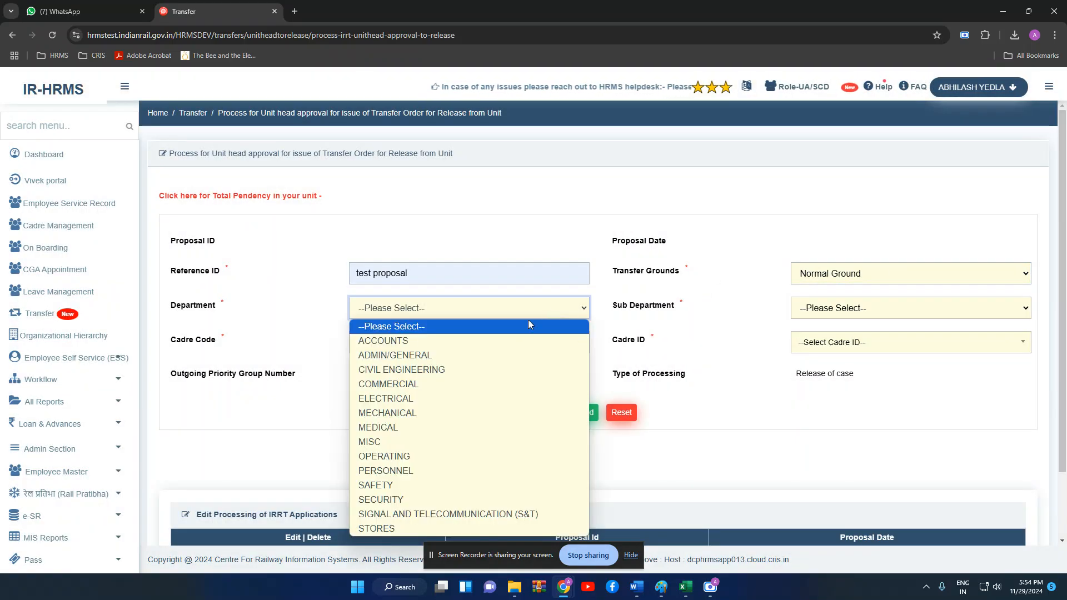
{"action": "left_click", "coordinate": [435, 454]}
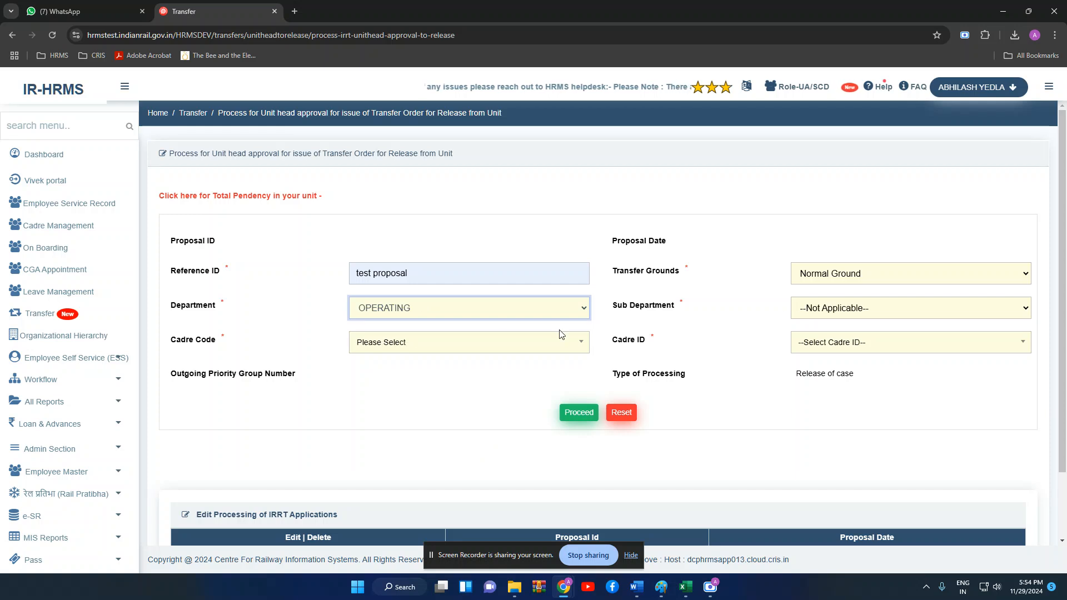
- Choose cadre code Pointsman (247000) and cadre ID Pointsman (87688), then proceed to applications
{"action": "left_click", "coordinate": [503, 341]}
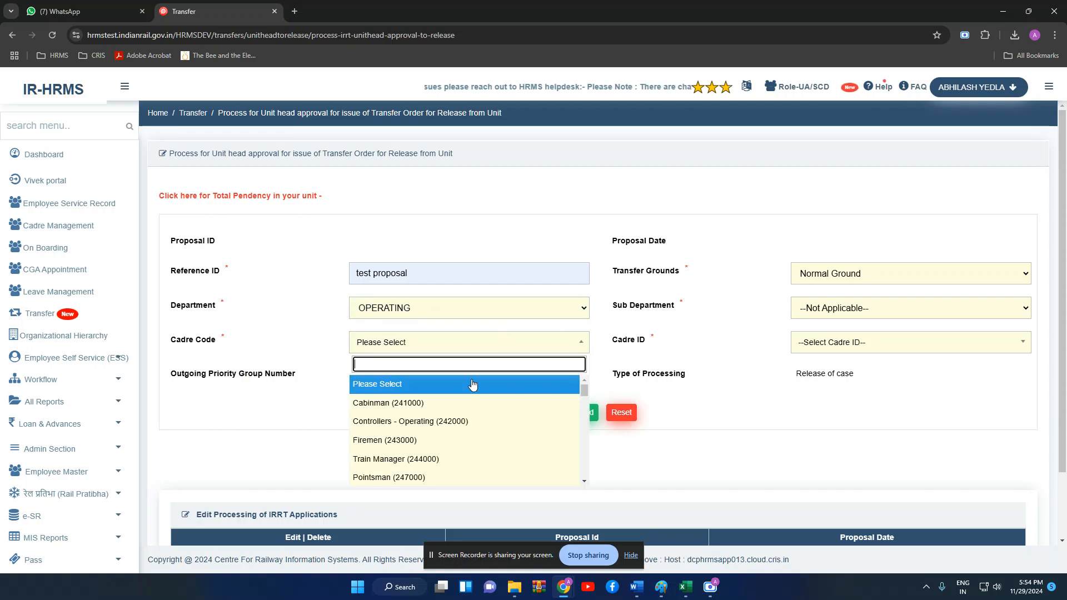
{"action": "left_click", "coordinate": [434, 477]}
{"action": "left_click", "coordinate": [861, 343]}
{"action": "left_click", "coordinate": [840, 400]}
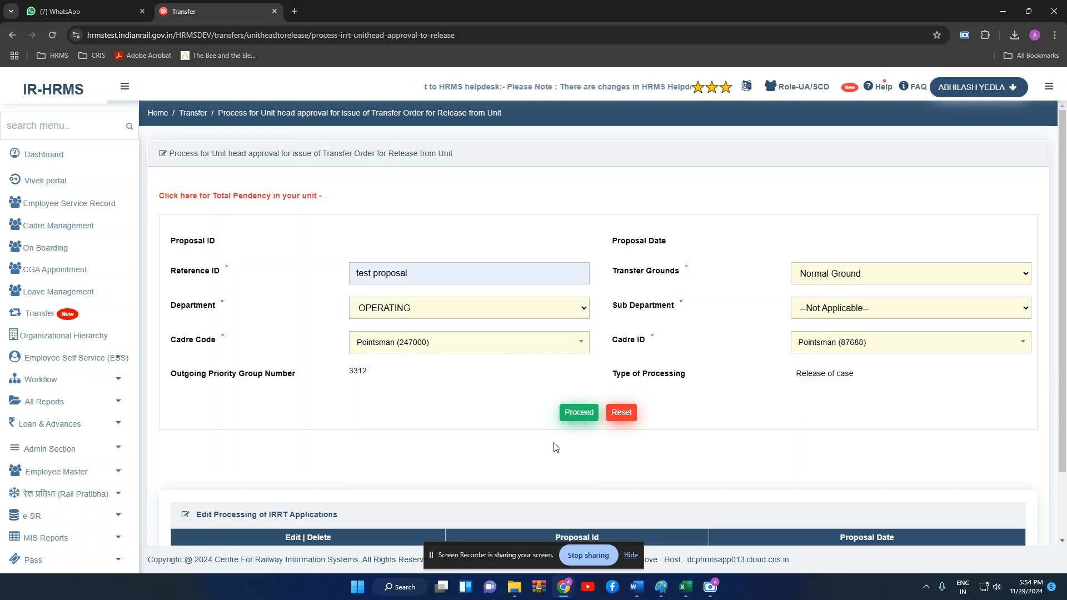
{"action": "left_click", "coordinate": [578, 412]}
{"action": "scroll", "coordinate": [656, 389], "scroll_direction": "down", "scroll_amount": 2}
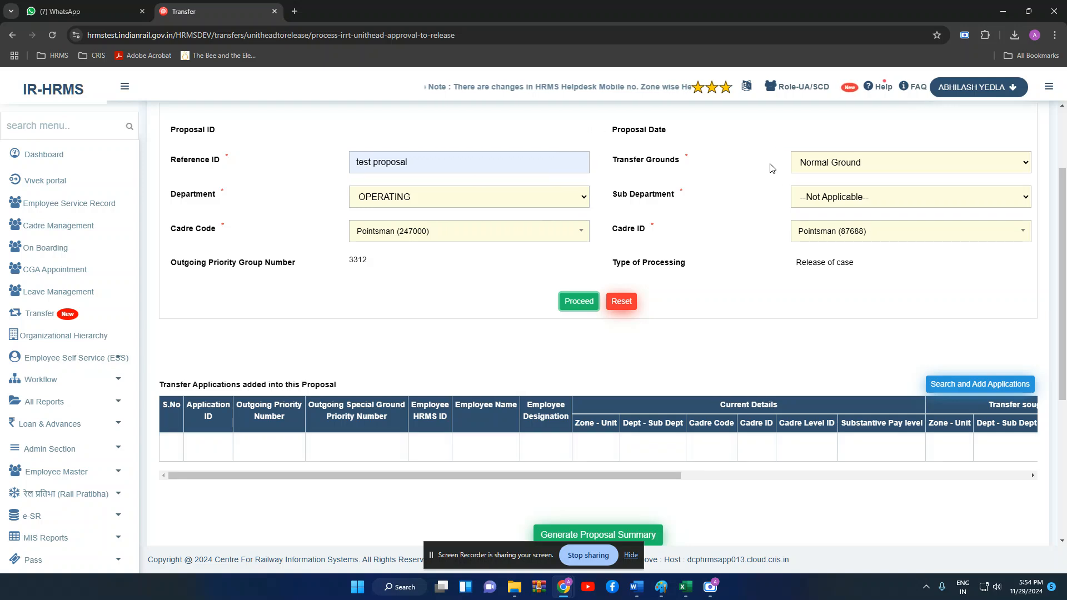
{"action": "scroll", "coordinate": [784, 216], "scroll_direction": "up", "scroll_amount": 1}
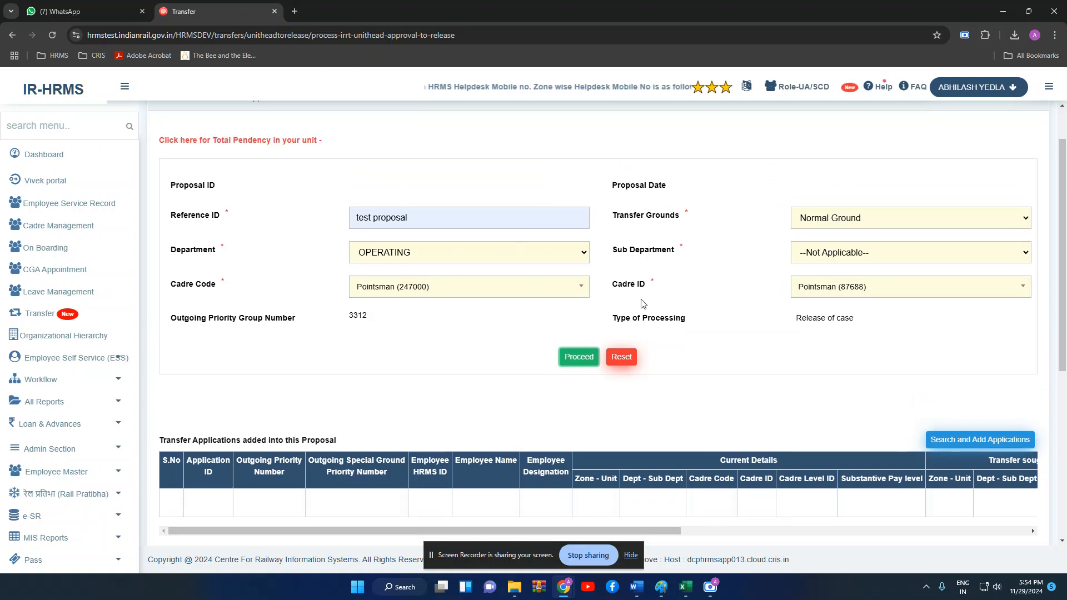
{"action": "scroll", "coordinate": [643, 304], "scroll_direction": "down", "scroll_amount": 1}
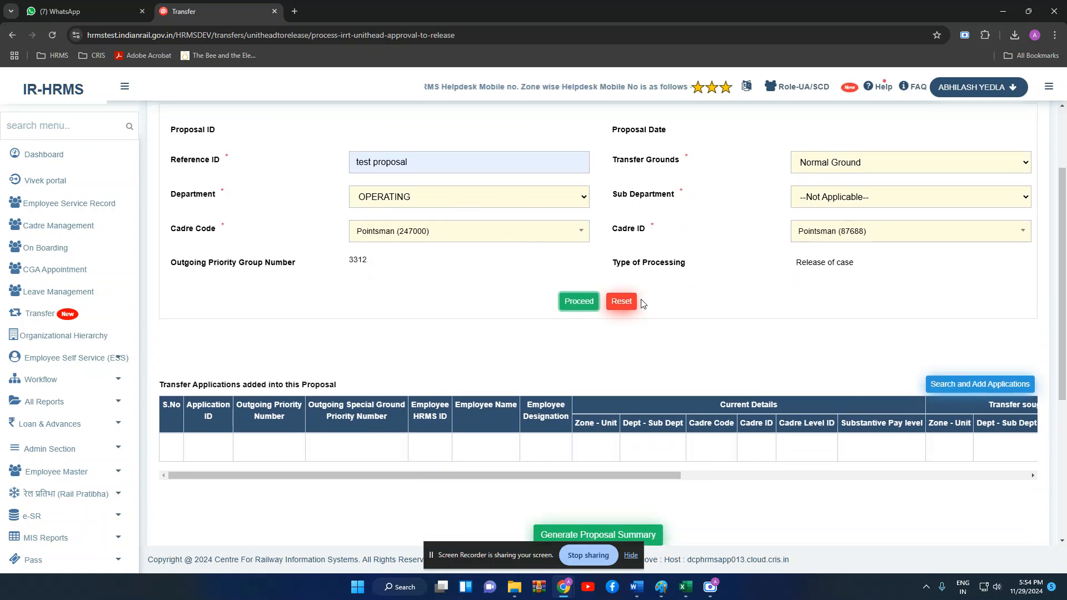
- Search the available transfer applications and review their NOC and out-of-turn status
{"action": "left_click", "coordinate": [1005, 391]}
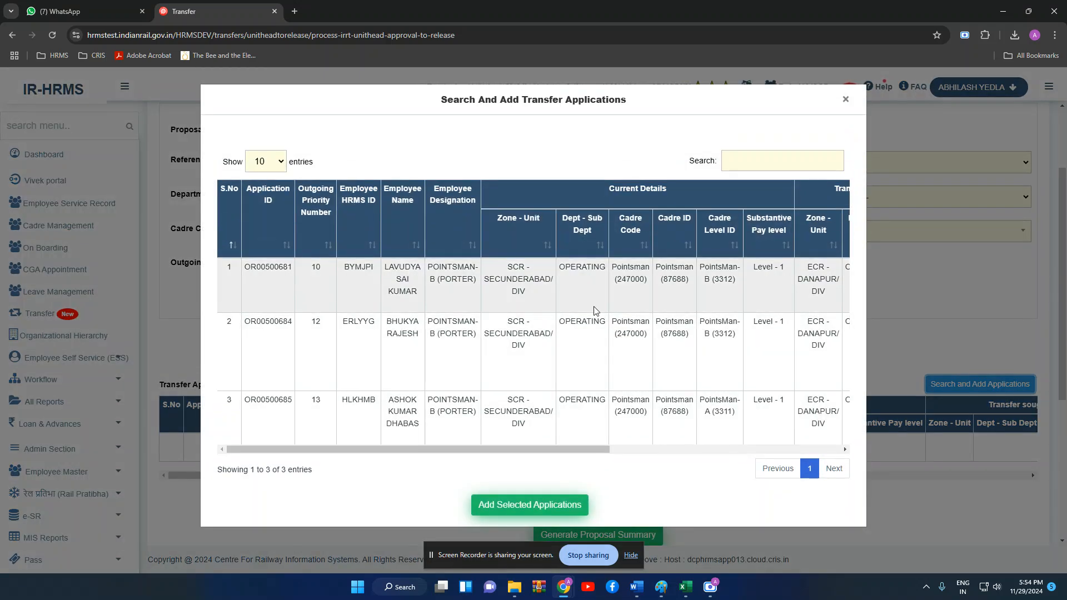
{"action": "left_click_drag", "start_coordinate": [558, 448], "coordinate": [805, 448]}
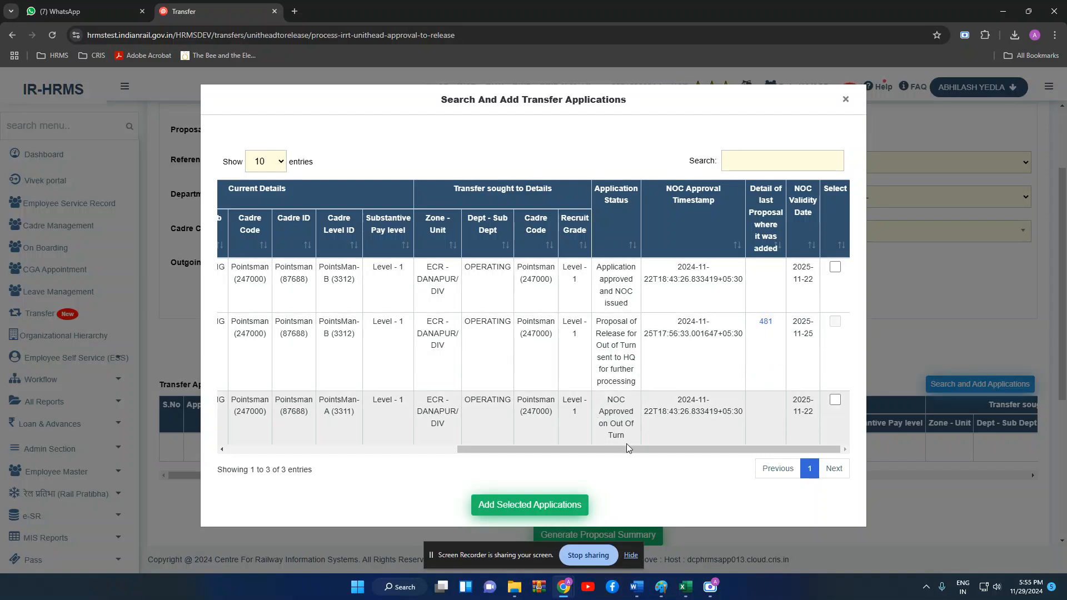
{"action": "left_click_drag", "start_coordinate": [627, 444], "coordinate": [561, 468]}
{"action": "left_click", "coordinate": [490, 438]}
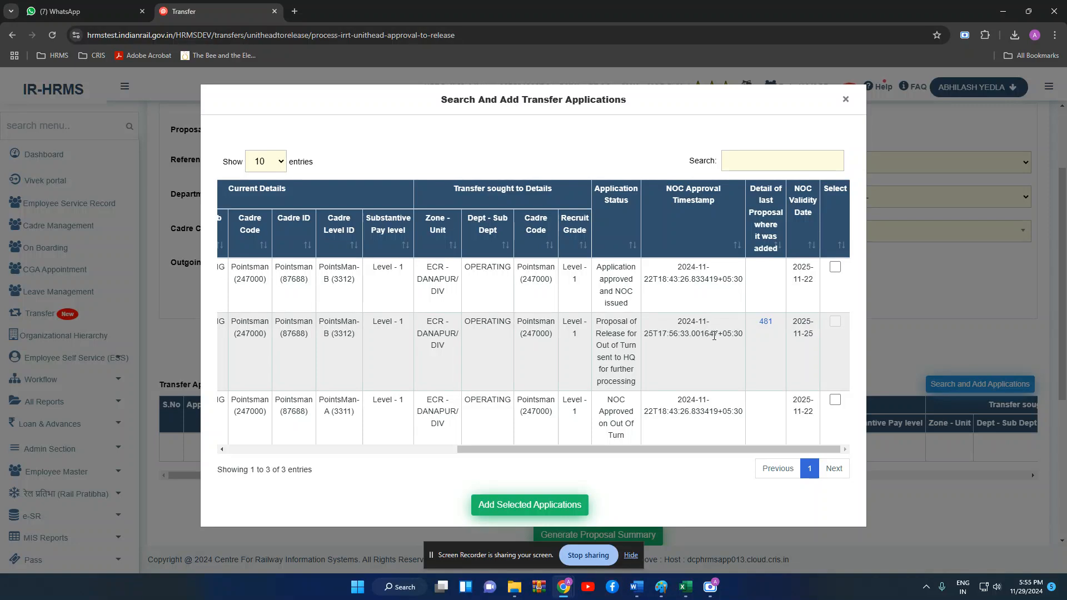
{"action": "left_click_drag", "start_coordinate": [601, 324], "coordinate": [638, 368]}
{"action": "left_click", "coordinate": [667, 368]}
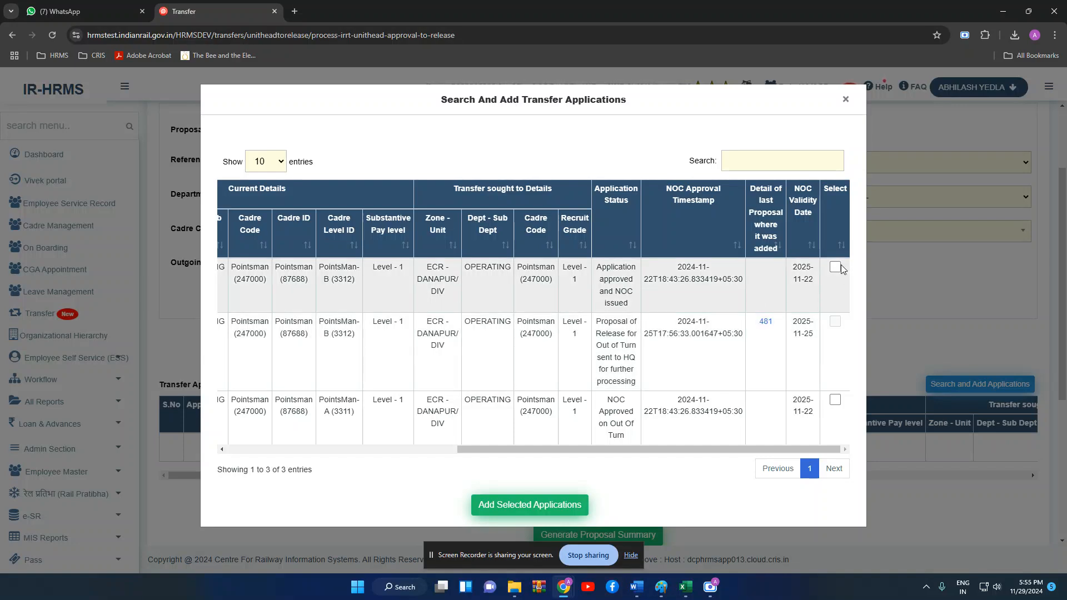
- Add the first and third applications to the proposal
{"action": "left_click", "coordinate": [836, 266]}
{"action": "left_click", "coordinate": [836, 400]}
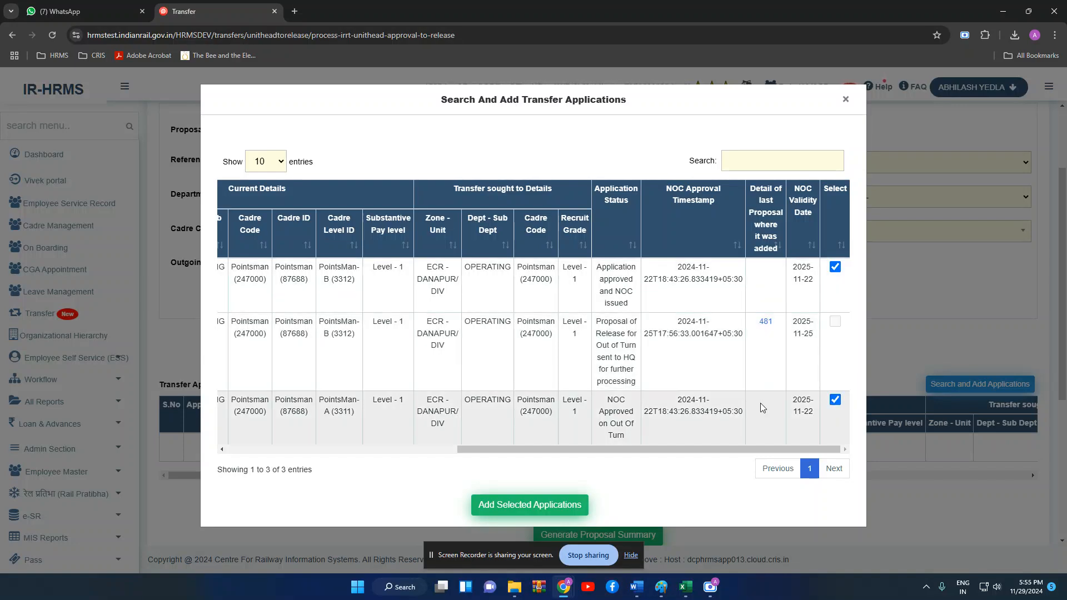
{"action": "left_click", "coordinate": [550, 505]}
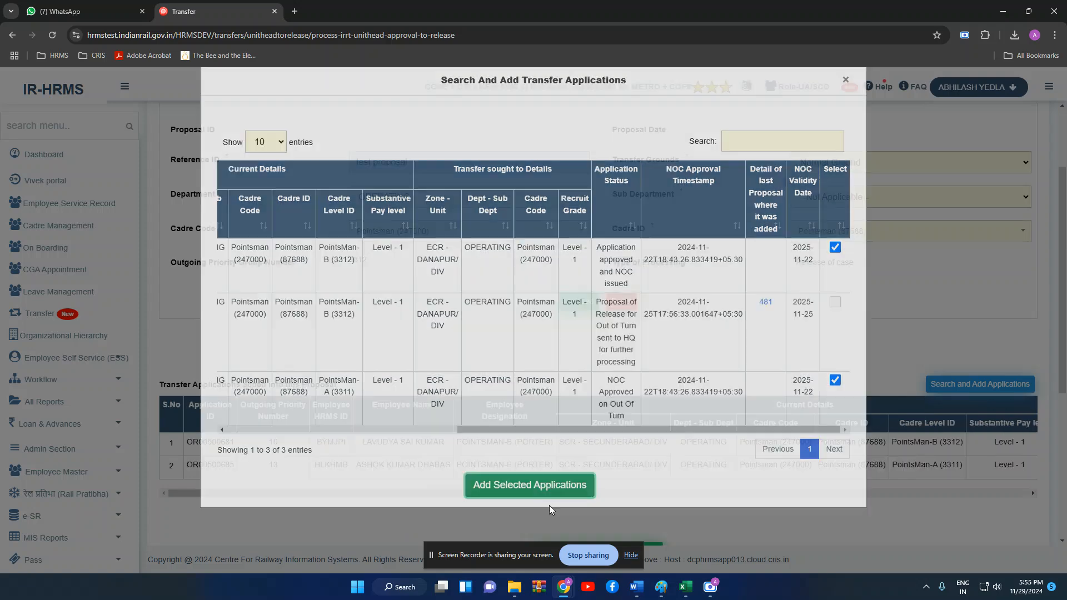
{"action": "left_click_drag", "start_coordinate": [570, 492], "coordinate": [1009, 487]}
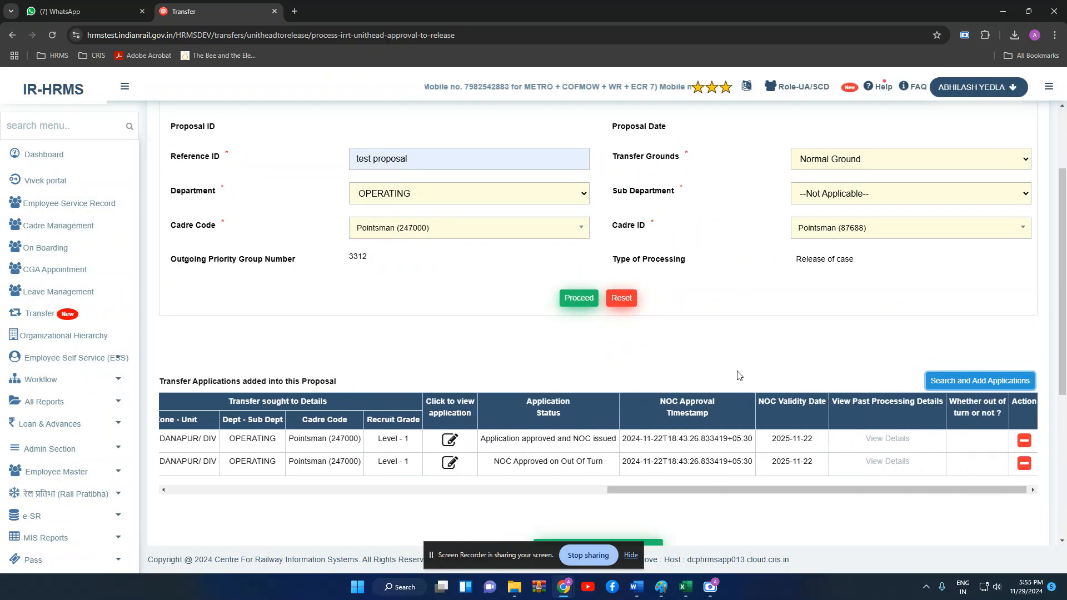
{"action": "scroll", "coordinate": [613, 456], "scroll_direction": "down", "scroll_amount": 2}
- Check the out-of-turn column, review the 3 available applications again, and close the dialog
{"action": "left_click", "coordinate": [611, 452]}
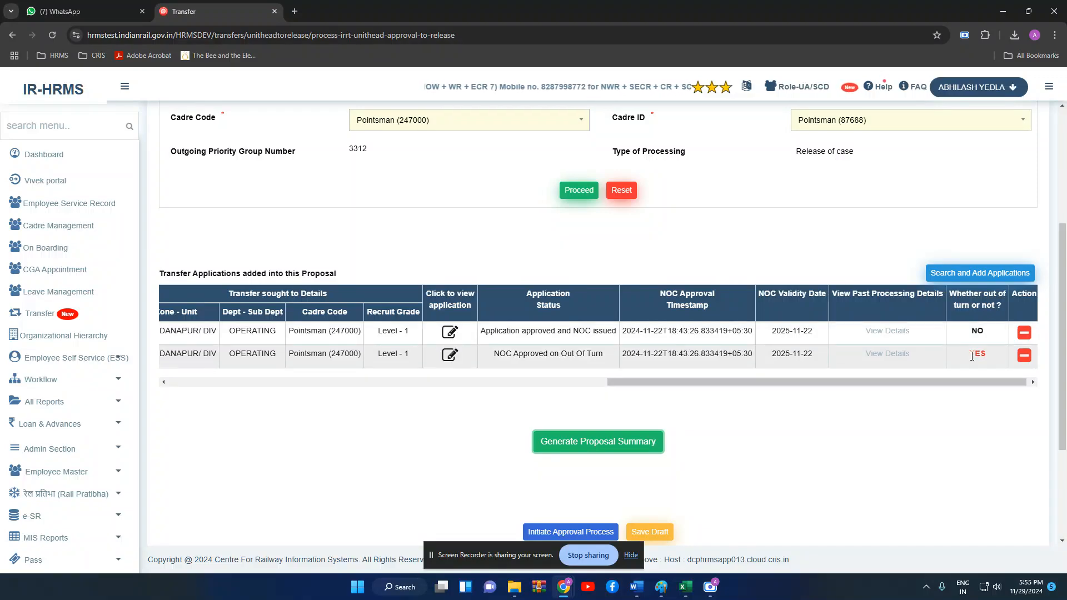
{"action": "left_click", "coordinate": [977, 274]}
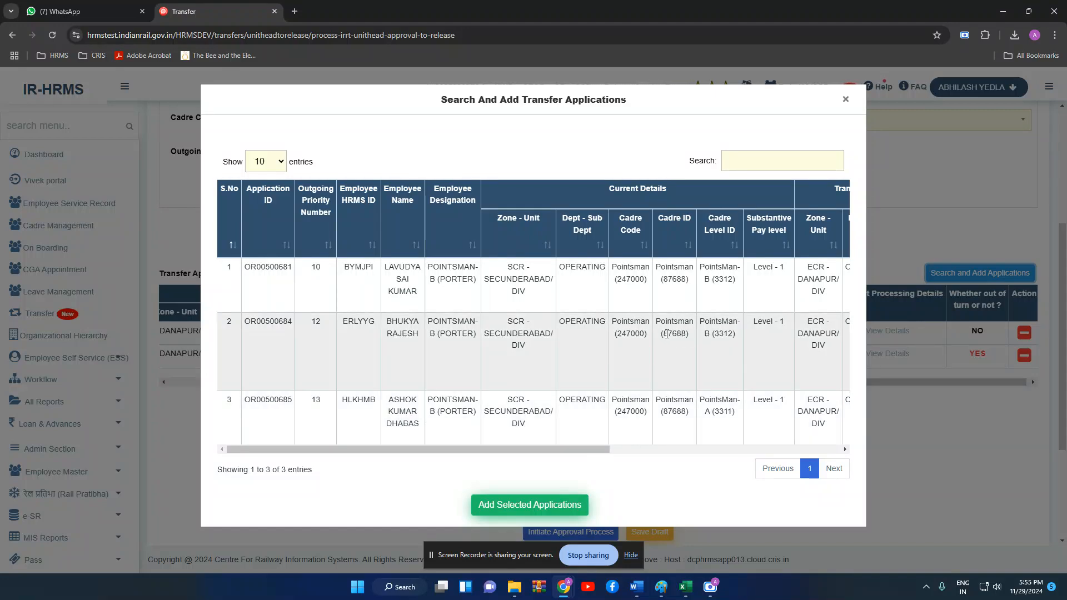
{"action": "left_click_drag", "start_coordinate": [605, 448], "coordinate": [818, 450]}
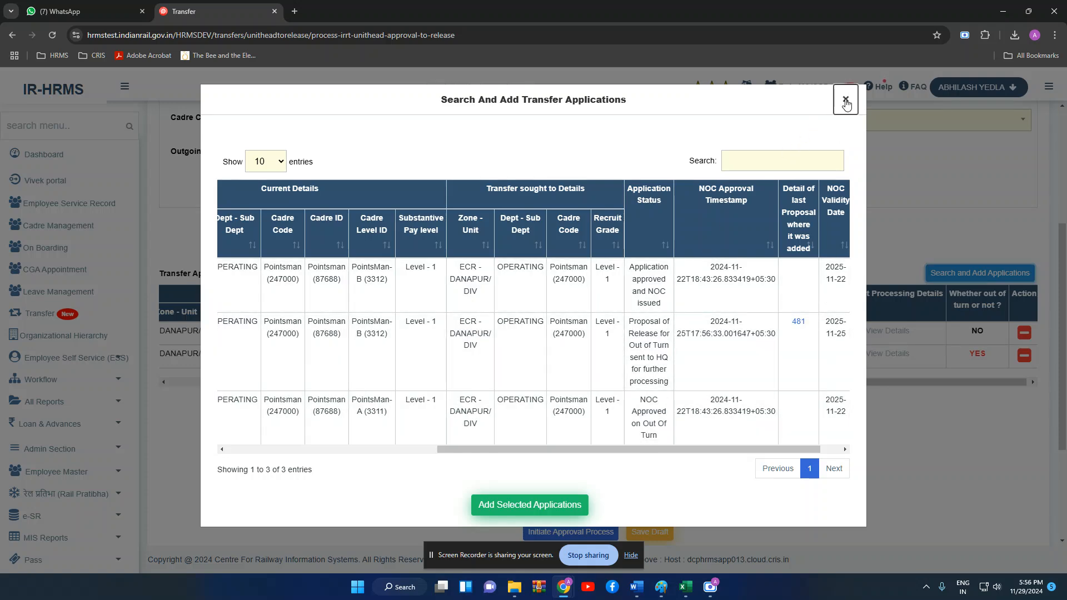
{"action": "left_click", "coordinate": [846, 101]}
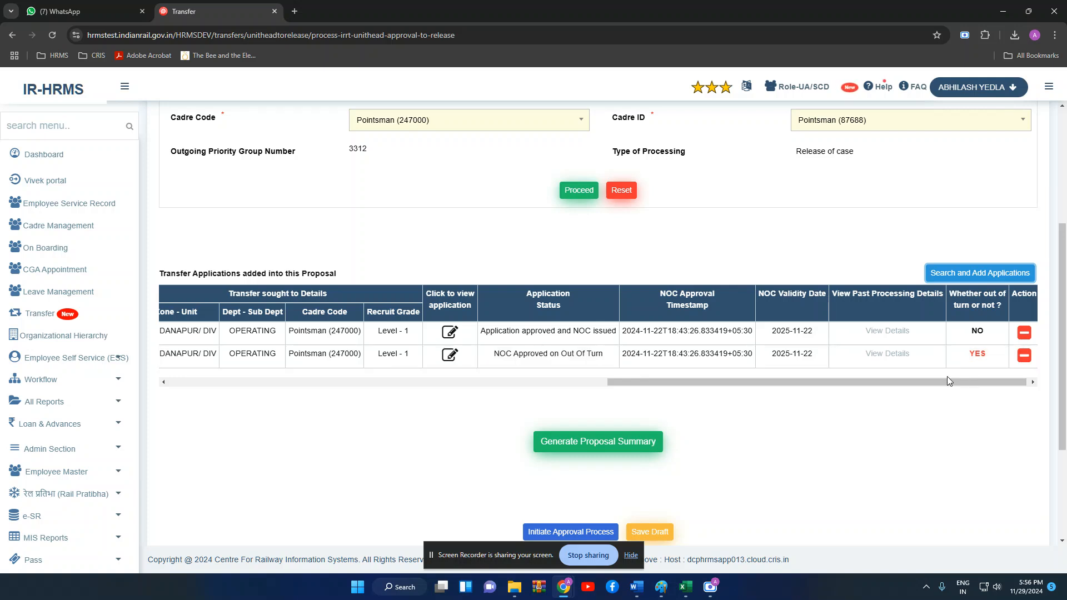
- Delete the out-of-turn (YES) application, keeping only the Pointsman application with NOC issued
{"action": "left_click_drag", "start_coordinate": [983, 356], "coordinate": [963, 358]}
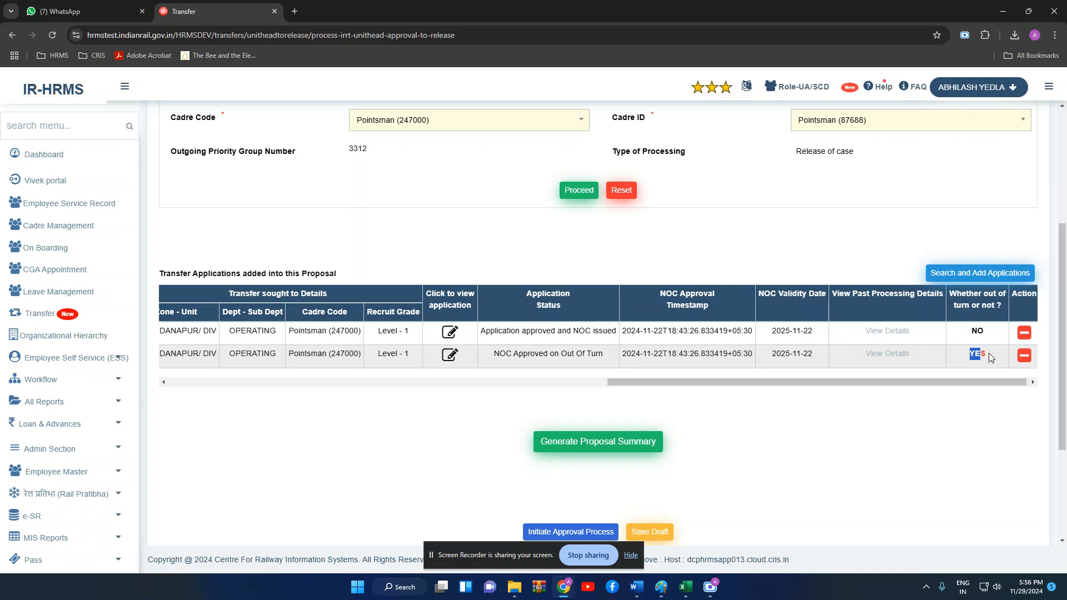
{"action": "left_click_drag", "start_coordinate": [988, 356], "coordinate": [974, 354]}
{"action": "left_click", "coordinate": [1023, 356]}
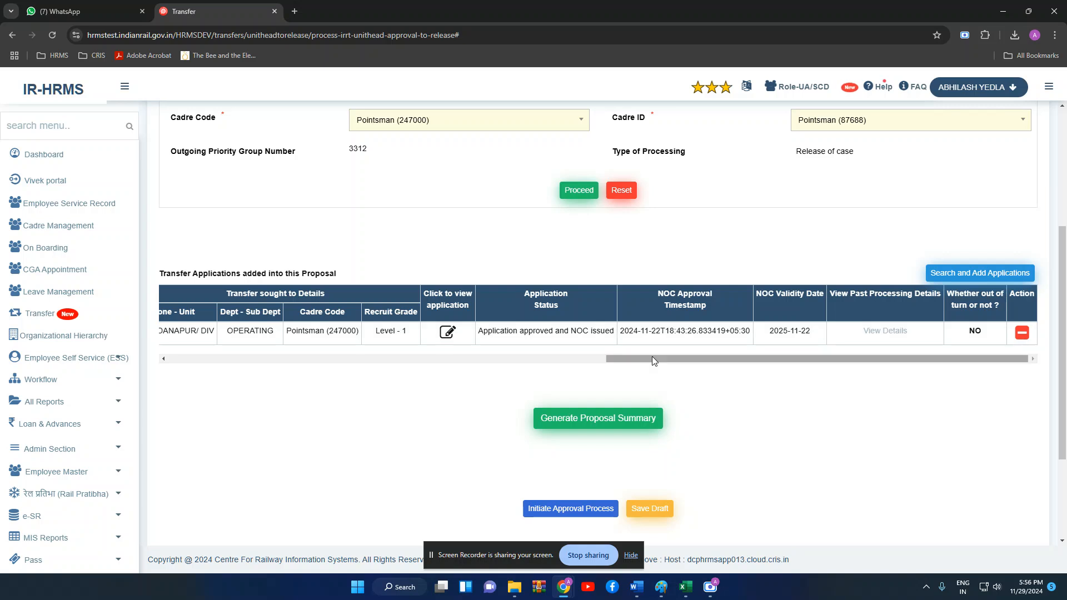
{"action": "left_click_drag", "start_coordinate": [652, 358], "coordinate": [406, 374]}
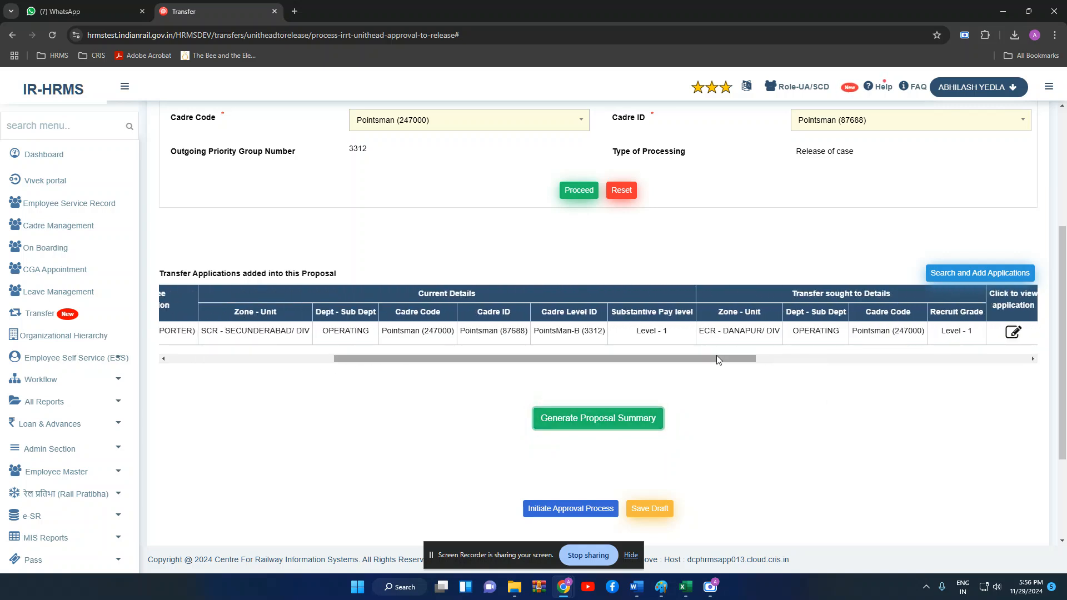
{"action": "left_click_drag", "start_coordinate": [716, 355], "coordinate": [989, 357]}
{"action": "scroll", "coordinate": [749, 469], "scroll_direction": "down", "scroll_amount": 2}
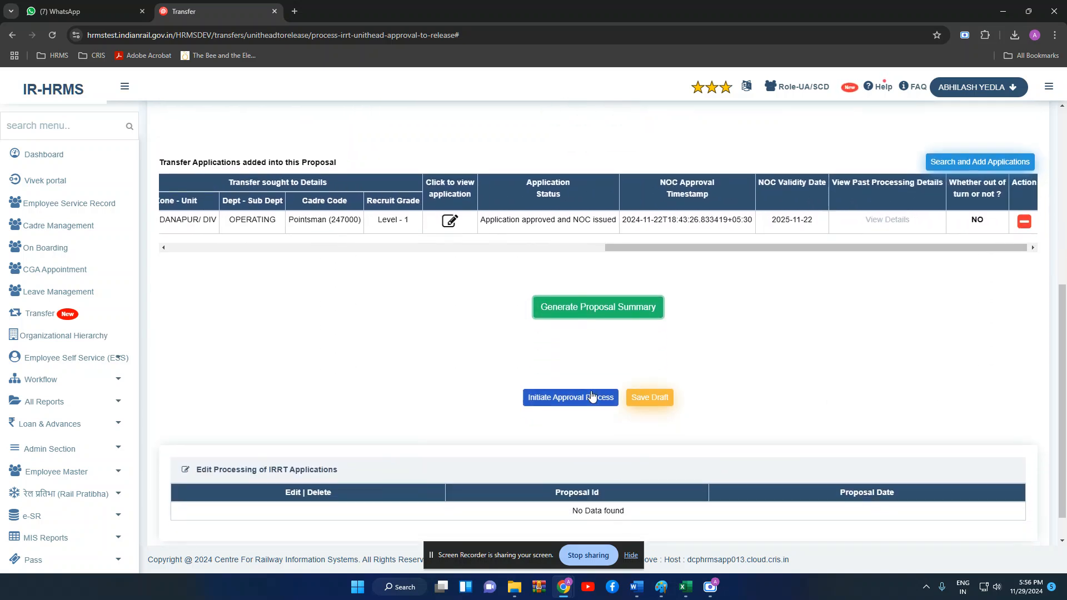
- Initiate the approval process with Action Type Forwarded and Purpose Approval / Sanction
{"action": "left_click", "coordinate": [592, 398]}
{"action": "left_click", "coordinate": [641, 148]}
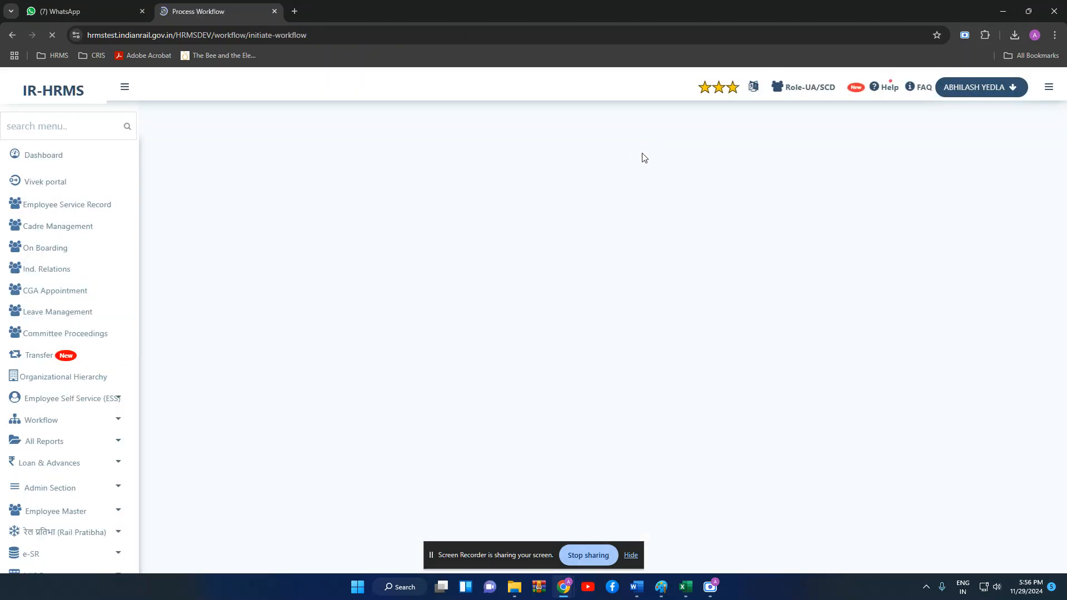
{"action": "left_click", "coordinate": [286, 332]}
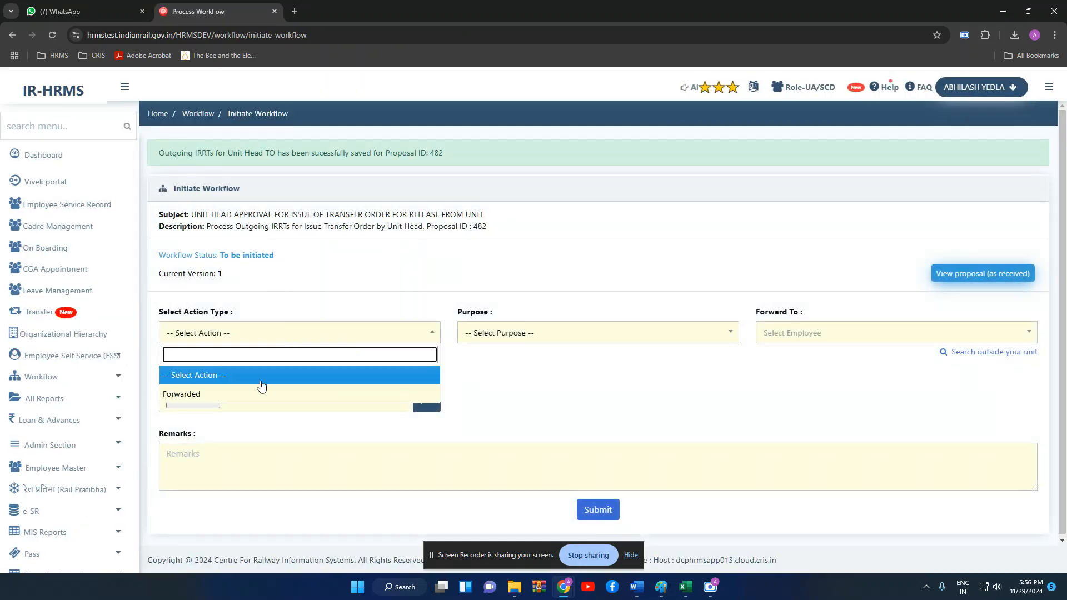
{"action": "left_click", "coordinate": [257, 394]}
{"action": "left_click", "coordinate": [475, 335]}
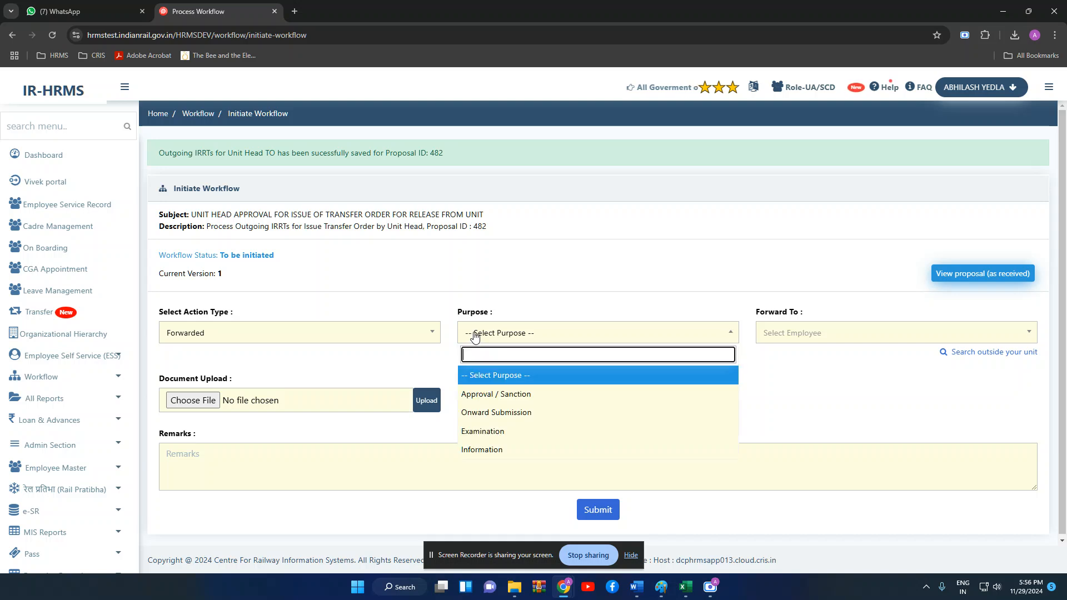
{"action": "left_click", "coordinate": [478, 395]}
- Forward to the Divisional Railway Manager with remarks 'ghjk' and submit
{"action": "left_click", "coordinate": [836, 333]}
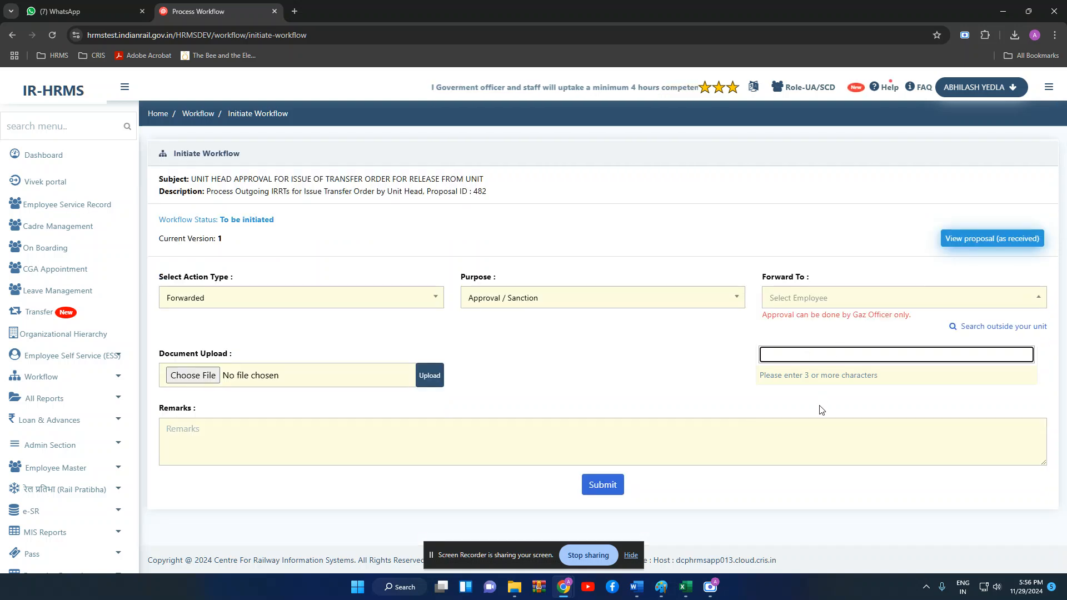
{"action": "left_click", "coordinate": [821, 410]}
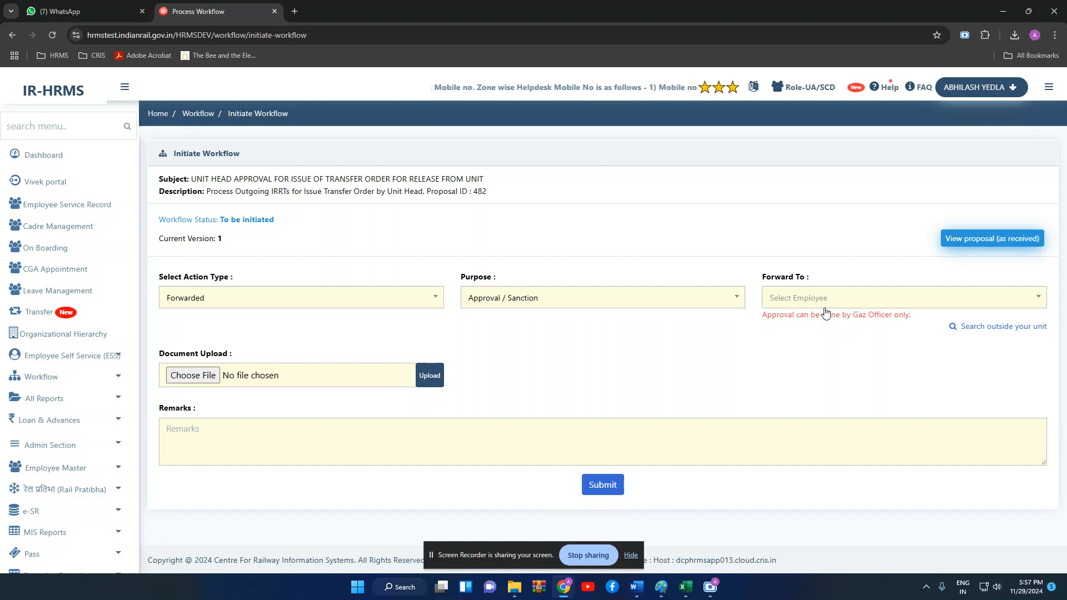
{"action": "left_click", "coordinate": [826, 303]}
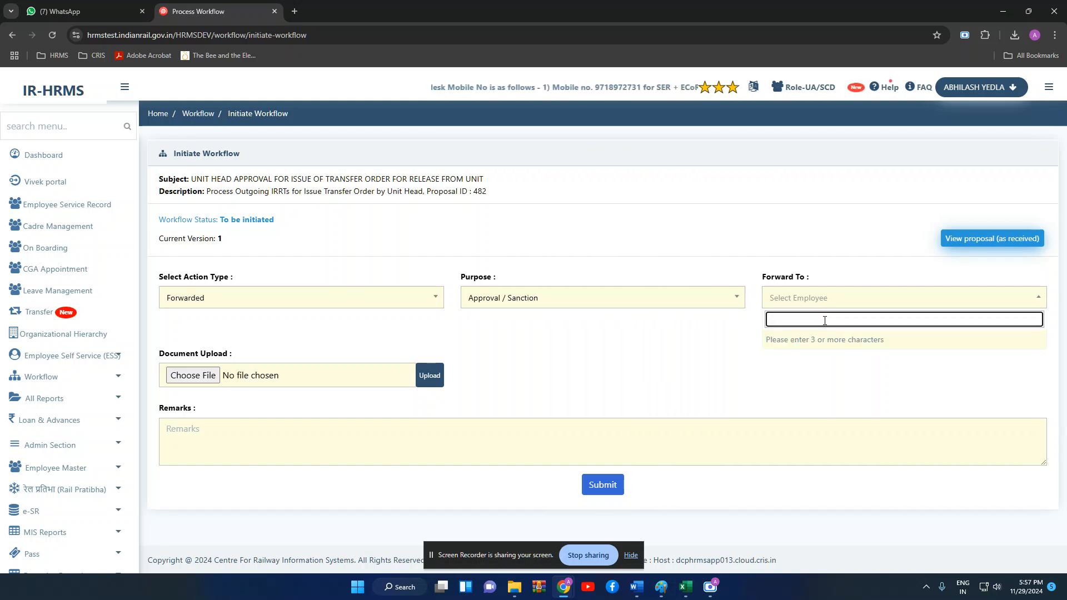
{"action": "type", "text": "division"}
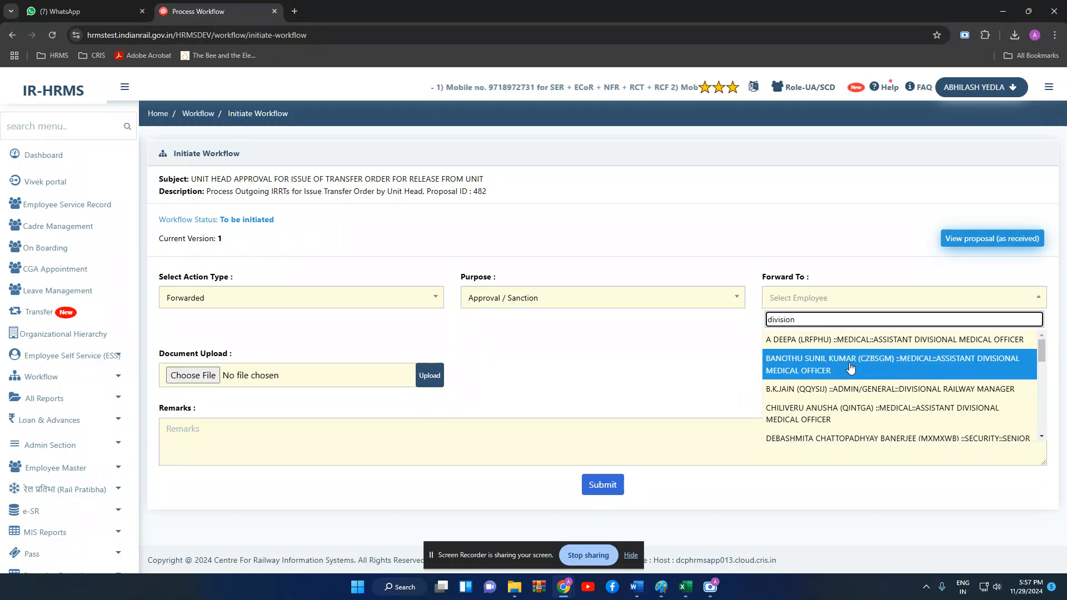
{"action": "type", "text": "al"}
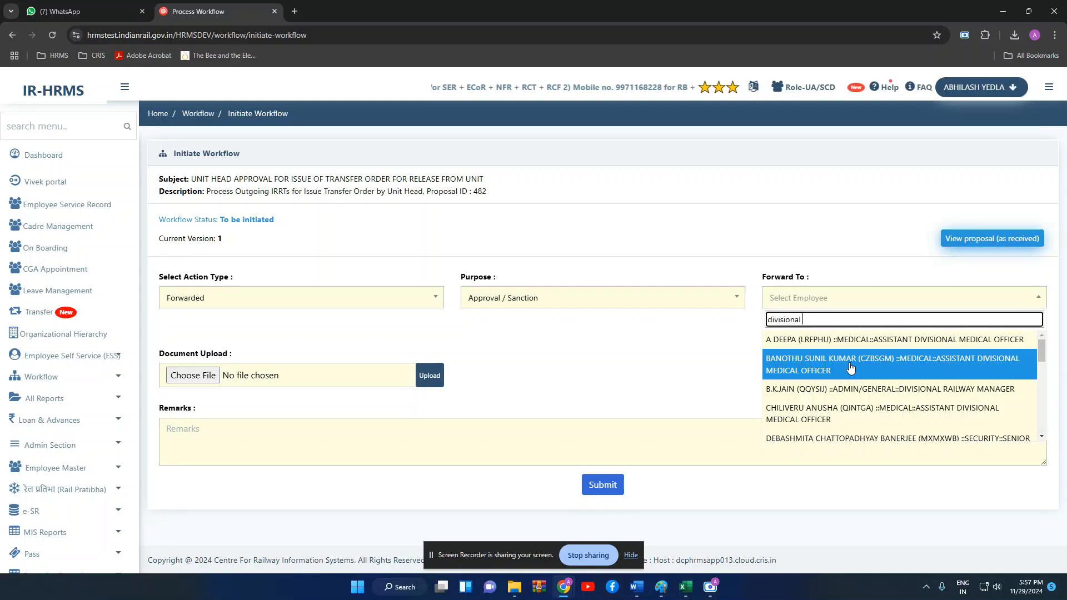
{"action": "type", "text": " railway"}
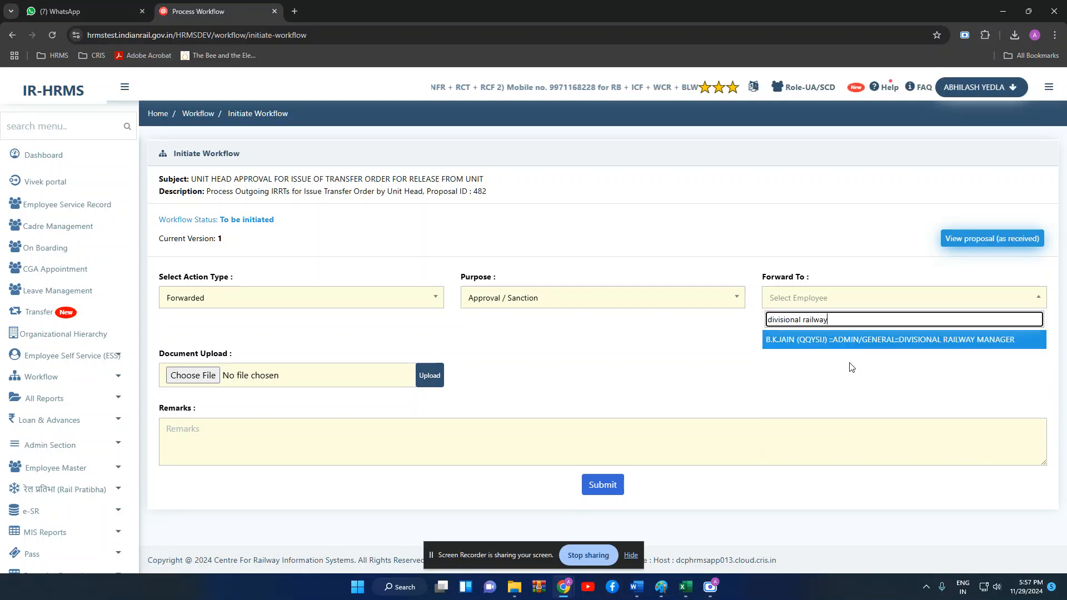
{"action": "left_click", "coordinate": [890, 341]}
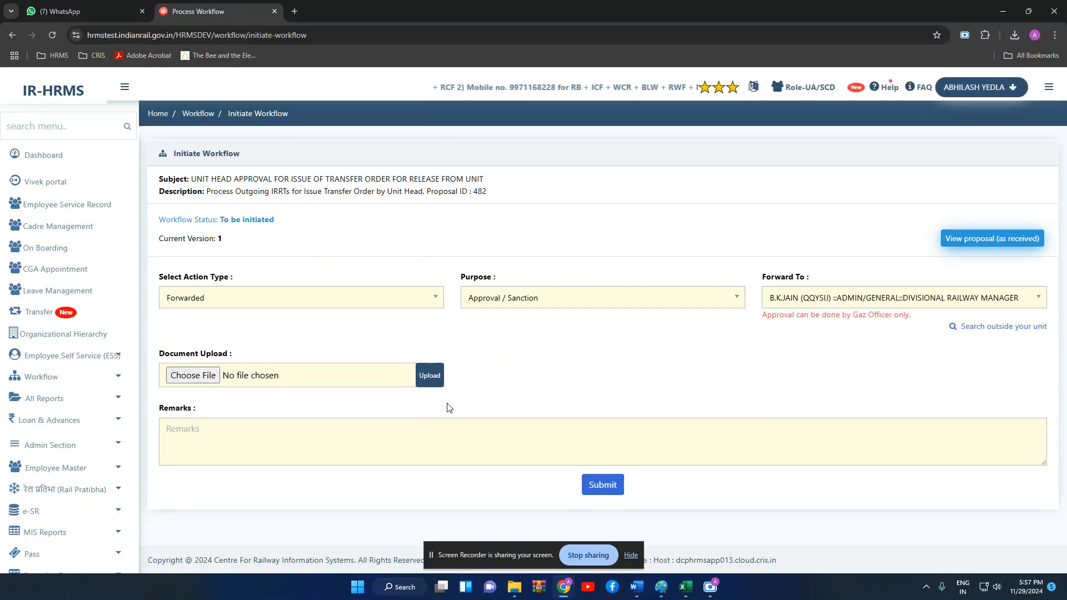
{"action": "left_click", "coordinate": [391, 453]}
{"action": "type", "text": "ghjk"}
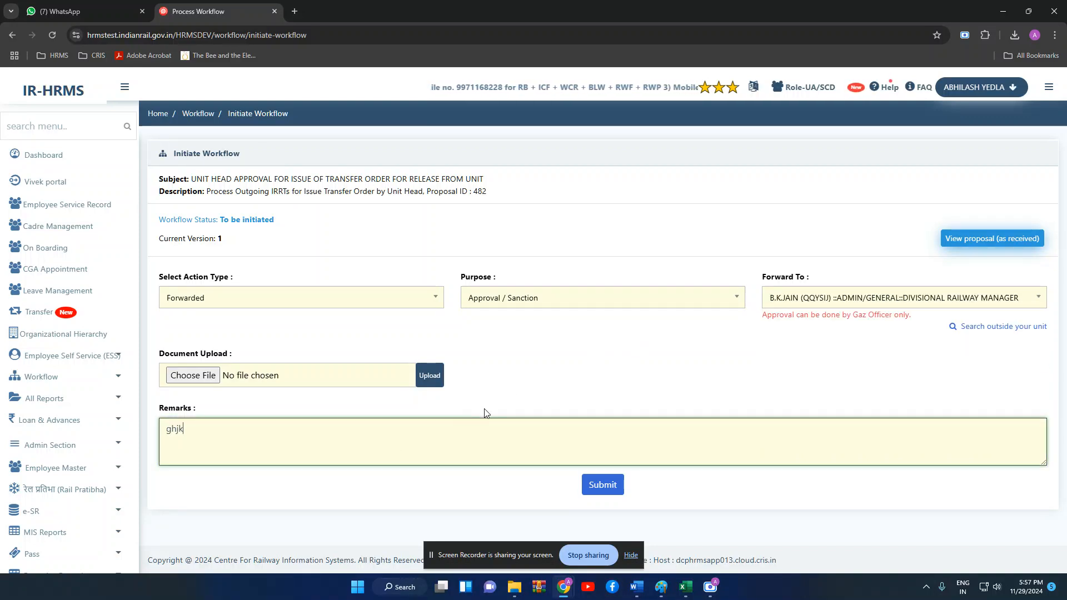
{"action": "left_click", "coordinate": [595, 489]}
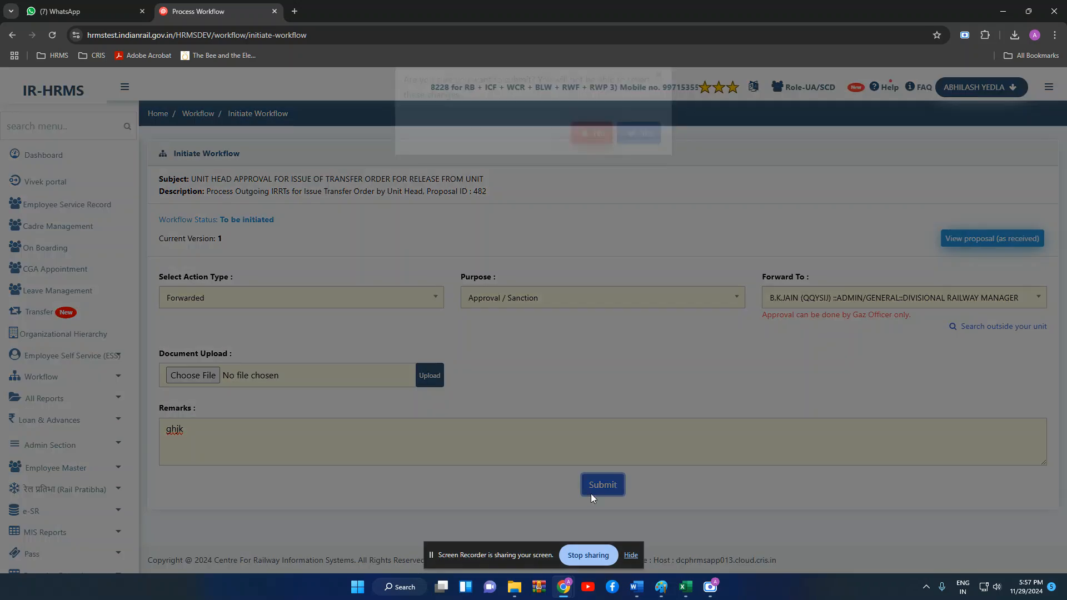
{"action": "left_click", "coordinate": [639, 156]}
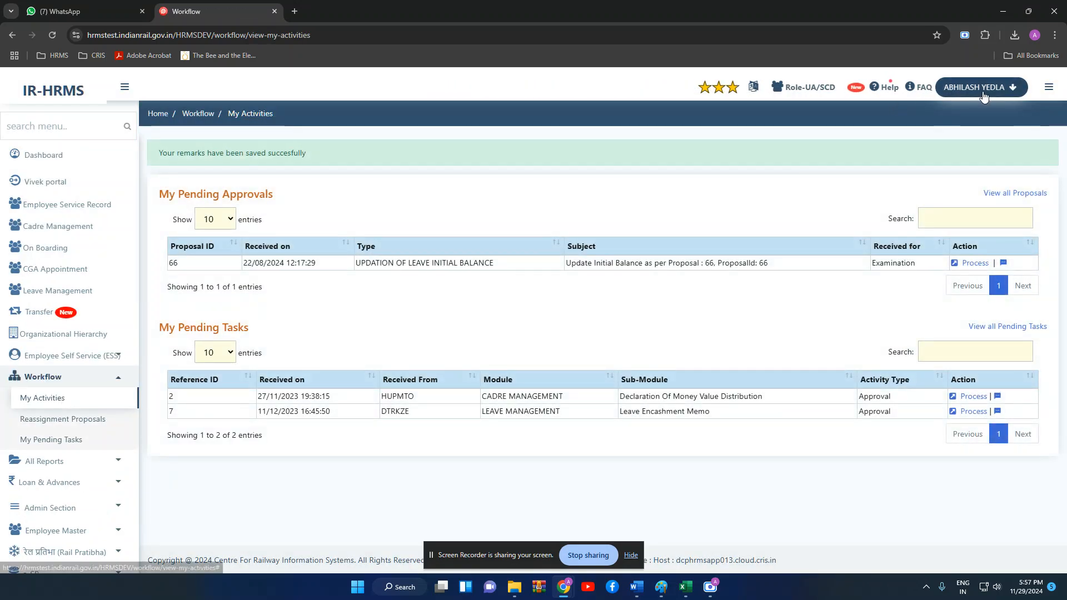
- Log out and sign back in as the Divisional Railway Manager with password, captcha and OTP
{"action": "left_click", "coordinate": [984, 92]}
{"action": "left_click", "coordinate": [925, 224]}
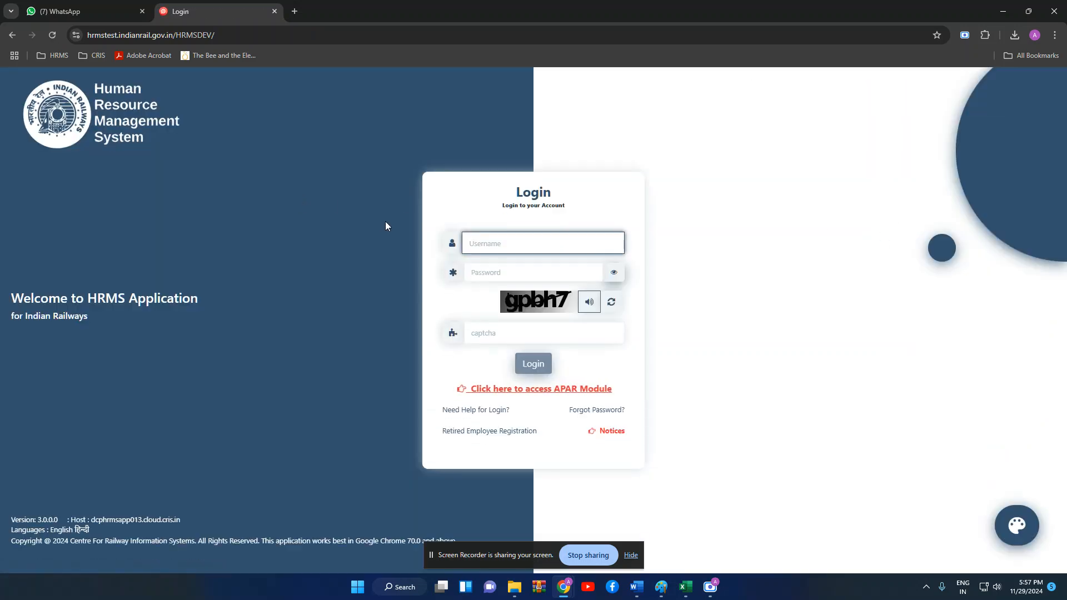
{"action": "type", "text": "QQY"}
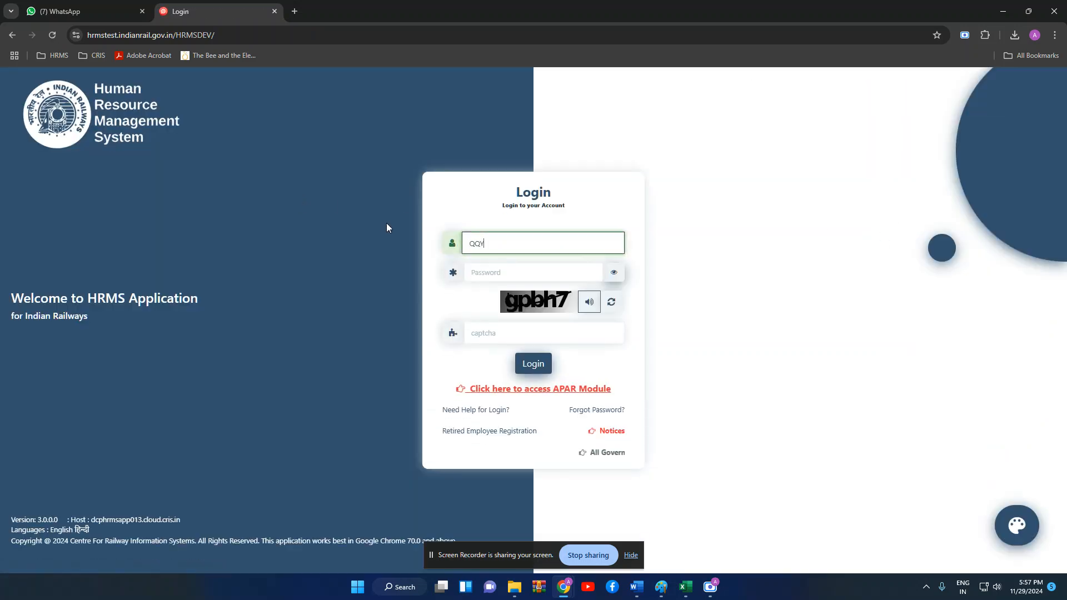
{"action": "type", "text": "SIJ"}
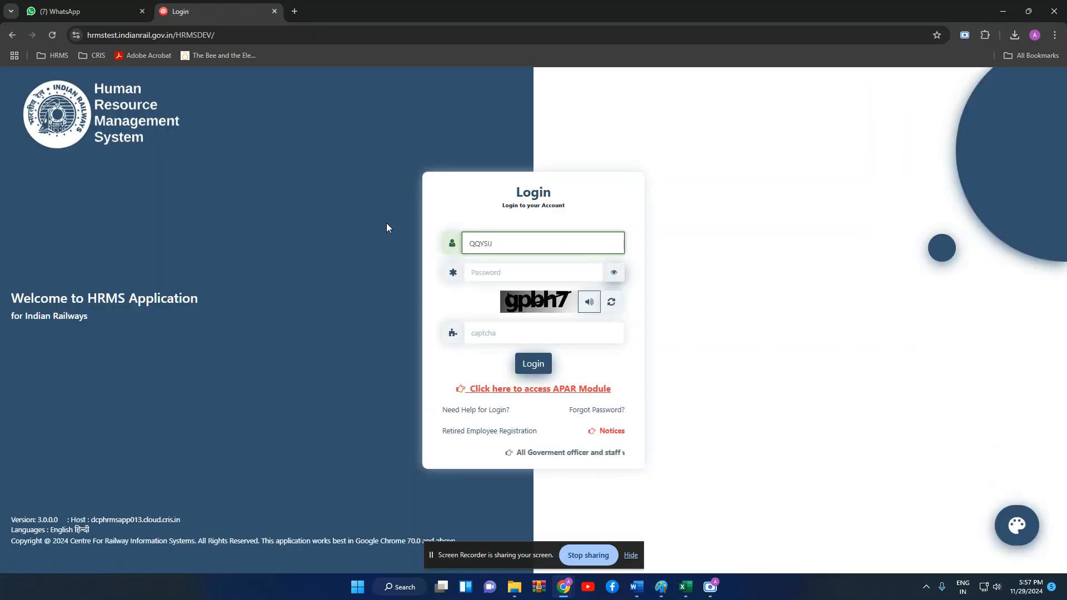
{"action": "left_click", "coordinate": [493, 266]}
{"action": "type", "text": "*****"}
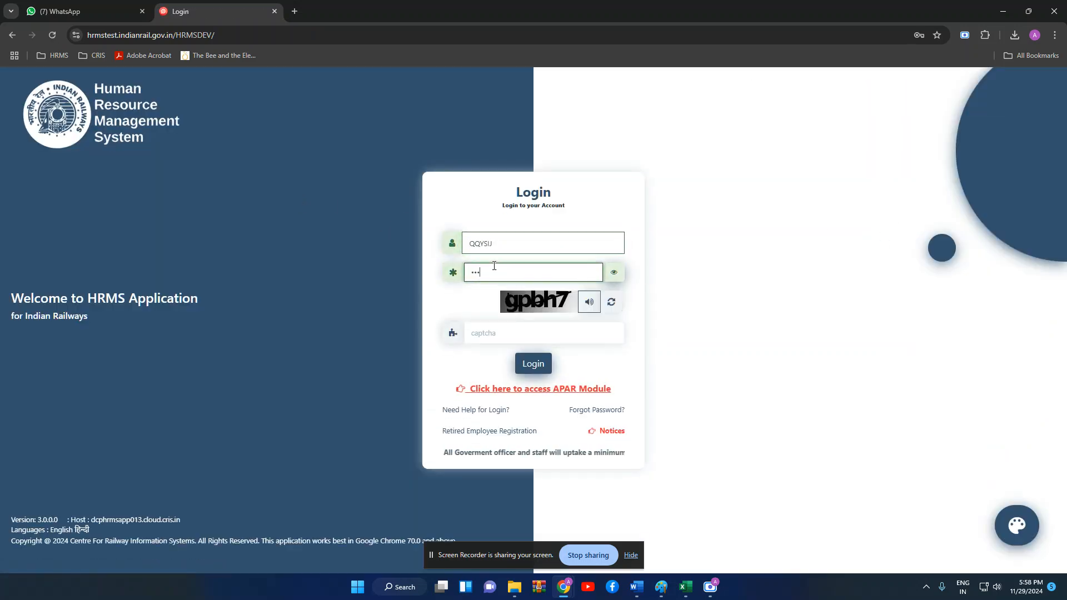
{"action": "type", "text": "****"}
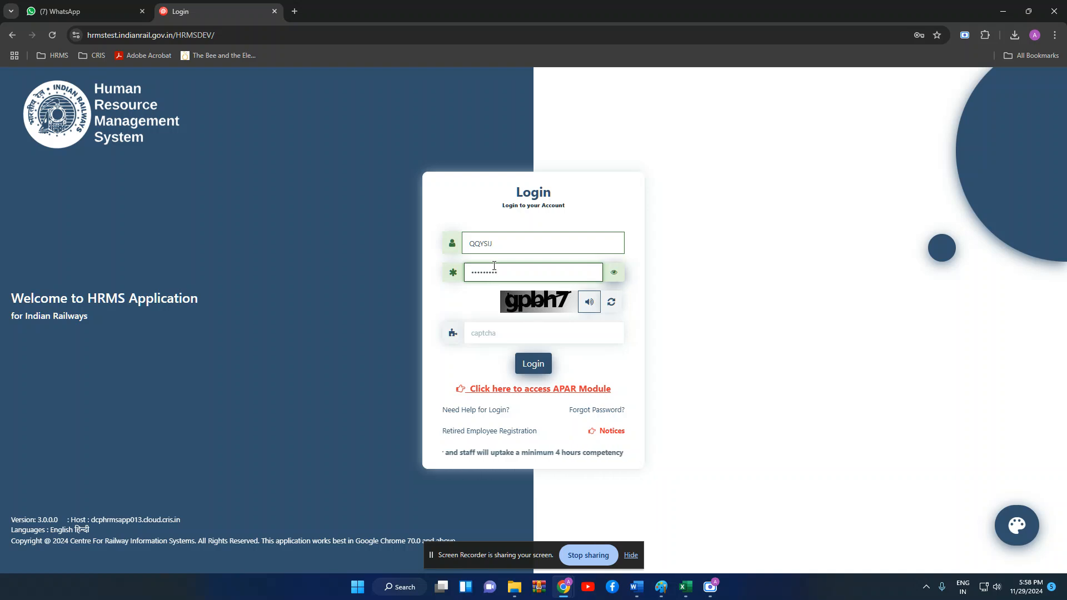
{"action": "left_click", "coordinate": [517, 332]}
{"action": "type", "text": "g"}
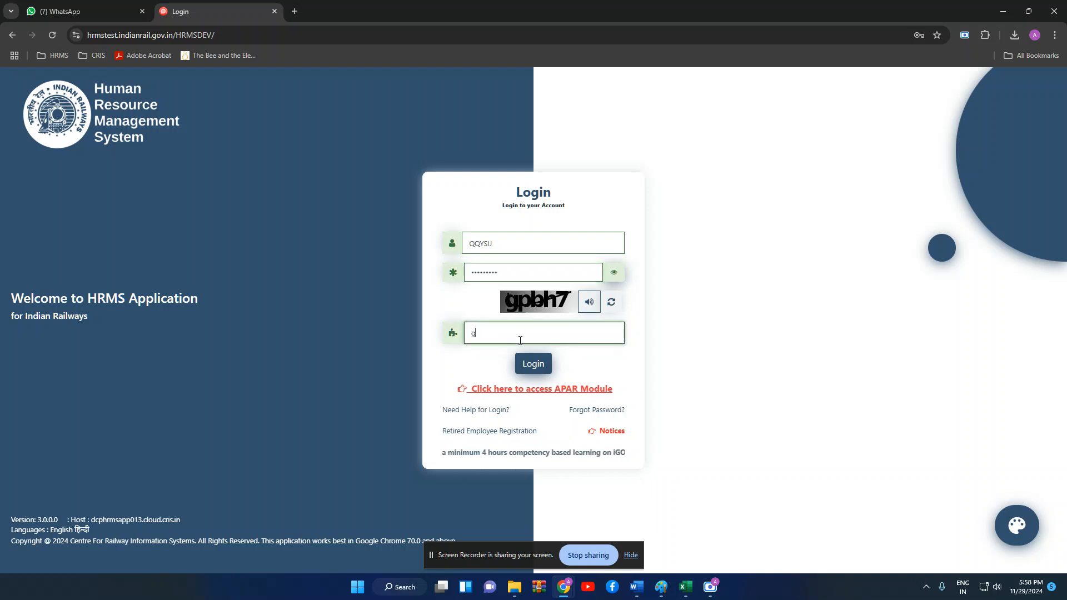
{"action": "type", "text": "pbh7"}
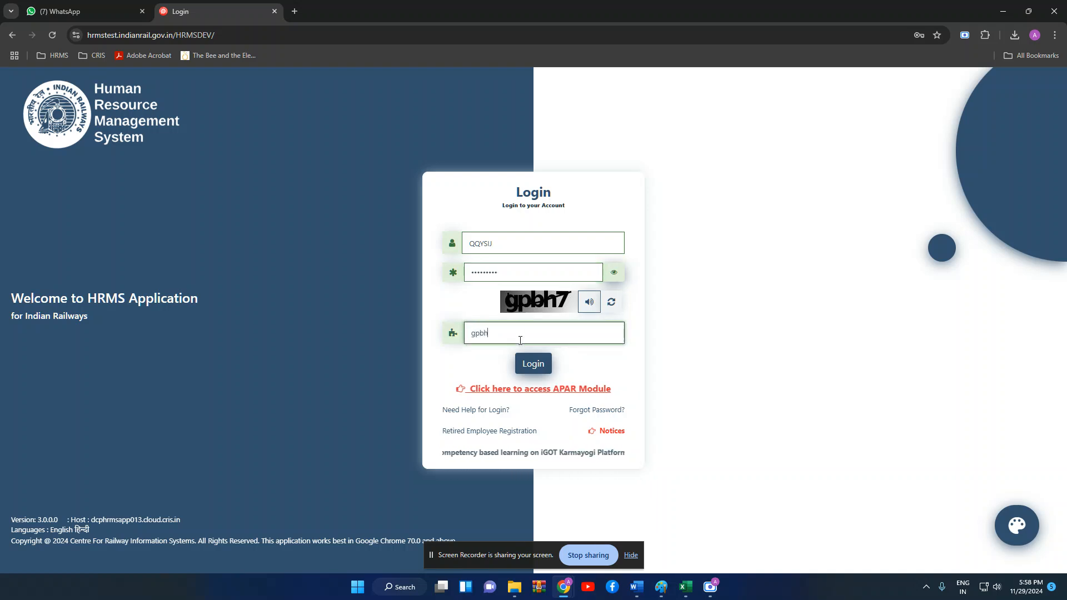
{"action": "left_click", "coordinate": [526, 366]}
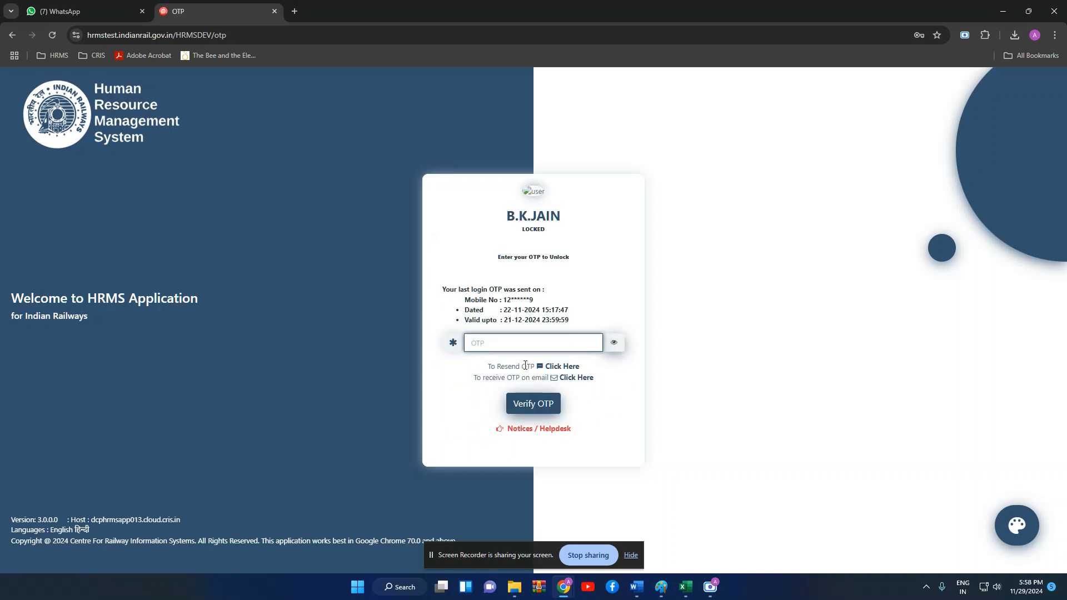
{"action": "type", "text": "•••••"}
{"action": "key", "text": "Return"}
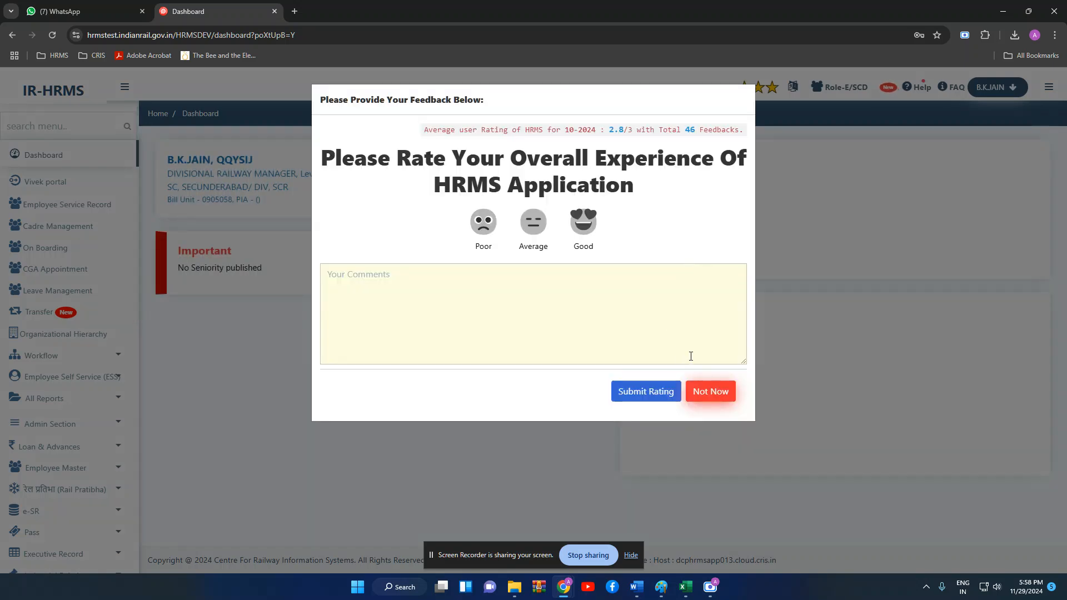
- Dismiss the feedback prompt and open proposal 482 from My Pending Approvals under workflow activities
{"action": "left_click", "coordinate": [711, 392]}
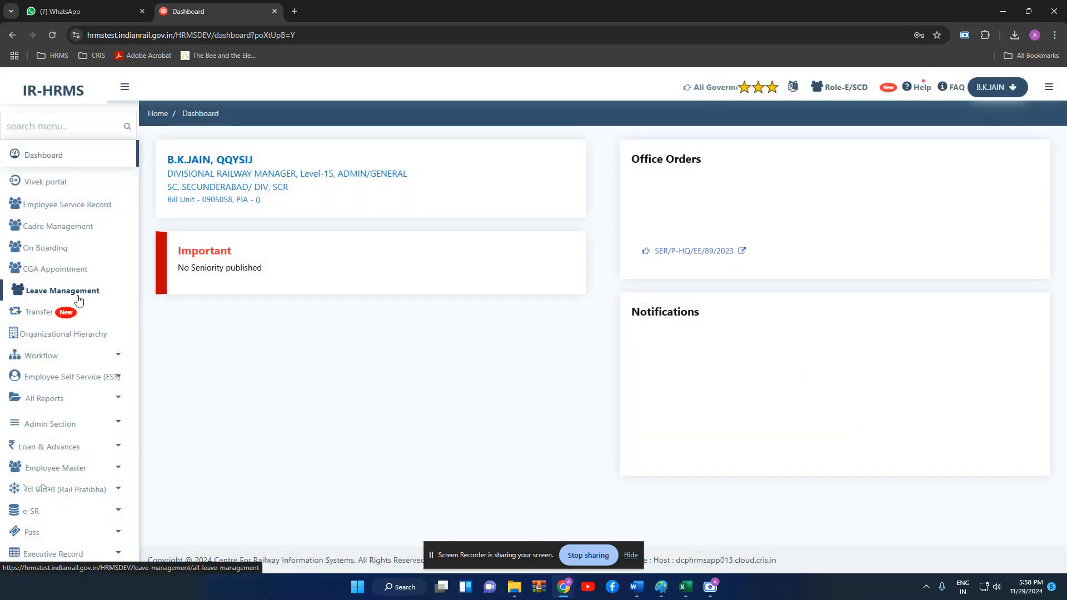
{"action": "left_click", "coordinate": [82, 361]}
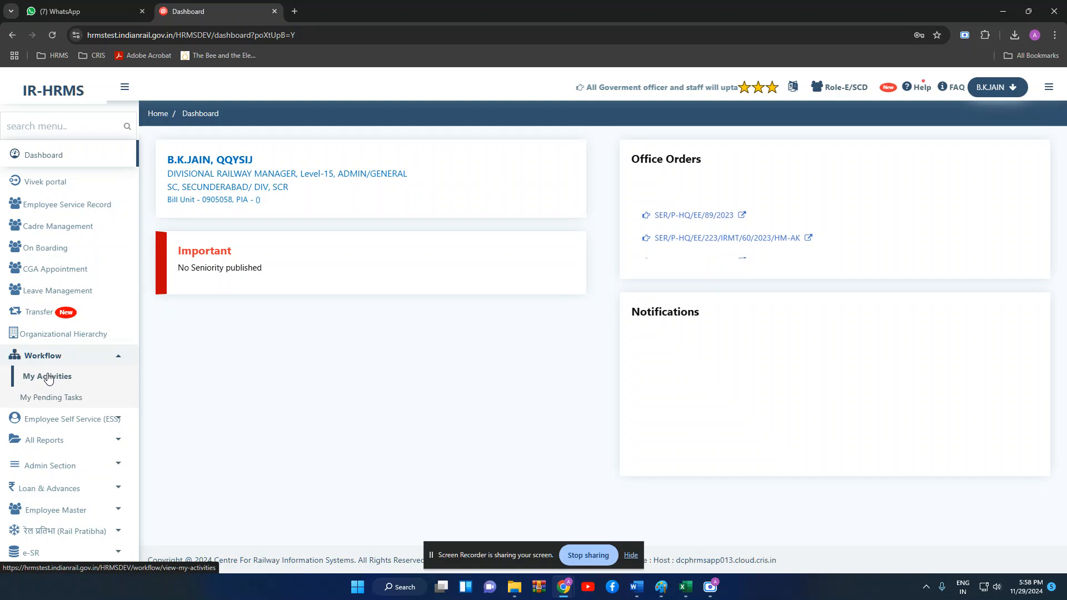
{"action": "left_click", "coordinate": [48, 377]}
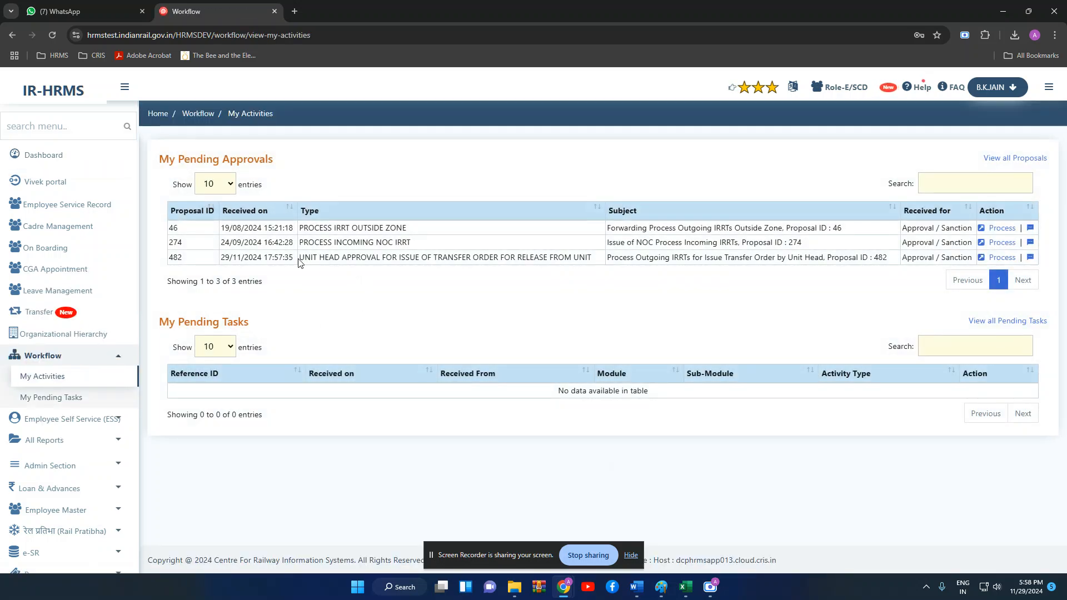
{"action": "left_click_drag", "start_coordinate": [218, 262], "coordinate": [912, 259]}
{"action": "left_click", "coordinate": [895, 294]}
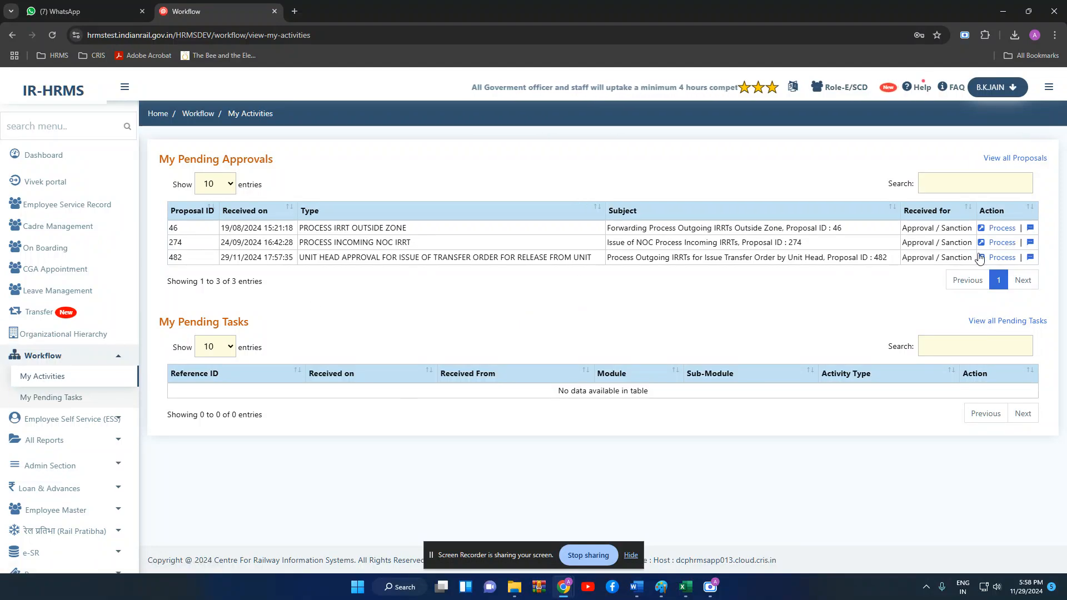
{"action": "left_click", "coordinate": [1001, 257]}
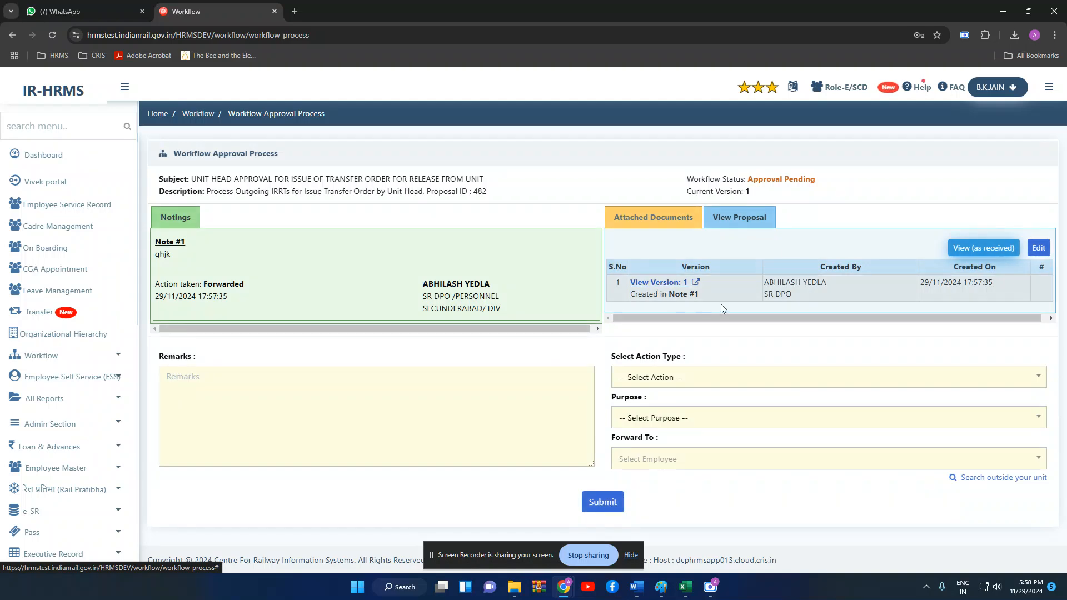
- Inspect proposal 482 as received, then reopen it for editing as a new version
{"action": "left_click", "coordinate": [948, 248]}
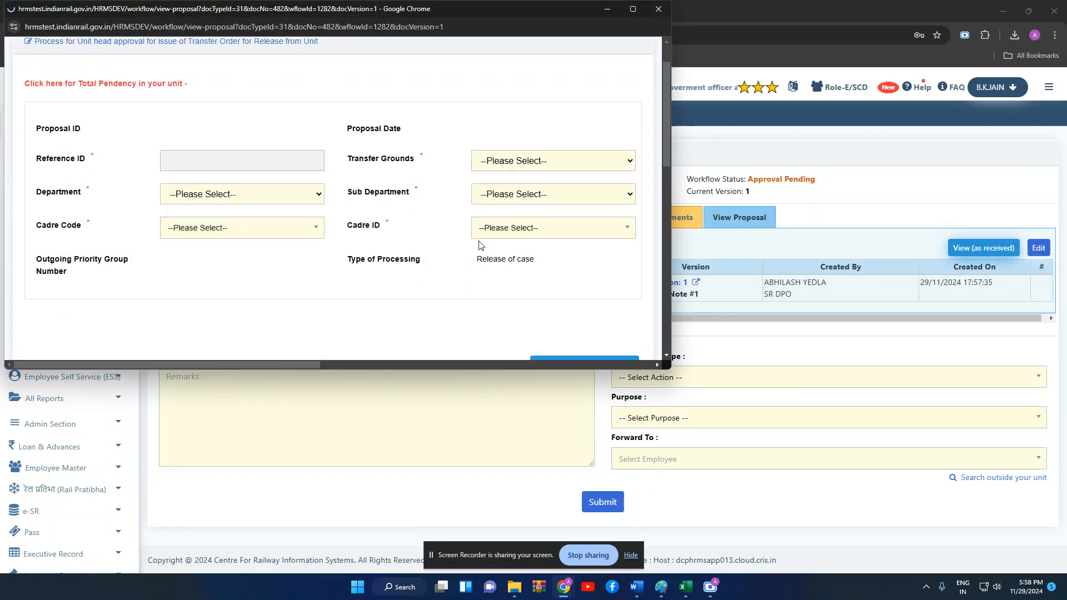
{"action": "scroll", "coordinate": [479, 241], "scroll_direction": "down", "scroll_amount": 4}
{"action": "left_click_drag", "start_coordinate": [200, 217], "coordinate": [638, 215]}
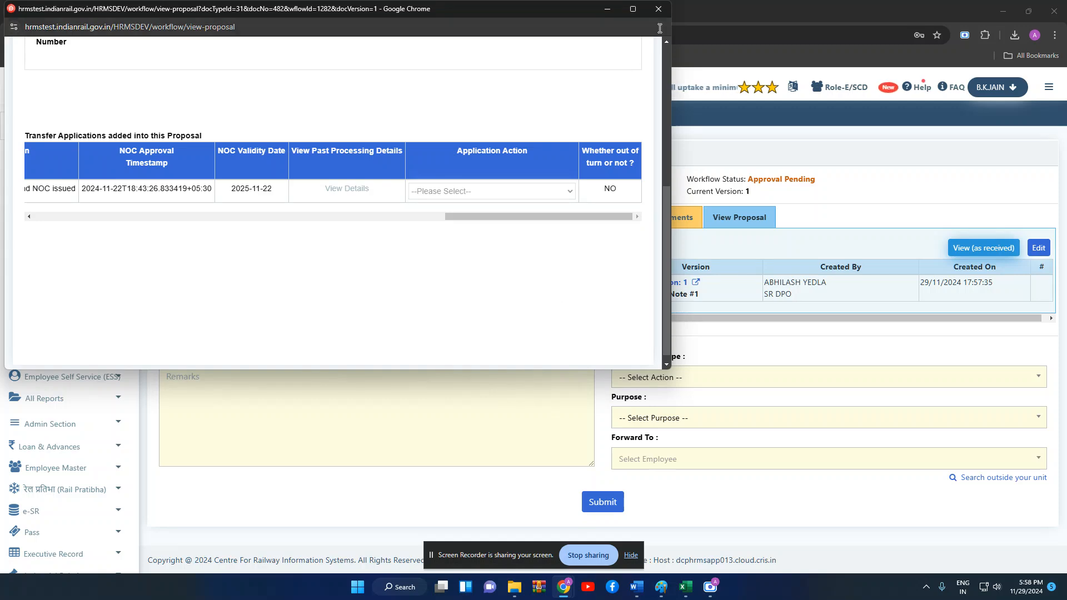
{"action": "left_click", "coordinate": [658, 9]}
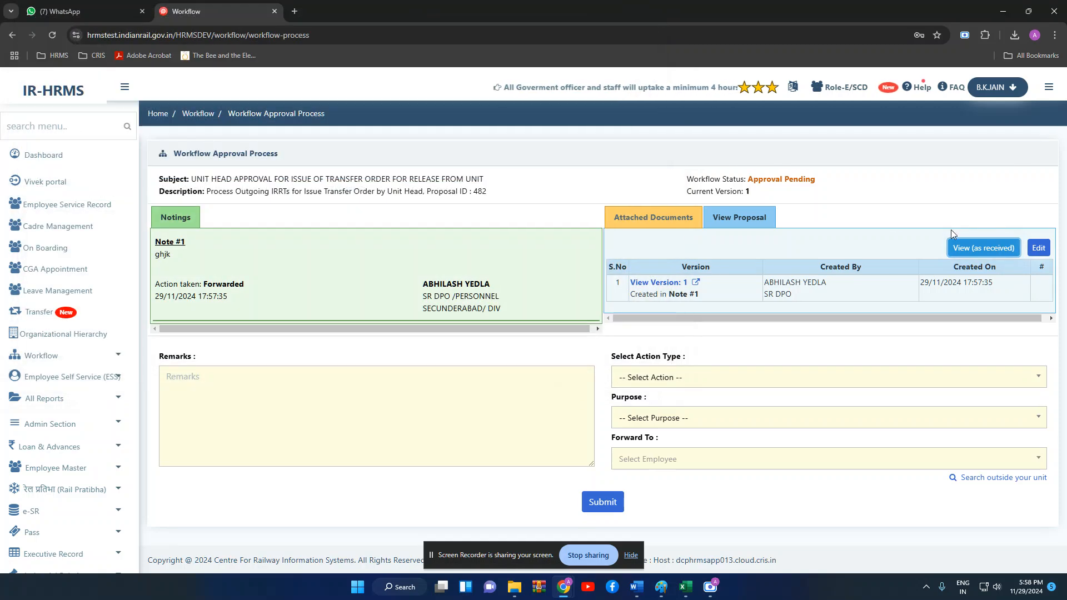
{"action": "left_click", "coordinate": [1043, 250]}
{"action": "left_click", "coordinate": [632, 184]}
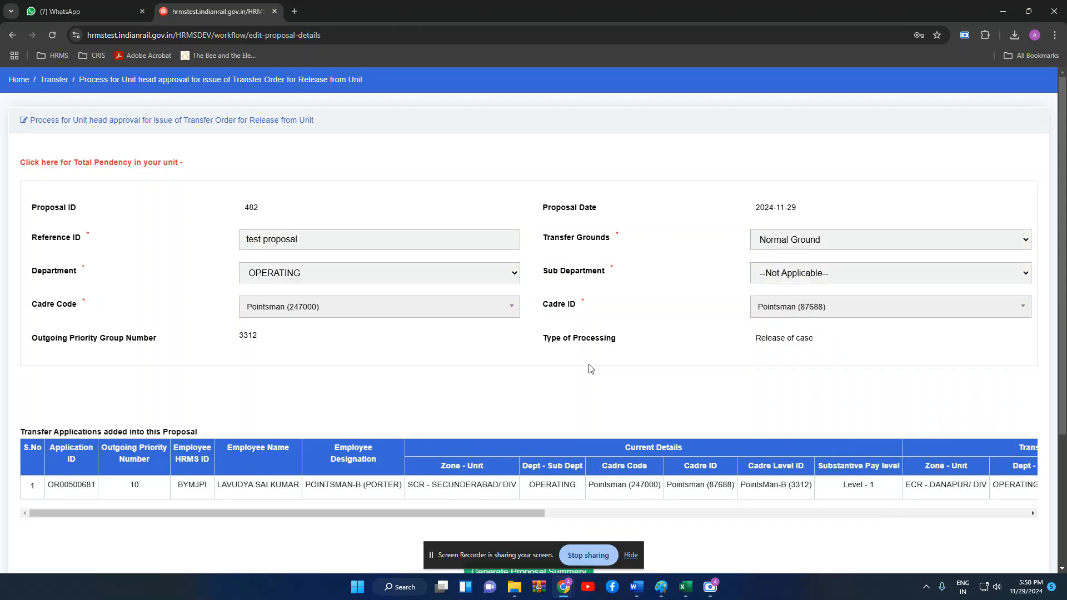
- Set the Pointsman application's action to Approved for Release
{"action": "scroll", "coordinate": [590, 369], "scroll_direction": "down", "scroll_amount": 1}
{"action": "left_click_drag", "start_coordinate": [534, 458], "coordinate": [1043, 468]}
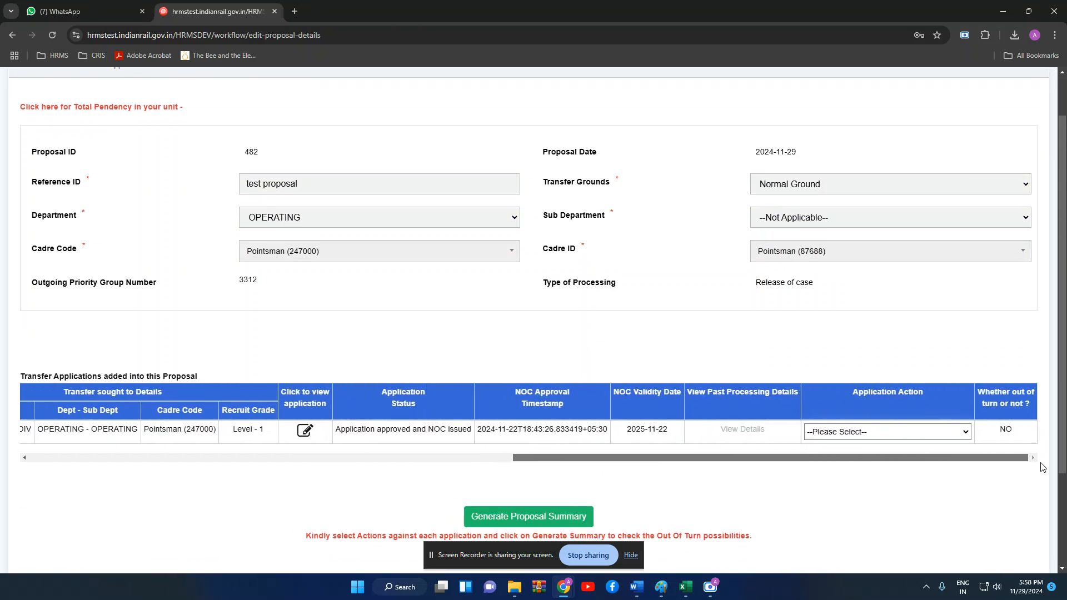
{"action": "left_click", "coordinate": [955, 433]}
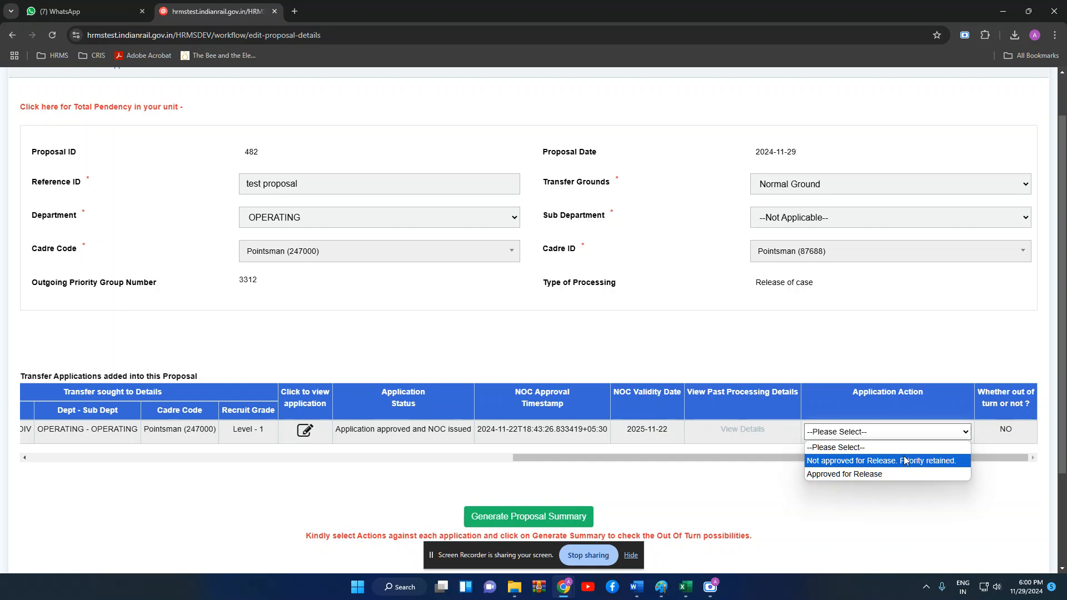
{"action": "left_click", "coordinate": [870, 474]}
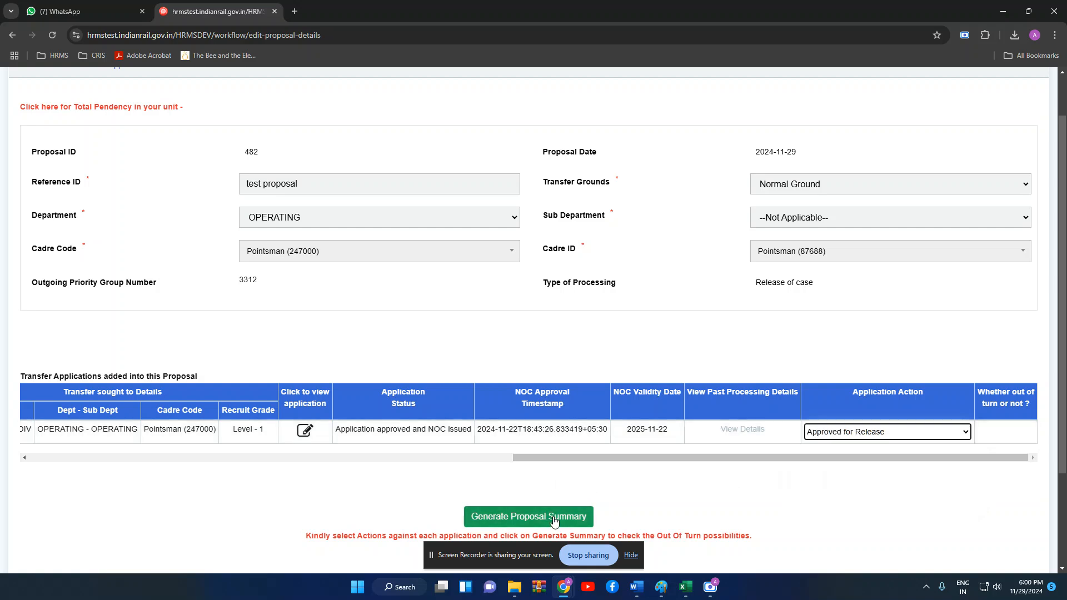
- Generate the proposal summary, which shows not out of turn, and save to the workflow
{"action": "left_click", "coordinate": [578, 517]}
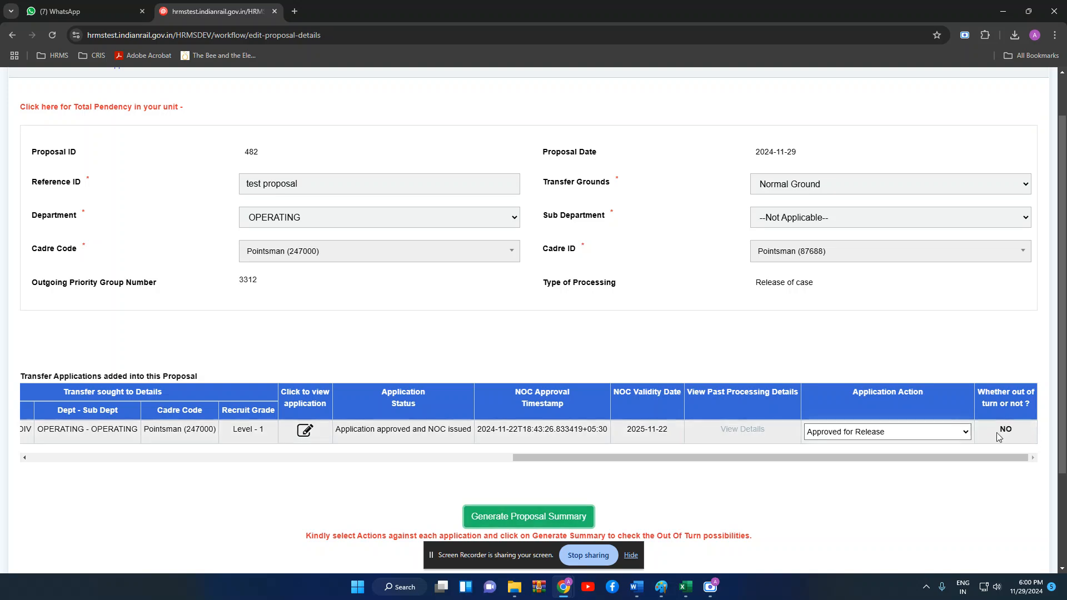
{"action": "scroll", "coordinate": [997, 432], "scroll_direction": "down", "scroll_amount": 2}
{"action": "left_click", "coordinate": [535, 501]}
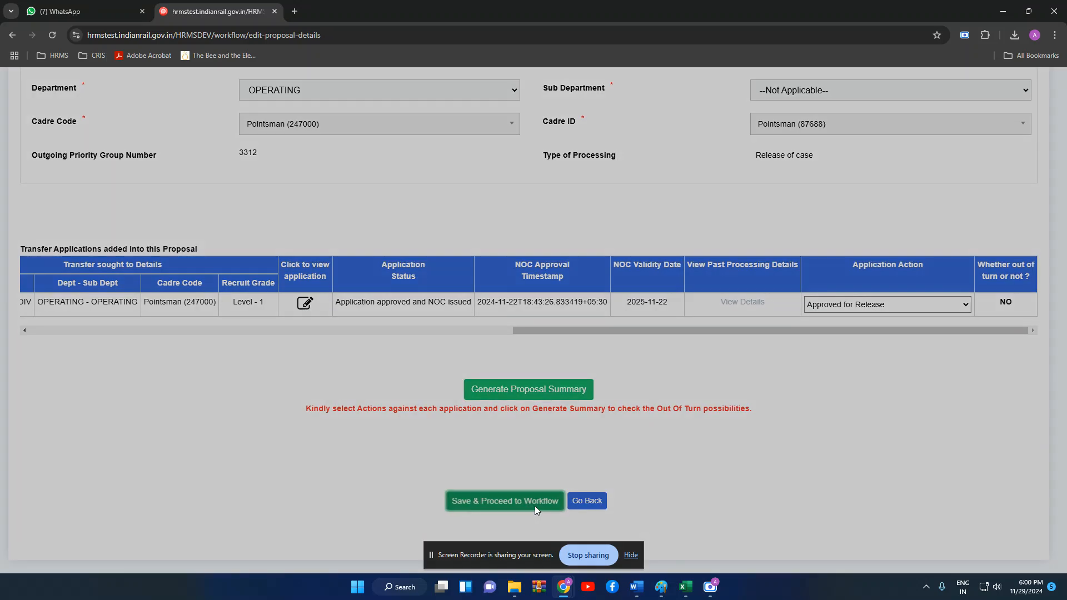
- Confirm the saved proposal and enter the remark 'approved'
{"action": "left_click", "coordinate": [634, 138]}
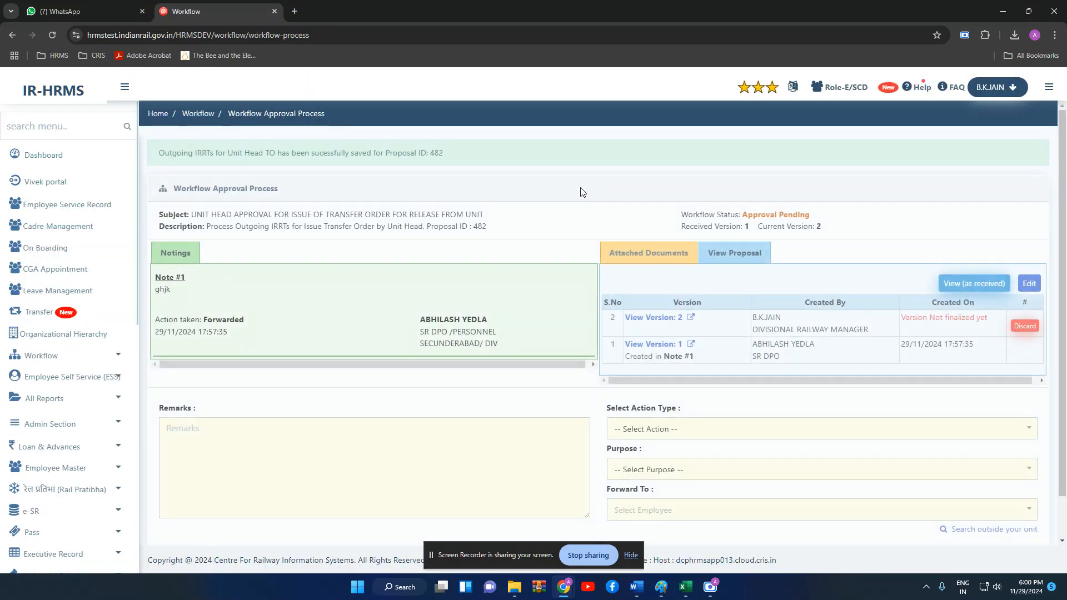
{"action": "left_click", "coordinate": [384, 441]}
{"action": "type", "text": "pp"}
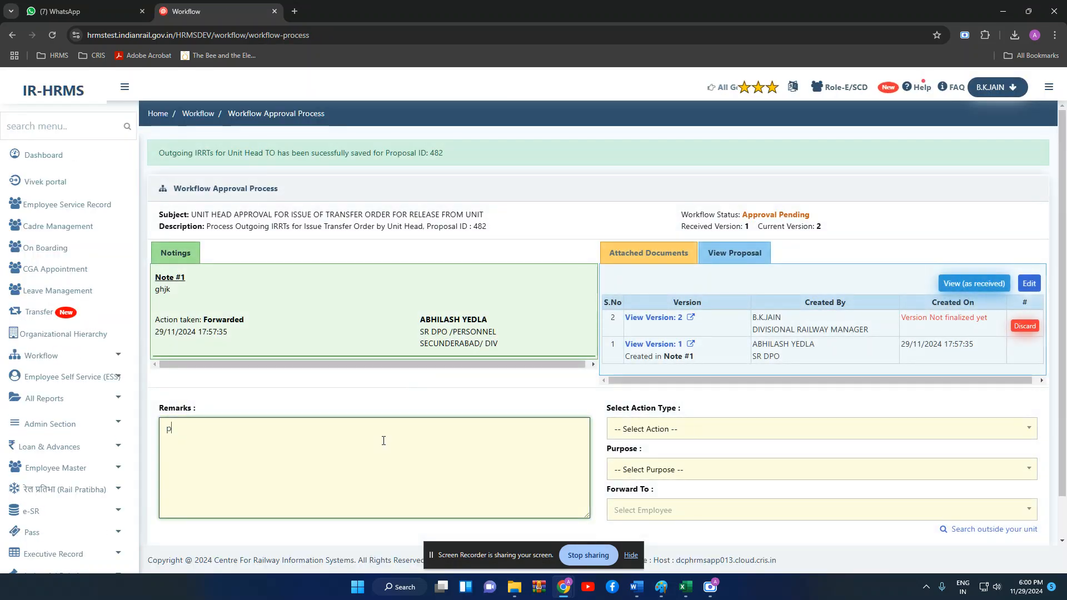
{"action": "key", "text": "BackSpace"}
{"action": "type", "text": "approved"}
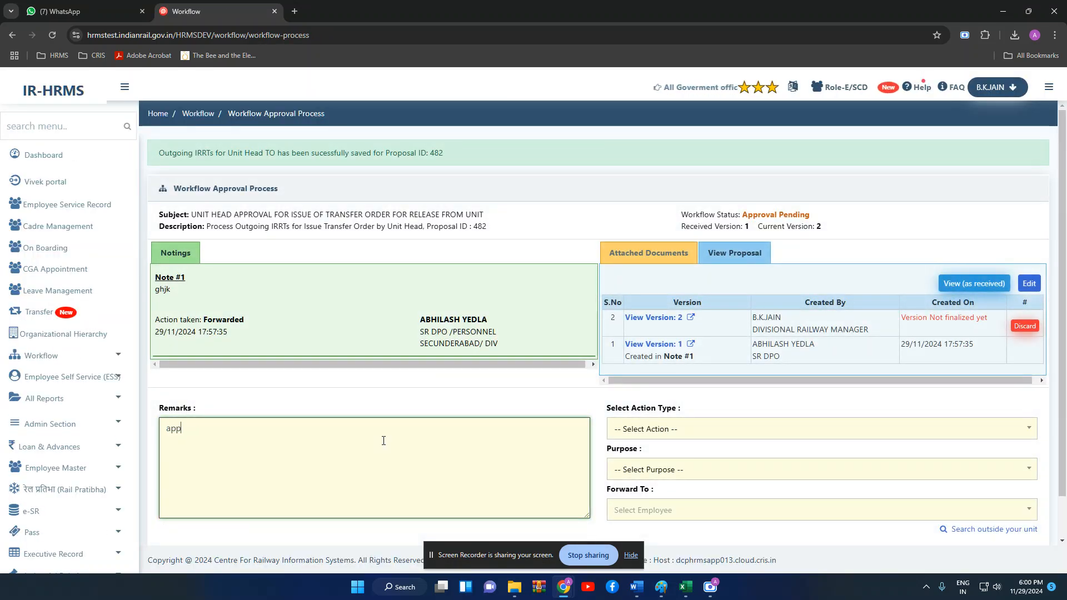
- Submit the decision as Approved/ Sanctioned with purpose Mark Proposal as Finalized
{"action": "left_click", "coordinate": [628, 429]}
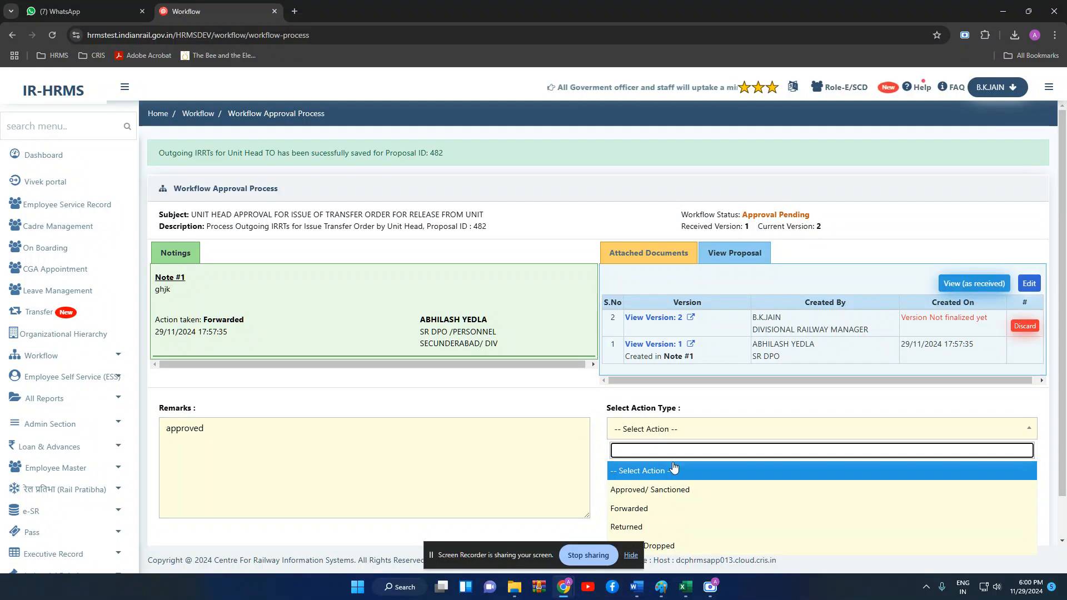
{"action": "left_click", "coordinate": [663, 493]}
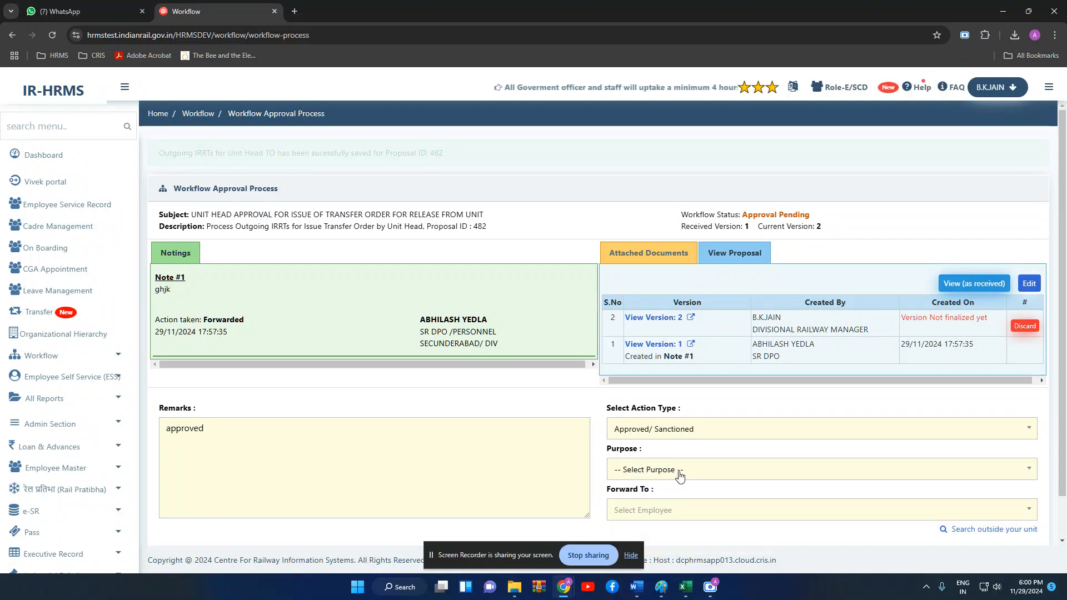
{"action": "left_click", "coordinate": [667, 475]}
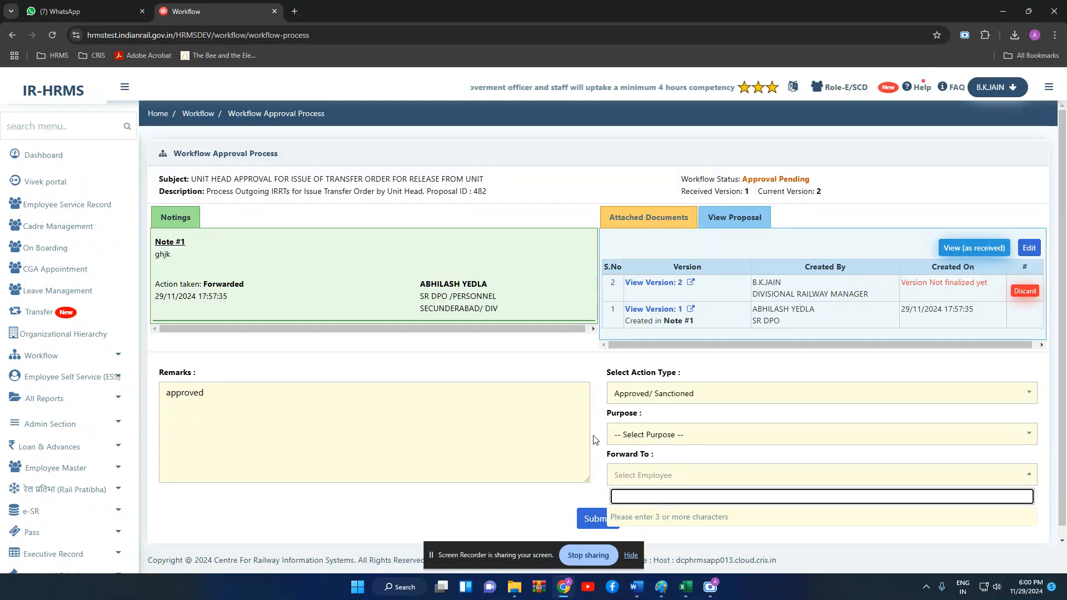
{"action": "left_click", "coordinate": [652, 445]}
{"action": "left_click", "coordinate": [648, 435]}
{"action": "left_click", "coordinate": [655, 495]}
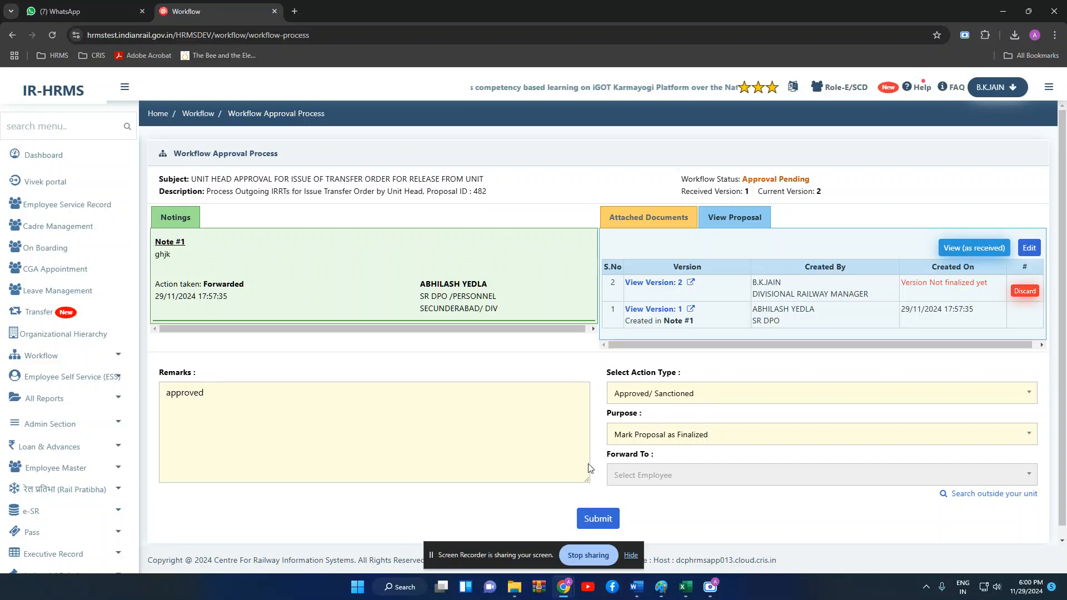
{"action": "left_click", "coordinate": [607, 519]}
{"action": "left_click", "coordinate": [644, 144]}
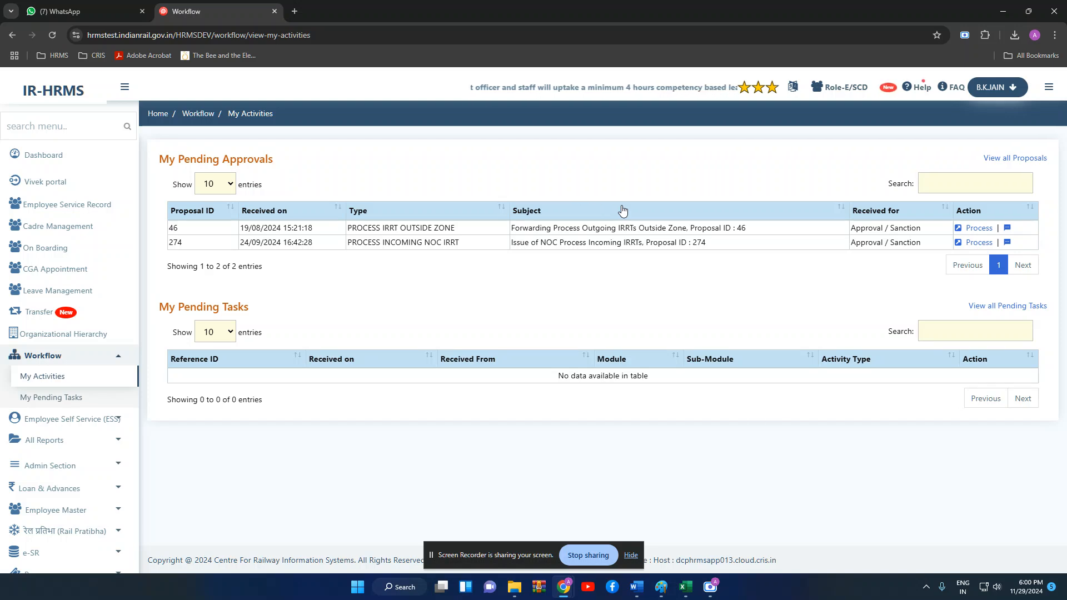
- Log out and enter another user's username and password
{"action": "left_click", "coordinate": [993, 87]}
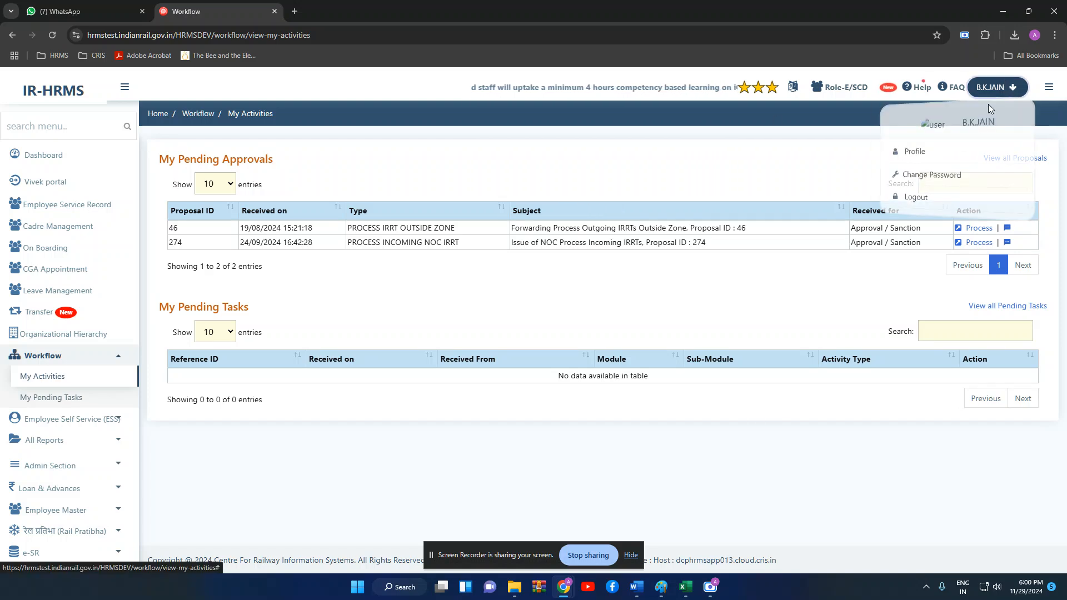
{"action": "left_click", "coordinate": [922, 199]}
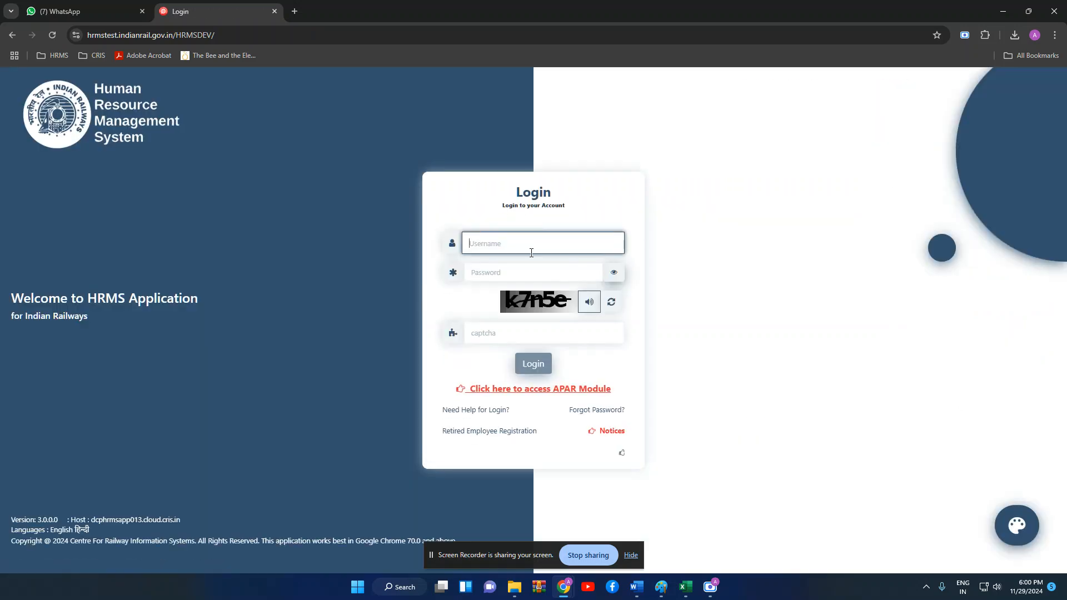
{"action": "type", "text": "DTRKZE"}
{"action": "key", "text": "Tab"}
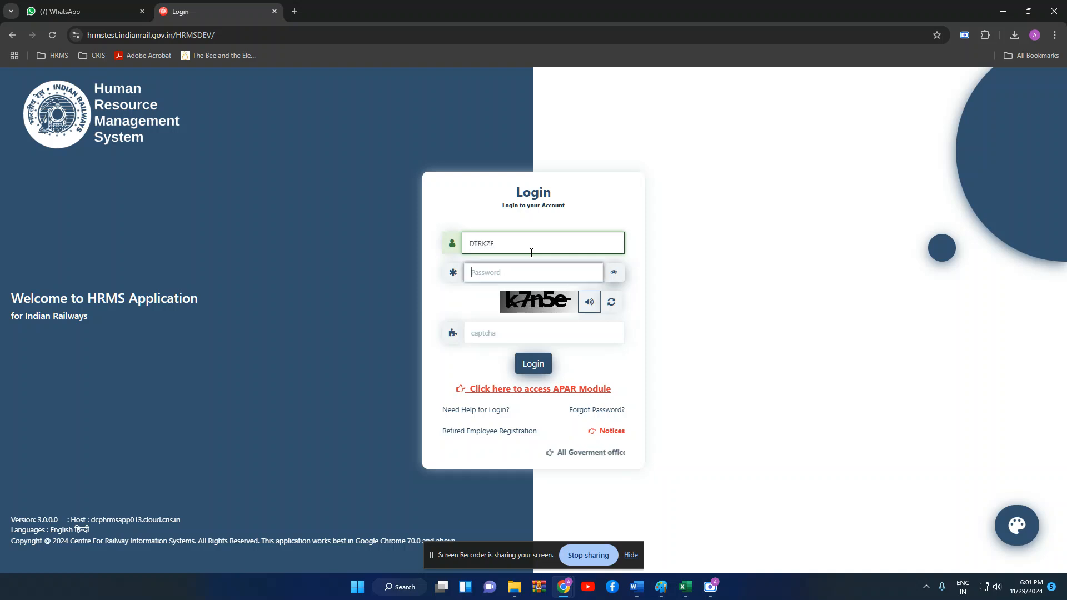
{"action": "type", "text": "••••••"}
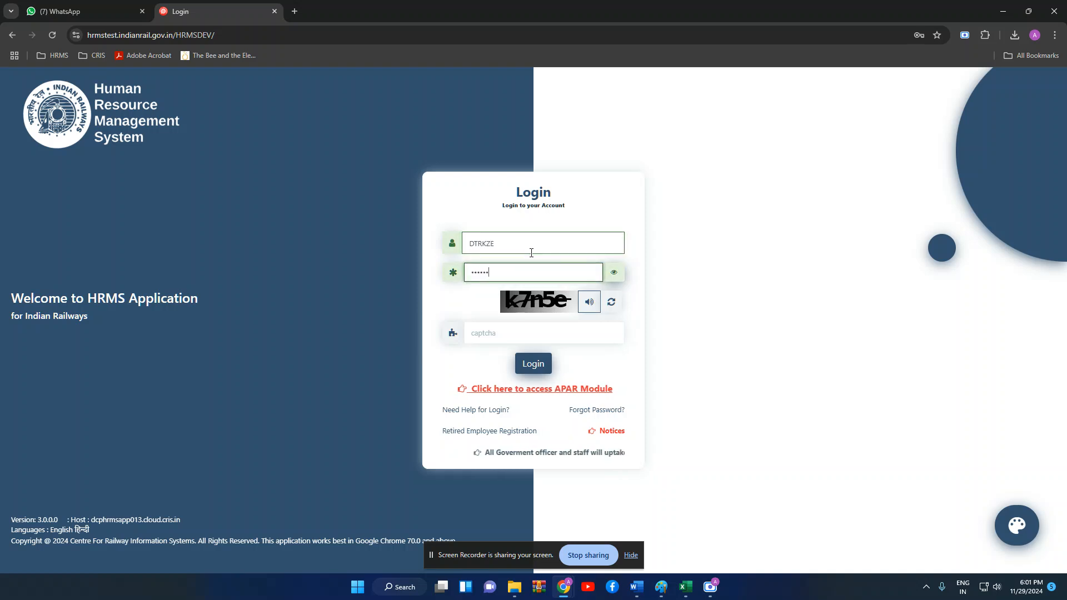
{"action": "type", "text": "•••"}
- Enter the captcha, log in, and verify the one-time code
{"action": "left_click", "coordinate": [555, 334]}
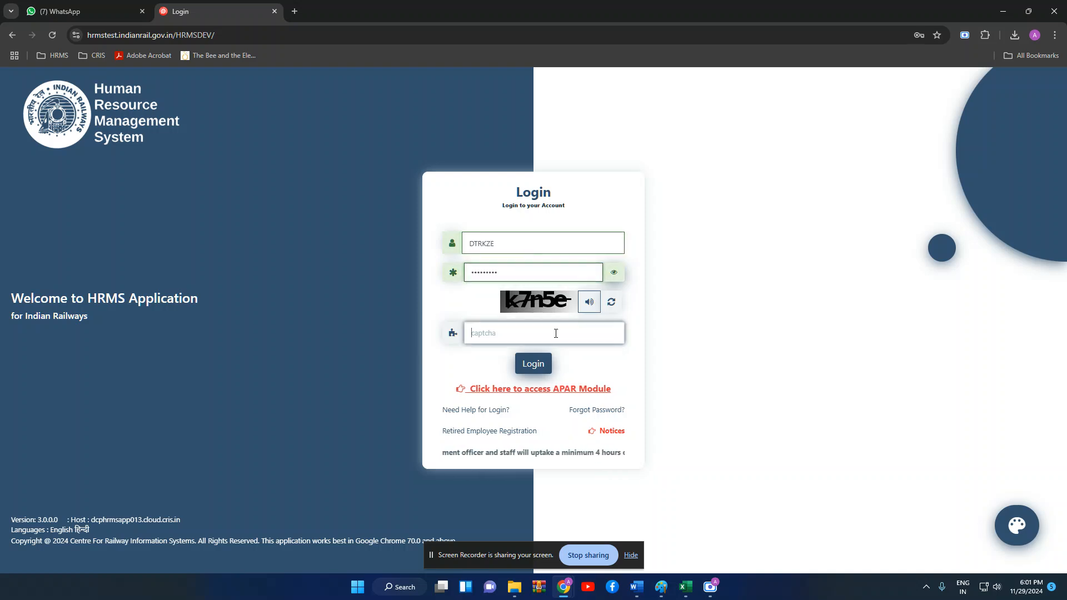
{"action": "type", "text": "k7"}
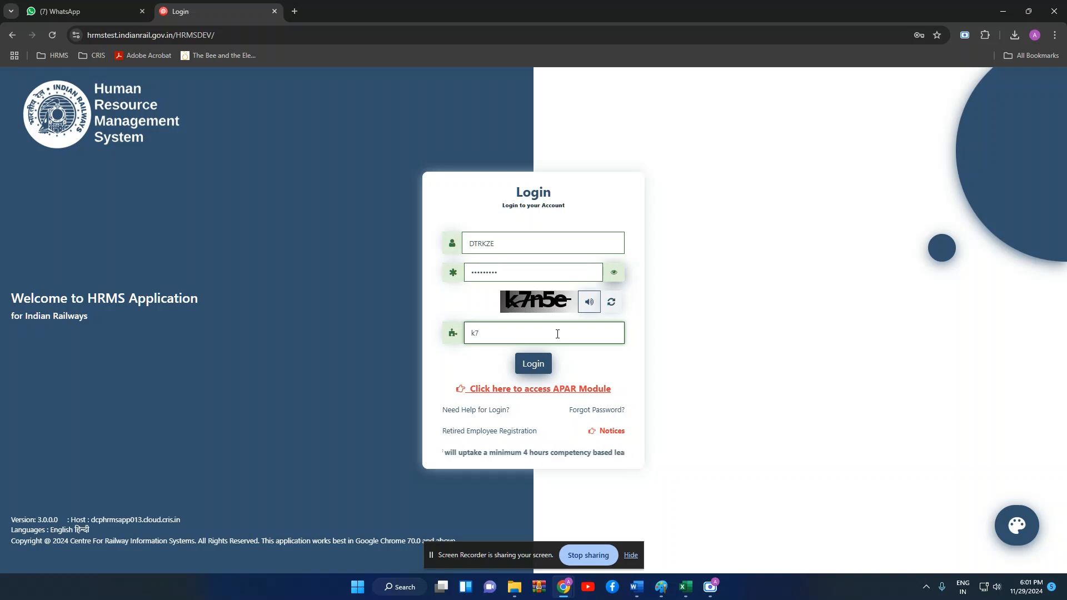
{"action": "type", "text": "n5e"}
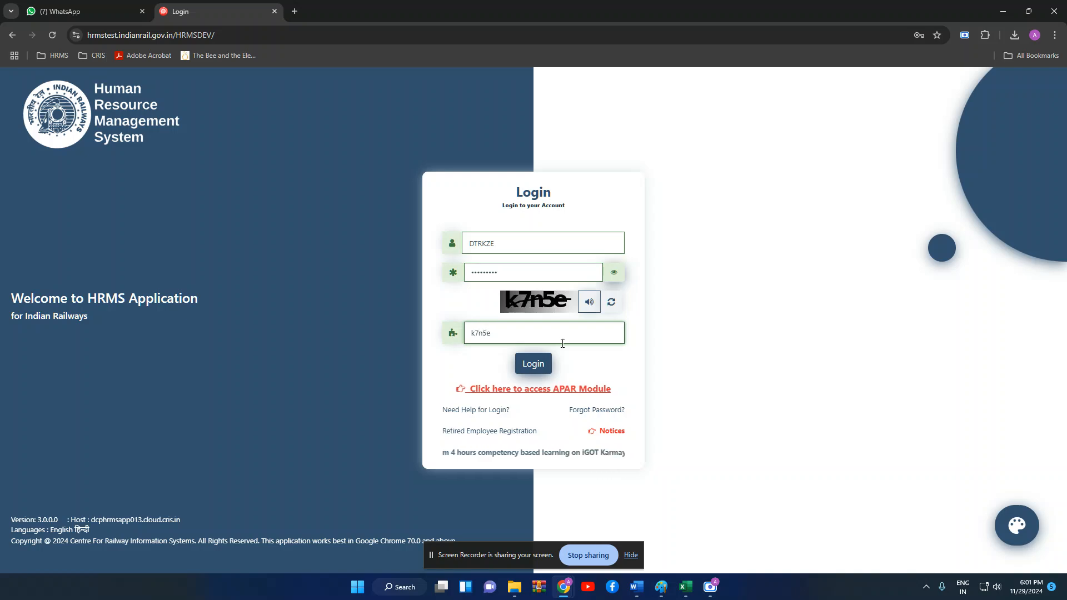
{"action": "left_click", "coordinate": [535, 362]}
{"action": "type", "text": "*****"}
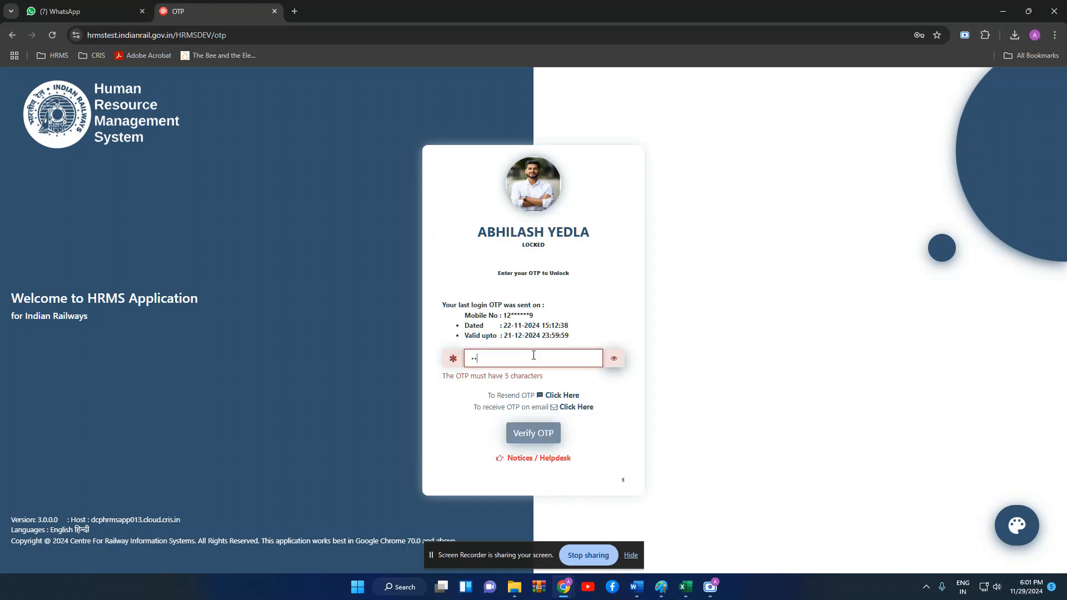
{"action": "key", "text": "Return"}
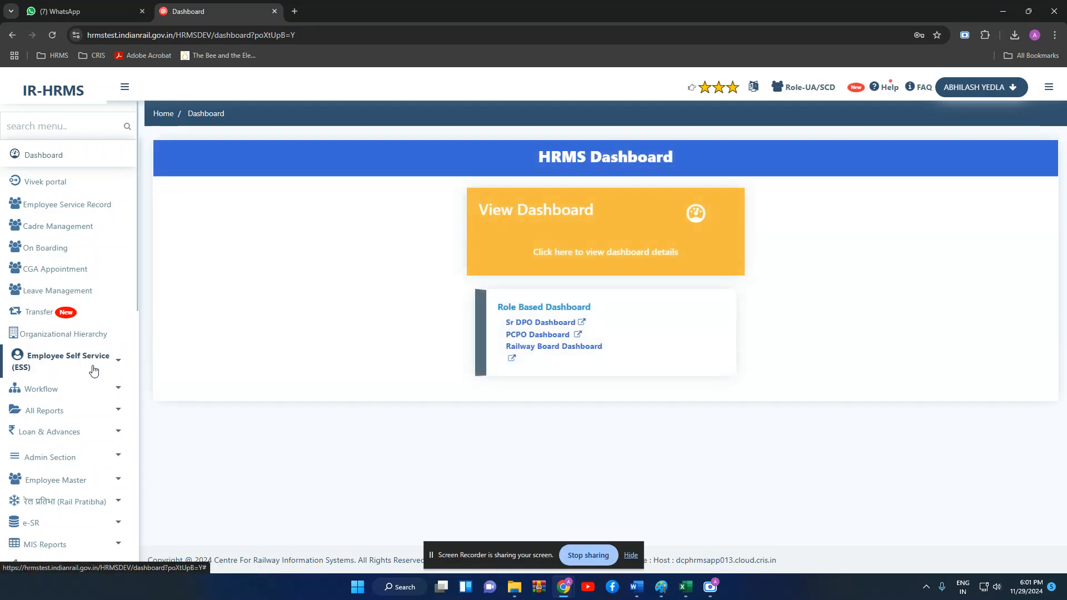
- Open Transfer order generation and list the approved proposals for the chosen dates
{"action": "left_click", "coordinate": [51, 315]}
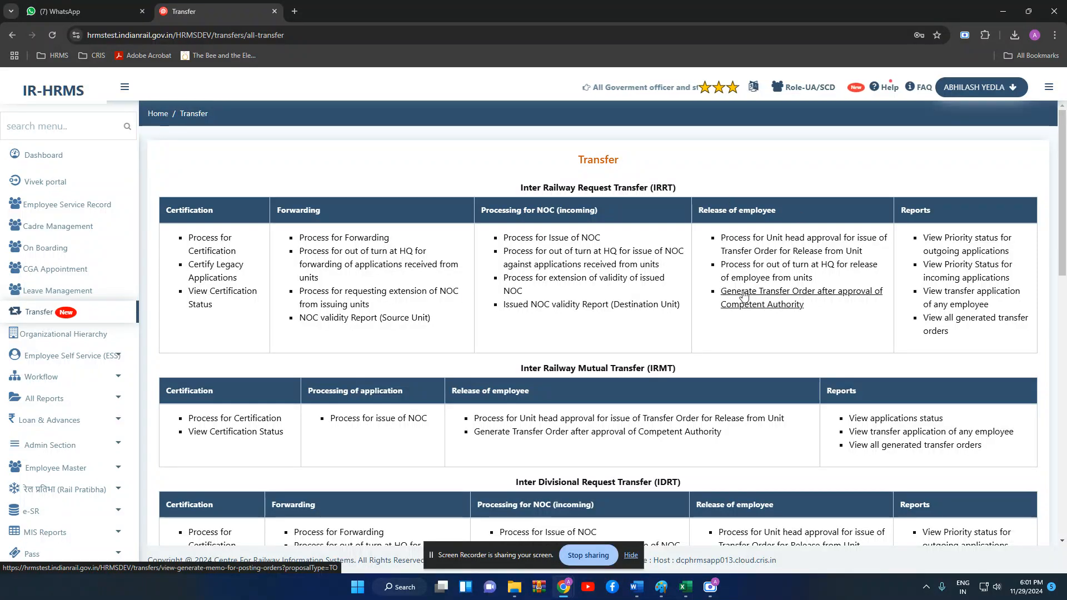
{"action": "left_click", "coordinate": [870, 297]}
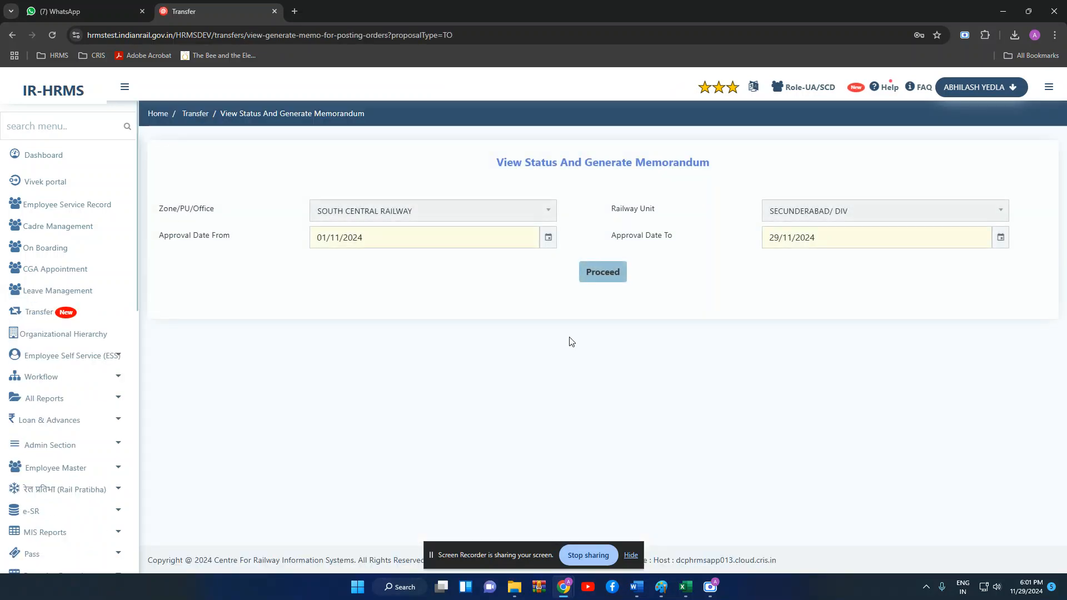
{"action": "left_click", "coordinate": [621, 275]}
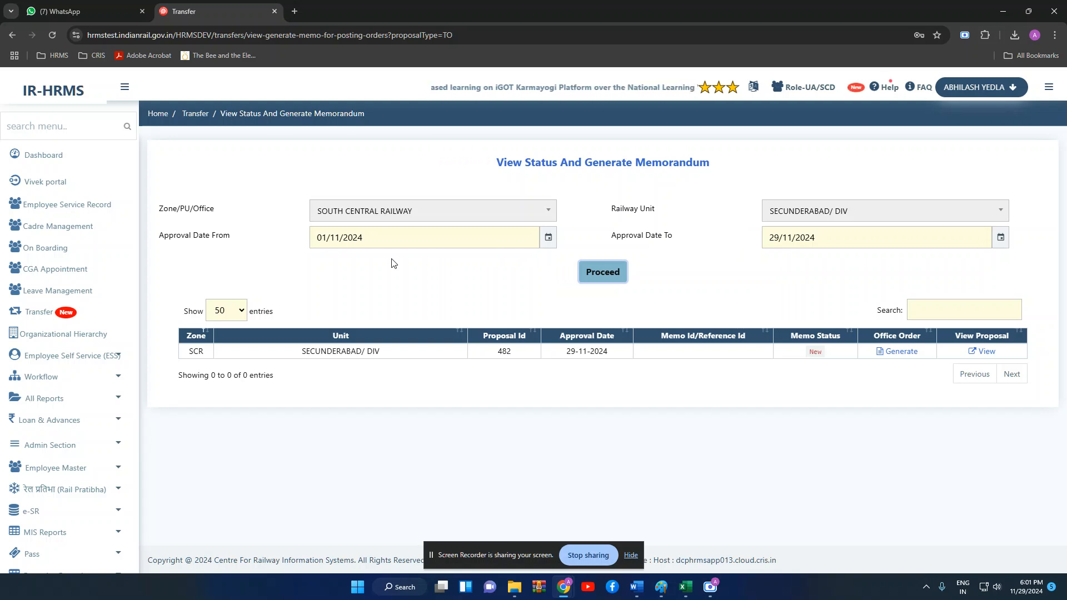
{"action": "left_click", "coordinate": [44, 315]}
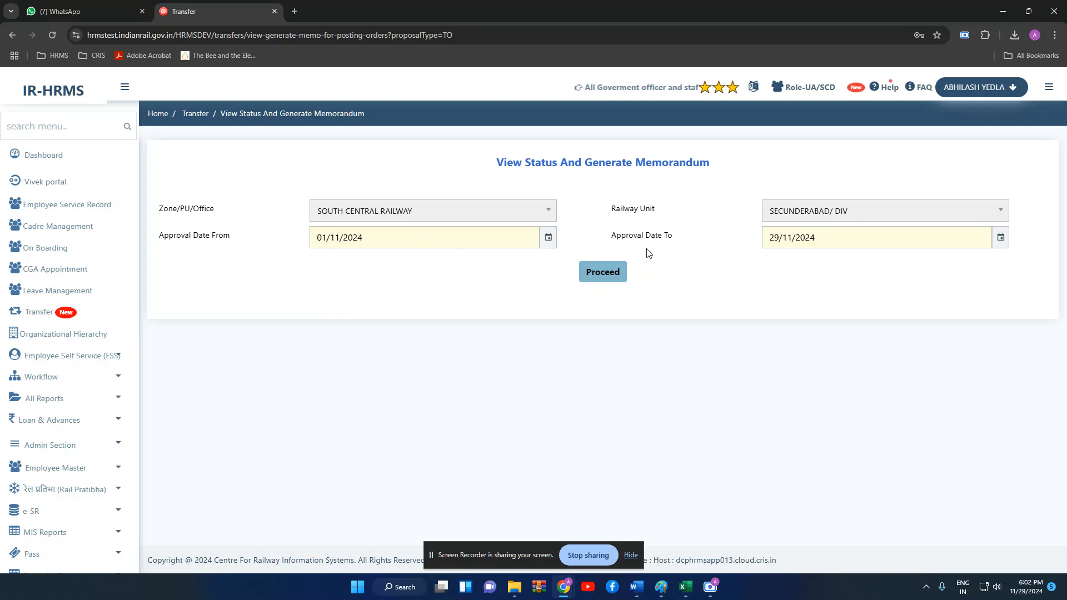
{"action": "left_click", "coordinate": [596, 281]}
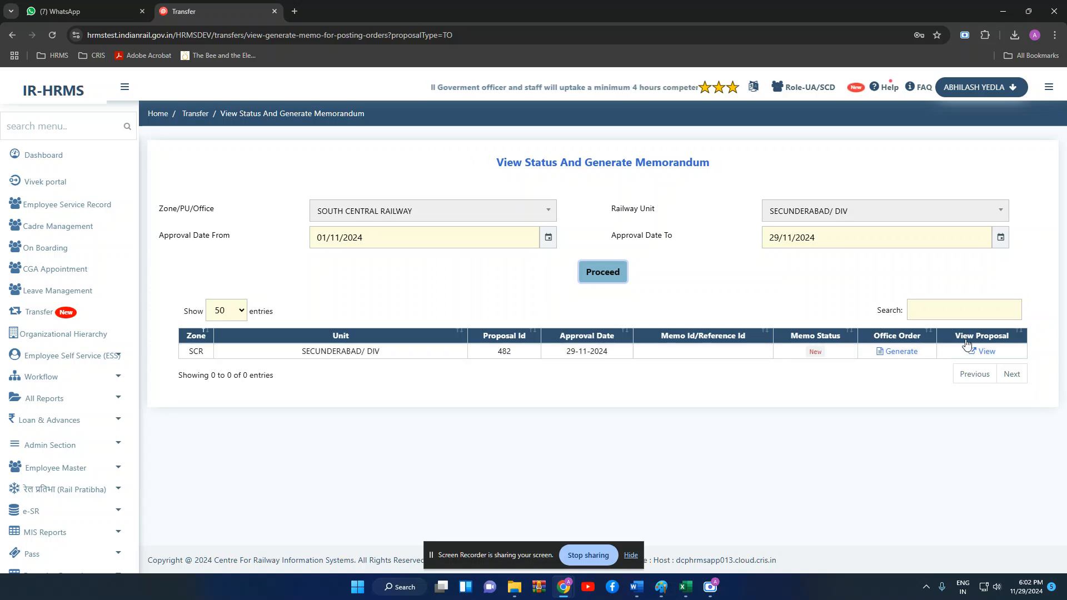
- Review proposal 482's details in the popup, then close it
{"action": "left_click", "coordinate": [990, 352]}
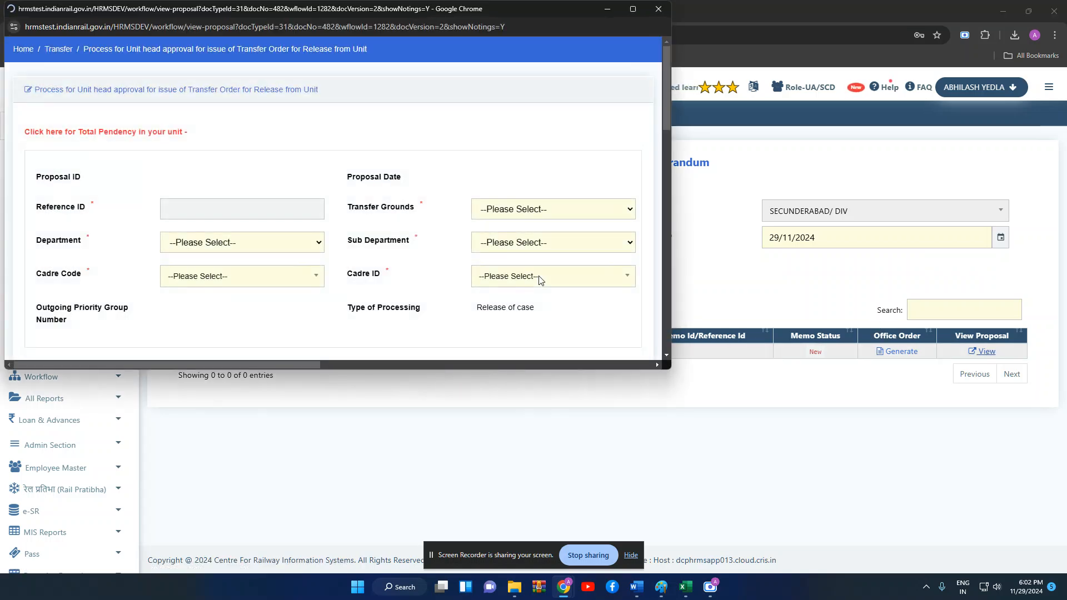
{"action": "scroll", "coordinate": [537, 281], "scroll_direction": "down", "scroll_amount": 5}
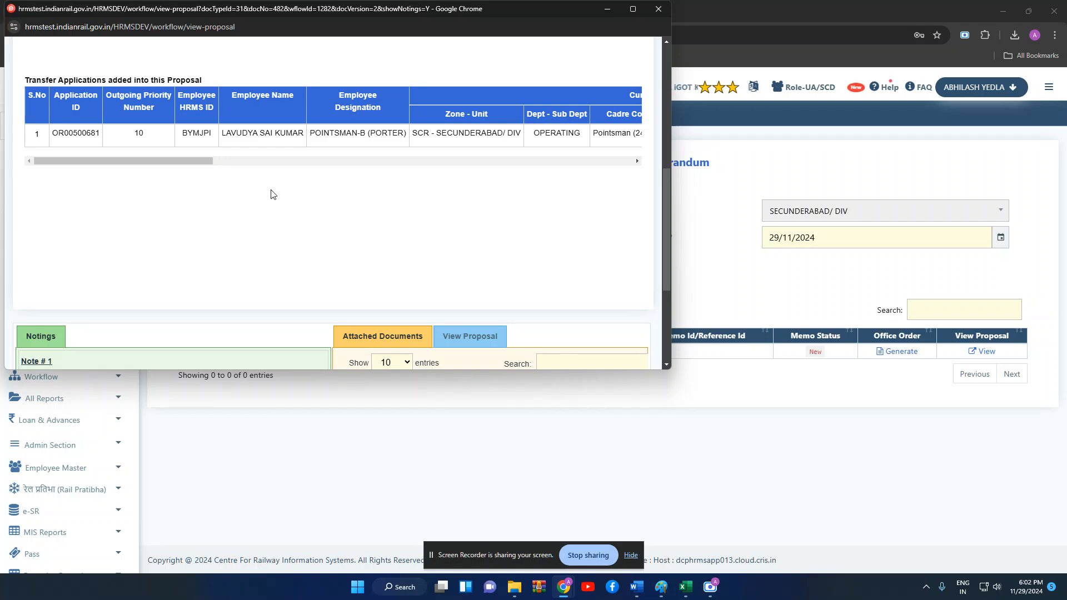
{"action": "scroll", "coordinate": [334, 200], "scroll_direction": "down", "scroll_amount": 3}
{"action": "left_click", "coordinate": [659, 9]}
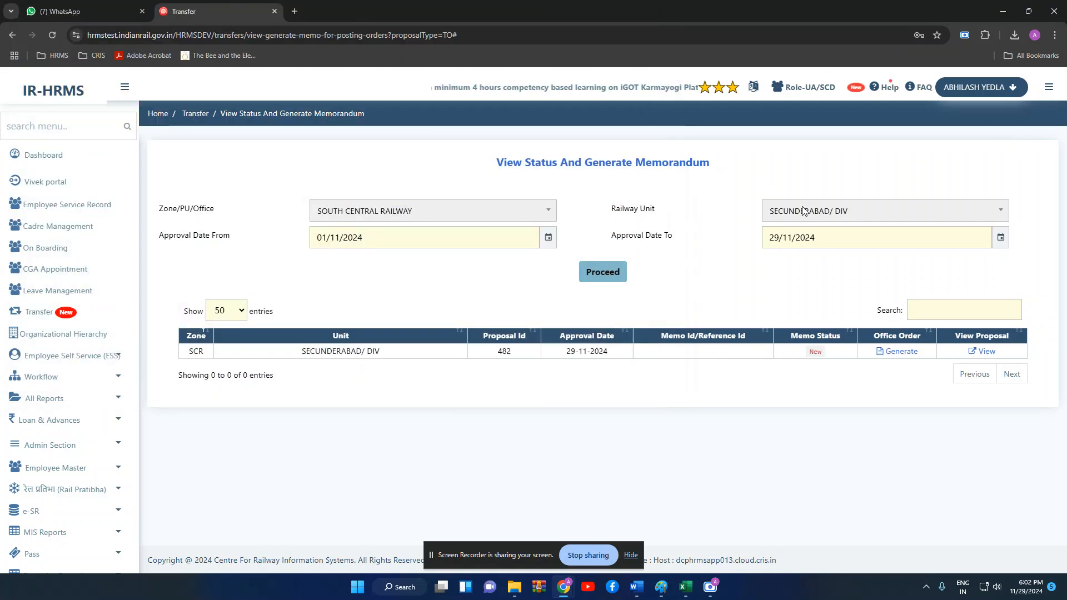
- Generate the memo for proposal 482 and write the pre note 'This is test pre note'
{"action": "left_click", "coordinate": [897, 353]}
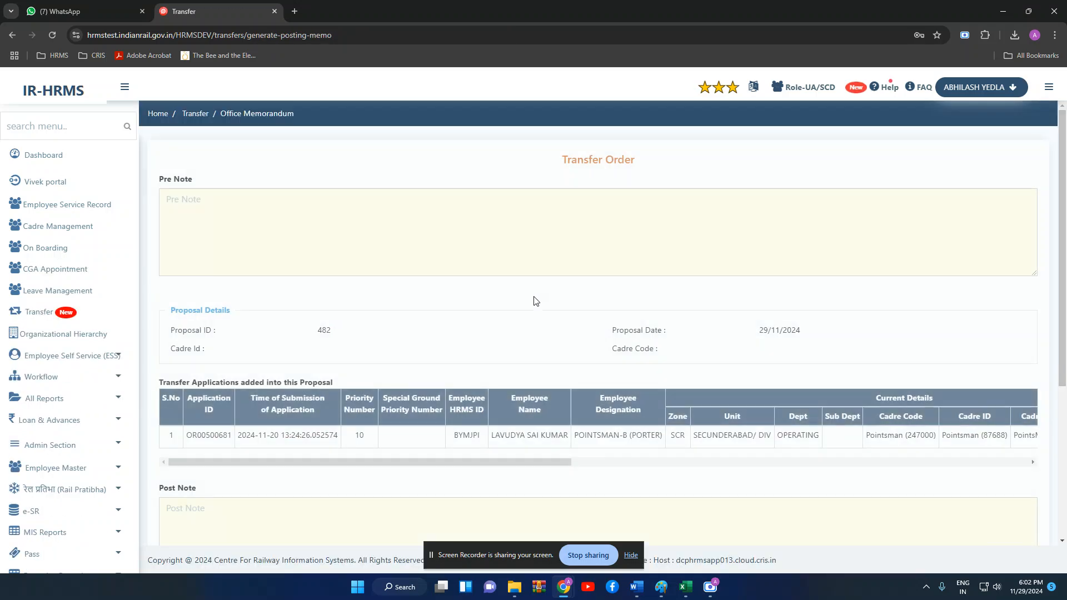
{"action": "scroll", "coordinate": [502, 336], "scroll_direction": "down", "scroll_amount": 3}
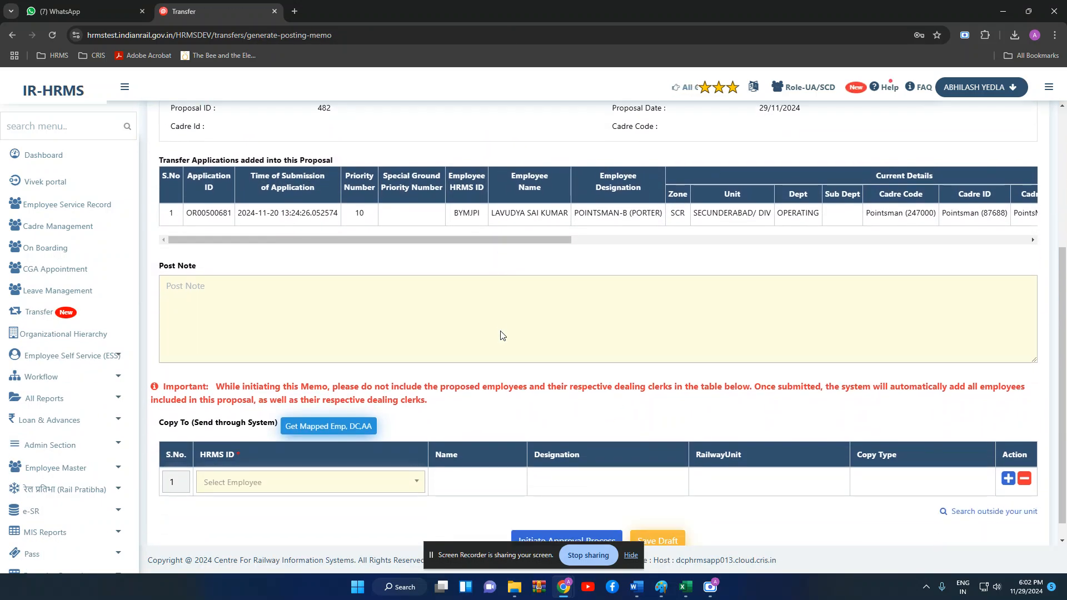
{"action": "scroll", "coordinate": [502, 336], "scroll_direction": "up", "scroll_amount": 4}
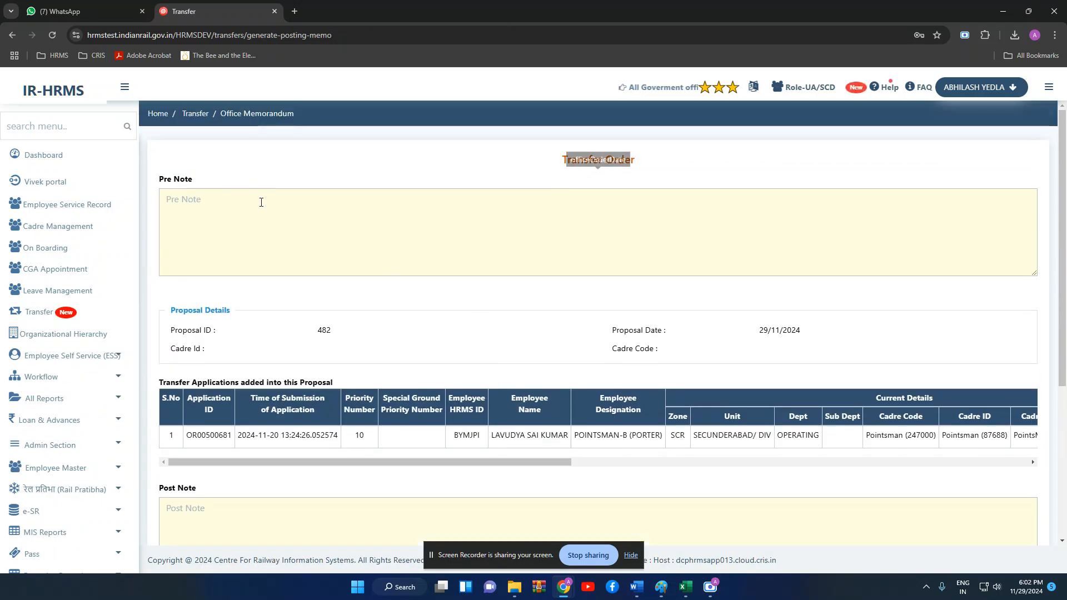
{"action": "left_click", "coordinate": [262, 202]}
{"action": "type", "text": "This is test pre note"}
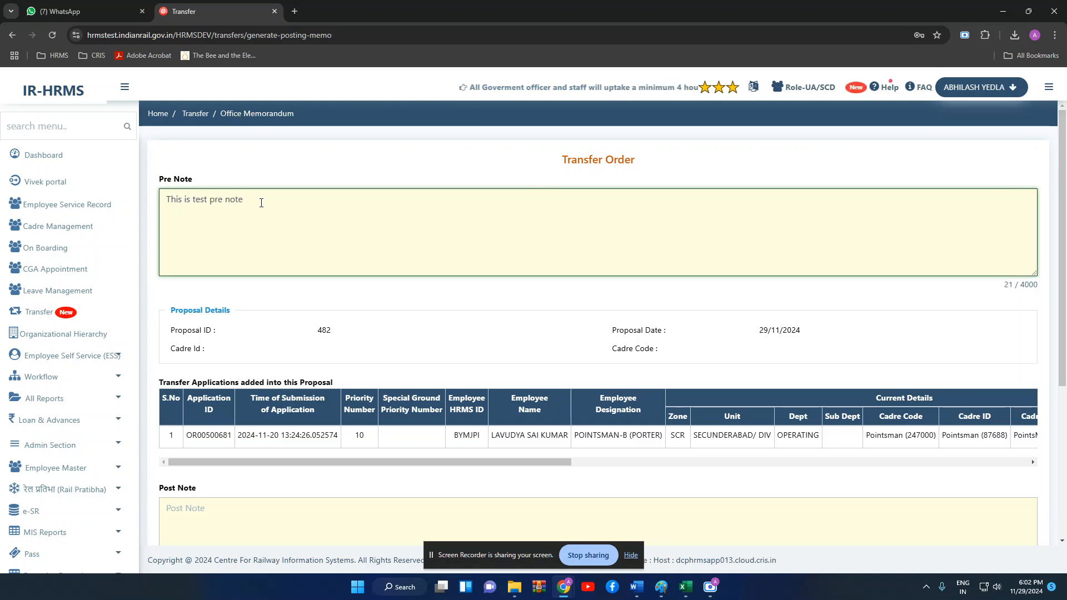
- Write the post note 'test post note'
{"action": "scroll", "coordinate": [262, 202], "scroll_direction": "down", "scroll_amount": 2}
{"action": "left_click", "coordinate": [267, 441]}
{"action": "type", "text": "t"}
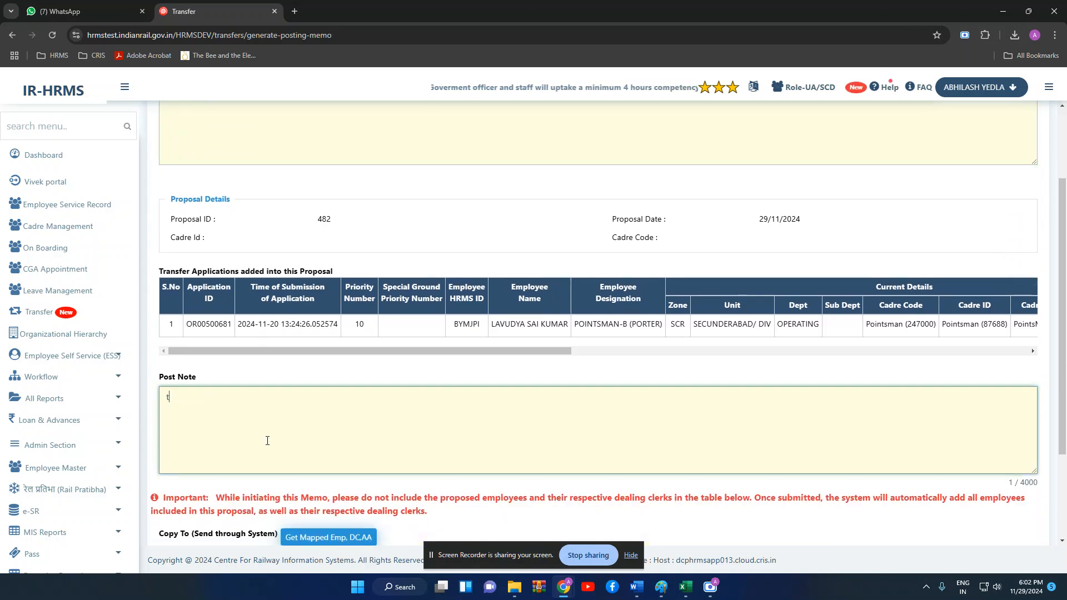
{"action": "type", "text": "est post note"}
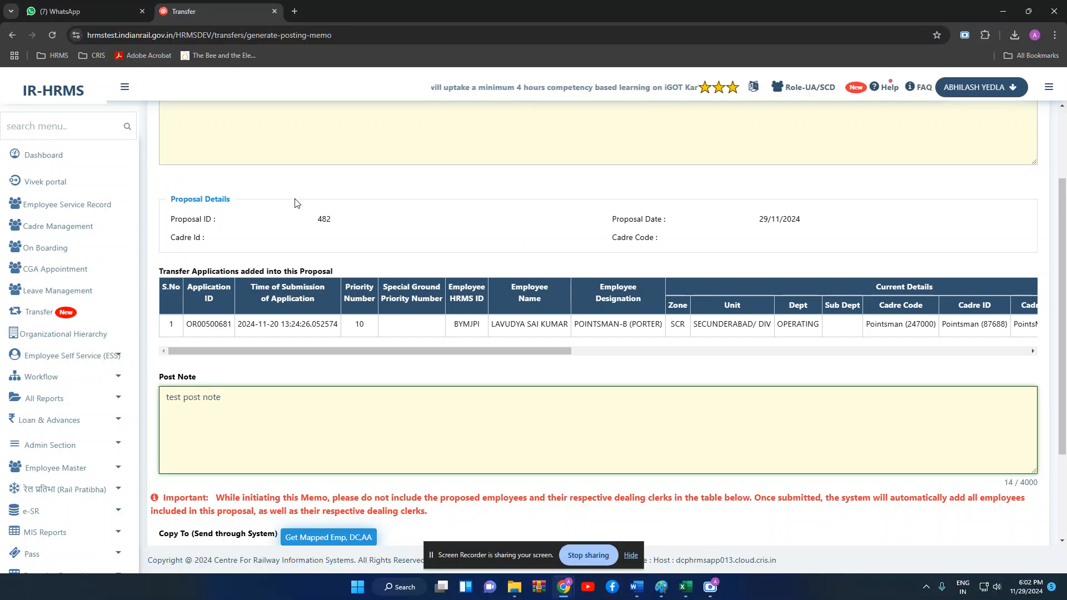
{"action": "left_click_drag", "start_coordinate": [439, 344], "coordinate": [691, 336]}
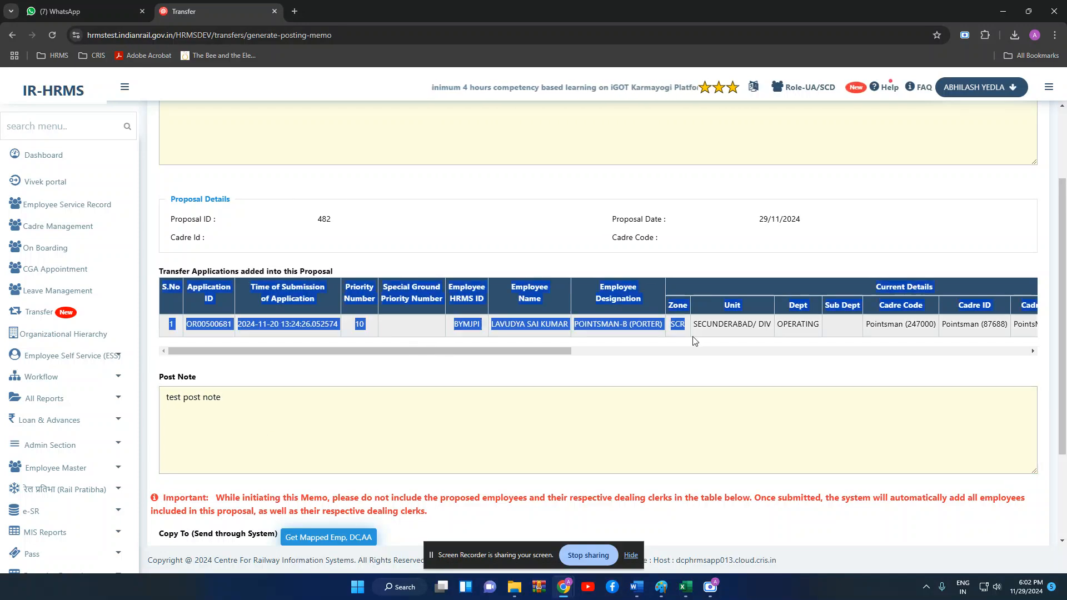
{"action": "left_click", "coordinate": [595, 364]}
{"action": "left_click_drag", "start_coordinate": [563, 352], "coordinate": [624, 356]}
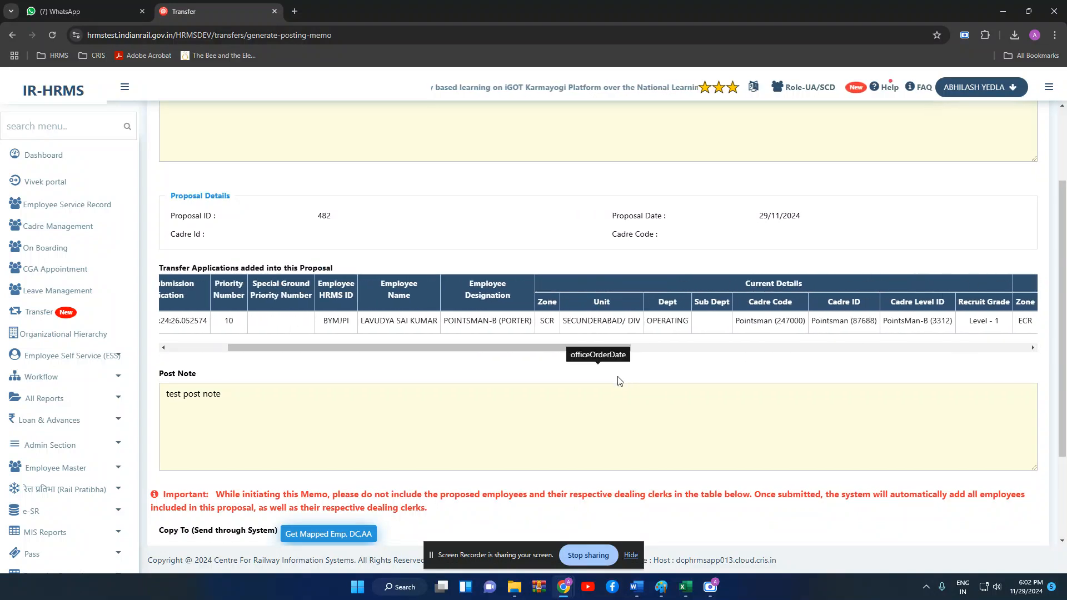
{"action": "scroll", "coordinate": [624, 356], "scroll_direction": "down", "scroll_amount": 2}
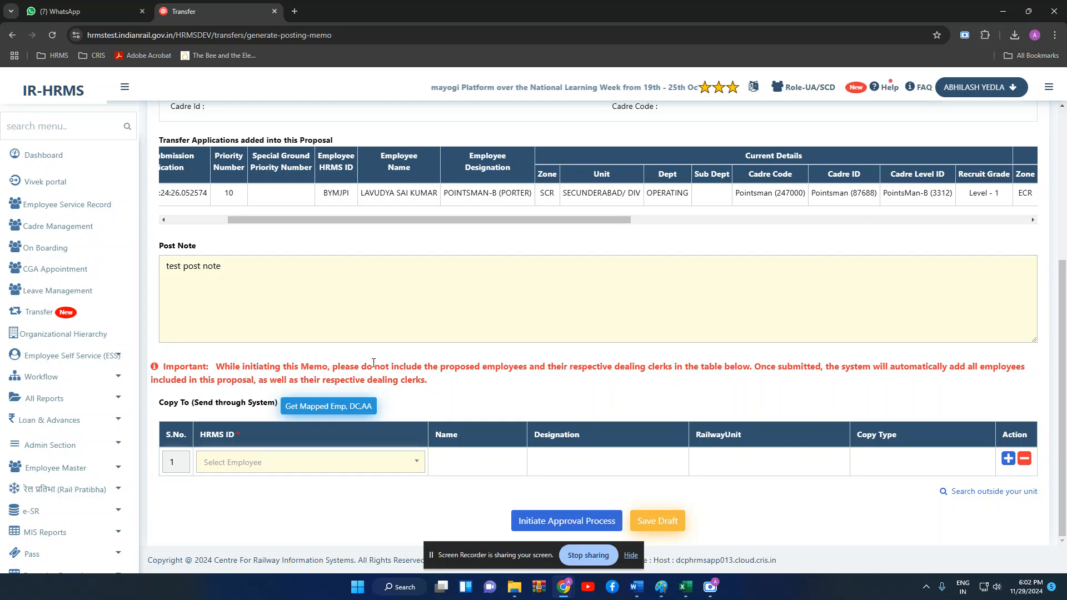
- Fill Copy To with the mapped employee, DC and AA, removing an extra empty row
{"action": "left_click", "coordinate": [339, 410]}
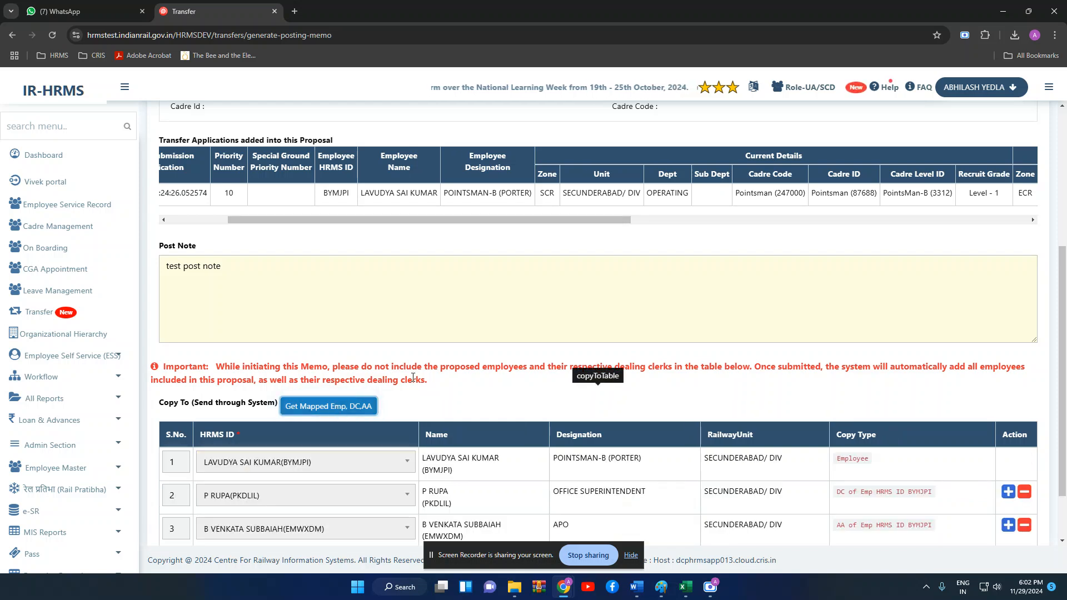
{"action": "scroll", "coordinate": [413, 378], "scroll_direction": "down", "scroll_amount": 2}
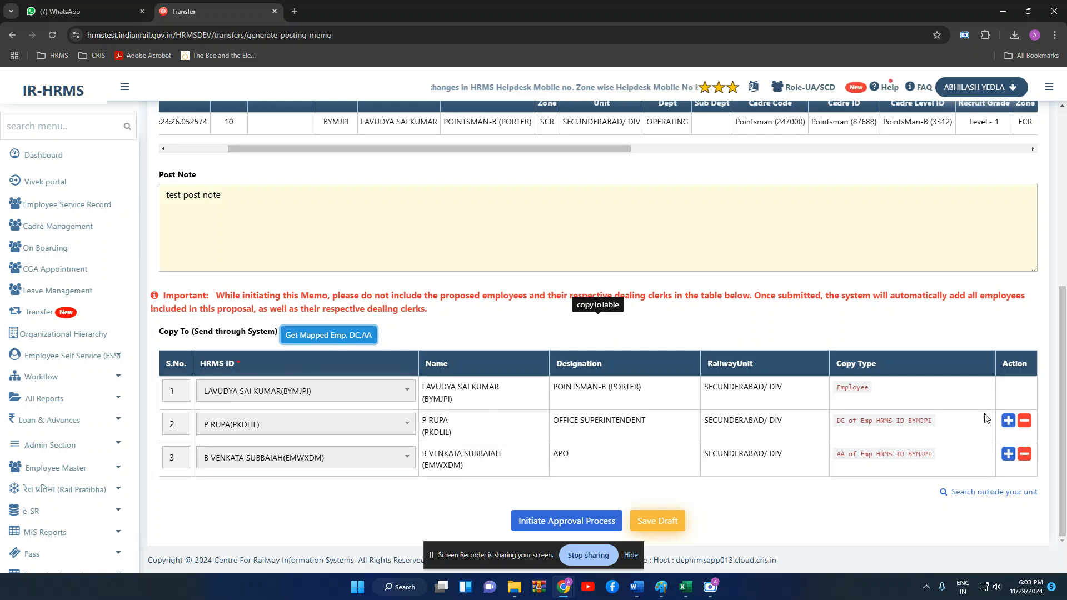
{"action": "left_click", "coordinate": [1007, 456]}
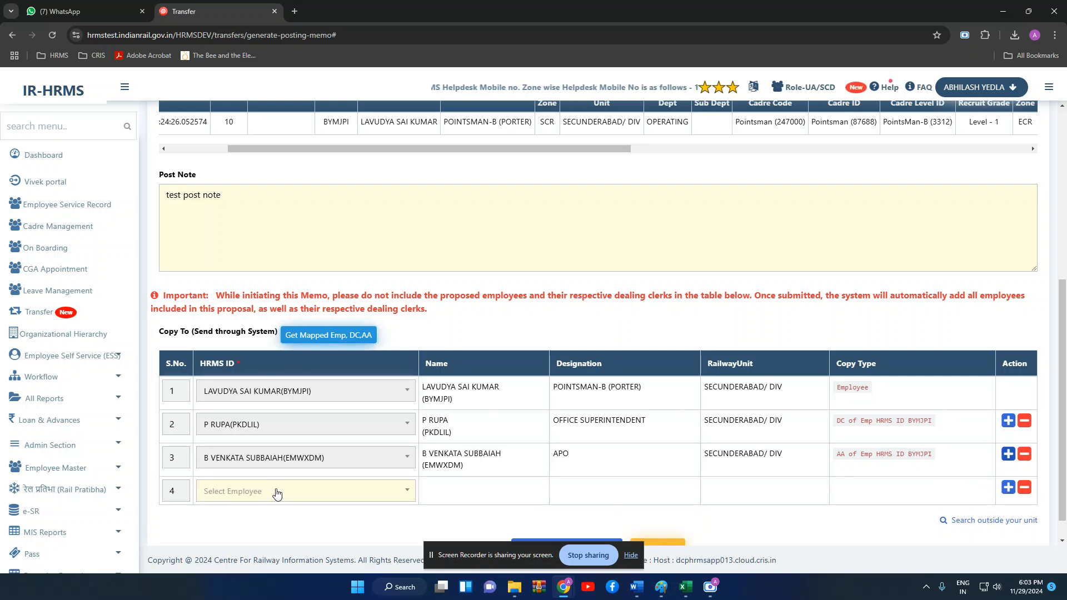
{"action": "left_click", "coordinate": [277, 492]}
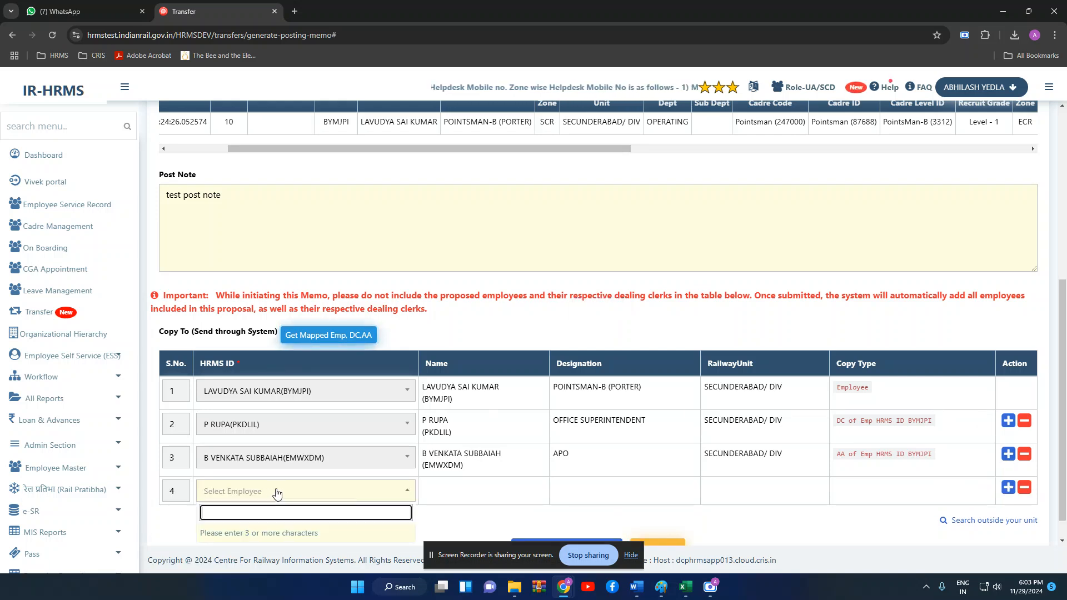
{"action": "left_click", "coordinate": [1025, 488]}
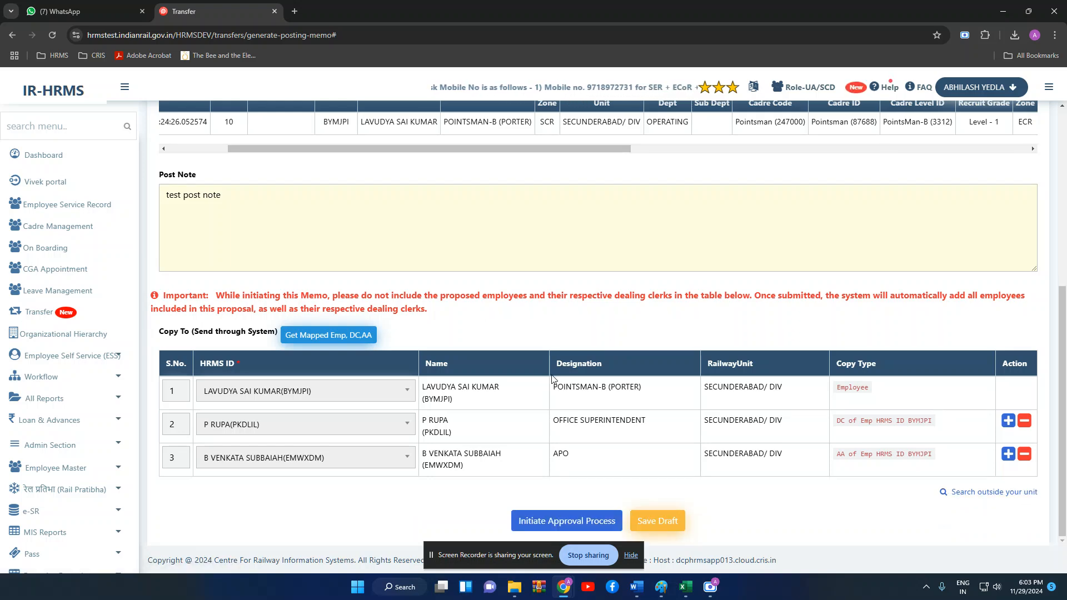
{"action": "scroll", "coordinate": [562, 345], "scroll_direction": "up", "scroll_amount": 6}
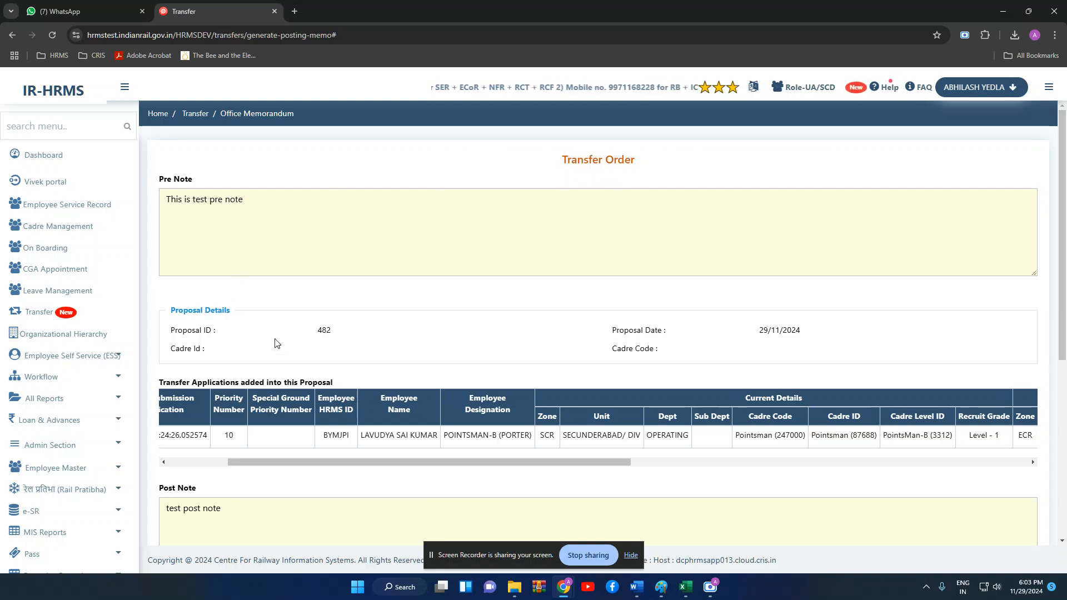
- Recheck the pre and post notes and look over the rest of the memo
{"action": "left_click", "coordinate": [222, 238]}
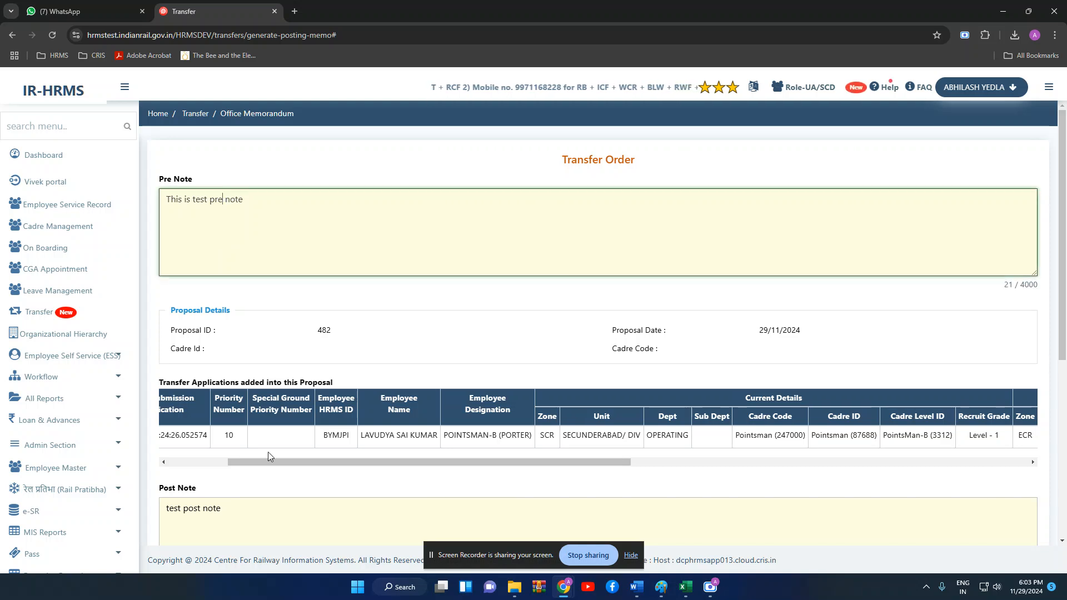
{"action": "left_click", "coordinate": [267, 529]}
{"action": "scroll", "coordinate": [348, 452], "scroll_direction": "down", "scroll_amount": 1}
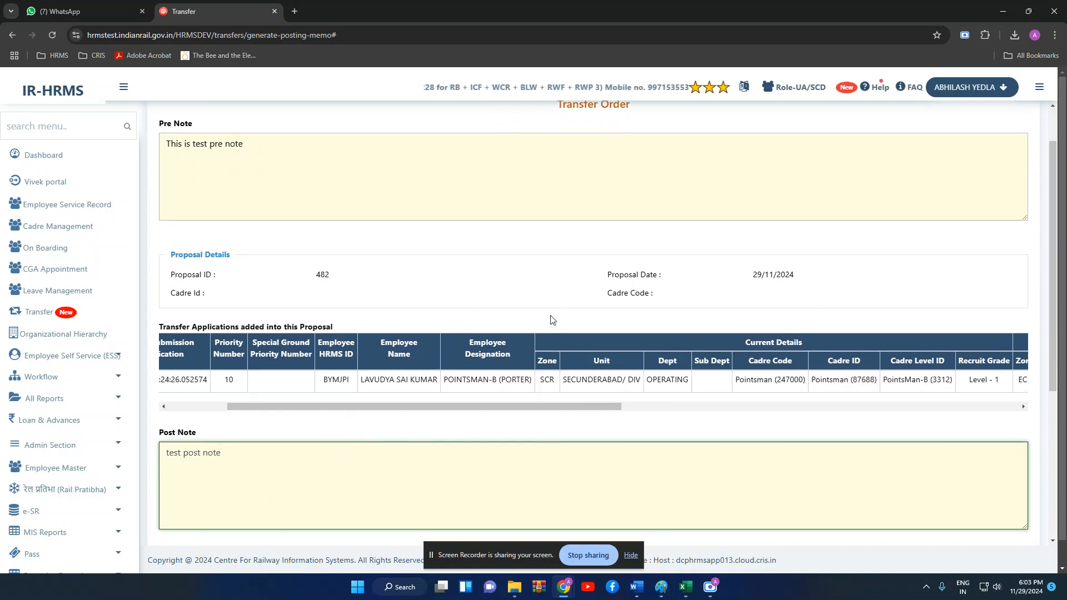
{"action": "scroll", "coordinate": [574, 354], "scroll_direction": "down", "scroll_amount": 1}
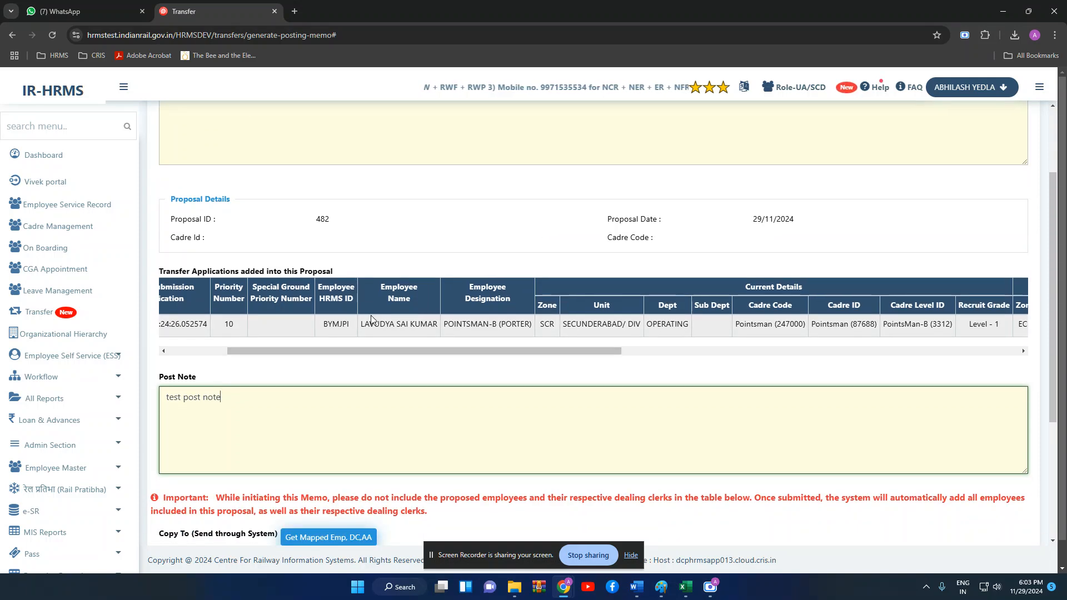
{"action": "scroll", "coordinate": [371, 315], "scroll_direction": "down", "scroll_amount": 3}
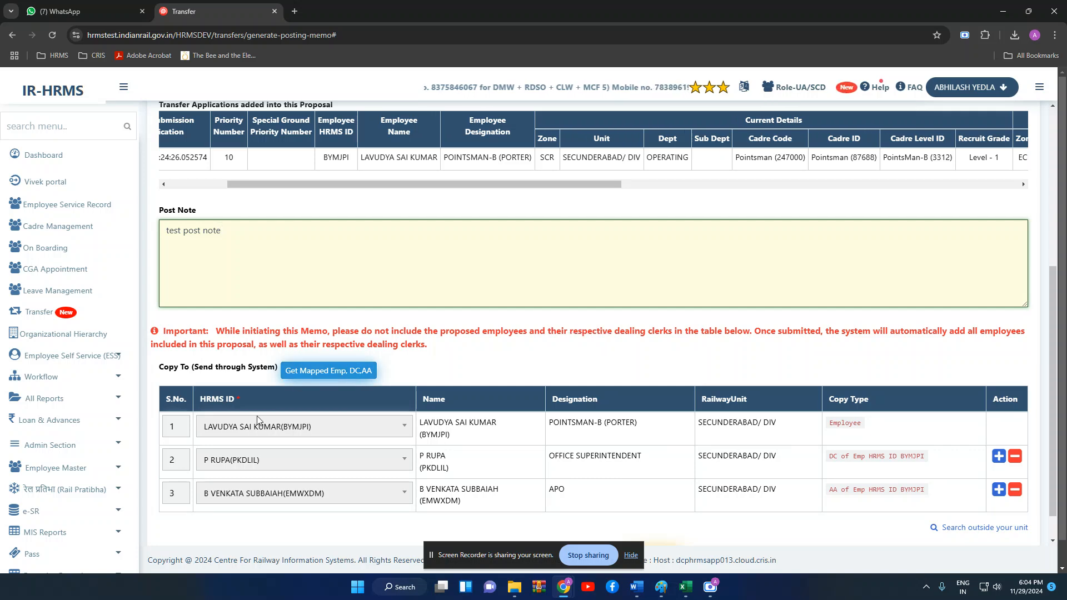
{"action": "scroll", "coordinate": [424, 290], "scroll_direction": "up", "scroll_amount": 2}
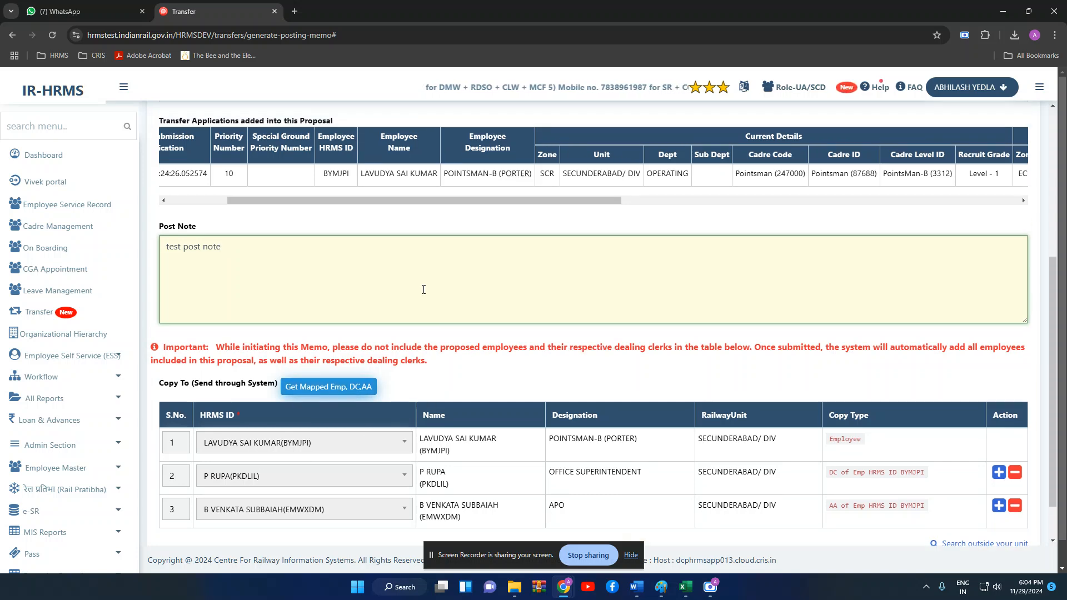
{"action": "scroll", "coordinate": [272, 286], "scroll_direction": "left", "scroll_amount": 3}
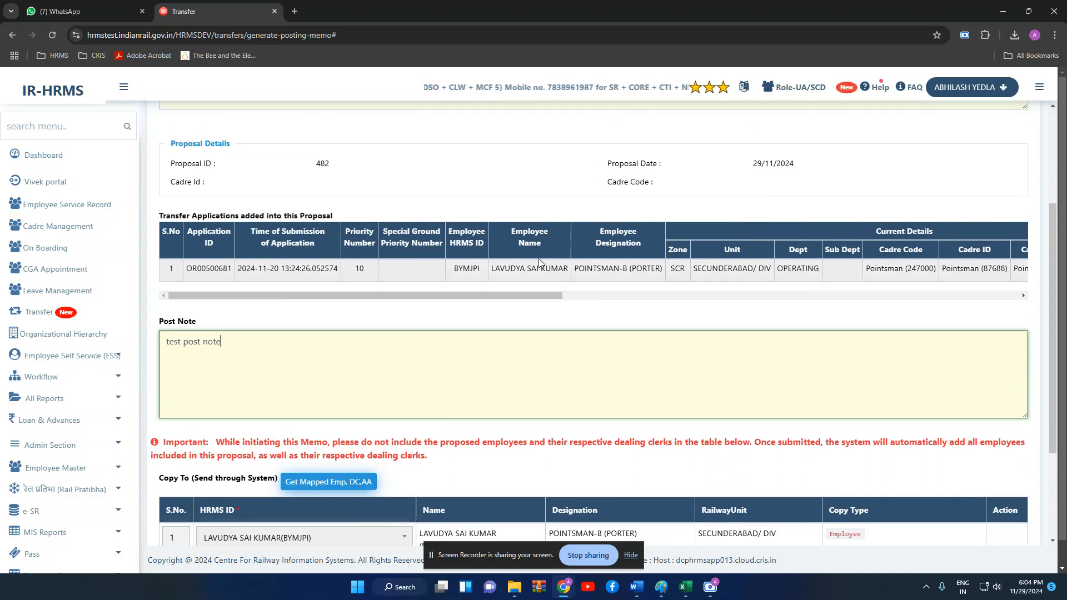
{"action": "scroll", "coordinate": [477, 269], "scroll_direction": "down", "scroll_amount": 2}
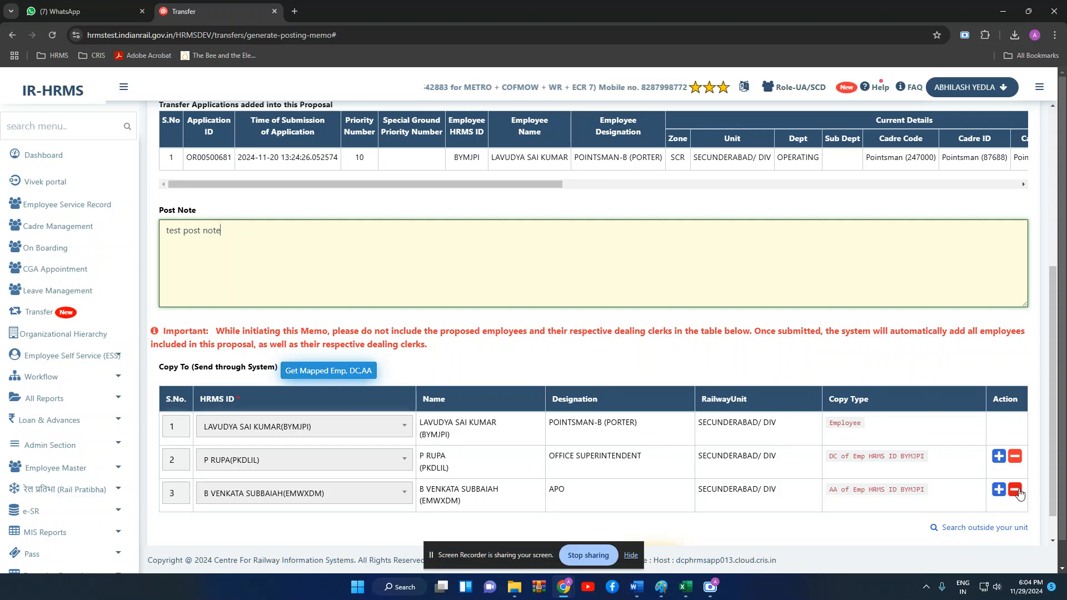
{"action": "scroll", "coordinate": [431, 447], "scroll_direction": "down", "scroll_amount": 1}
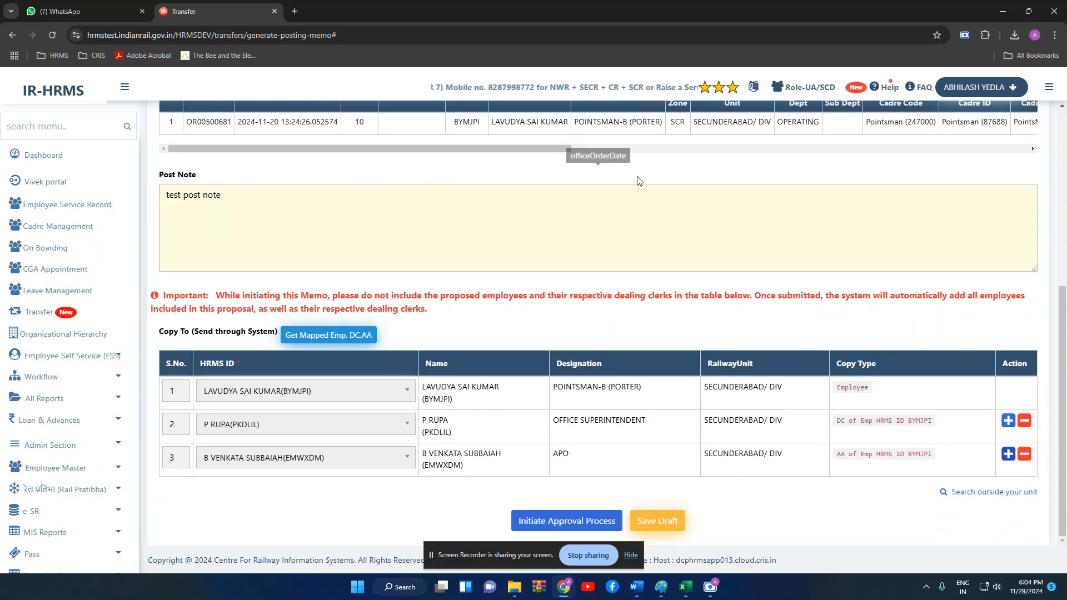
- Initiate the memo's approval with forwarding remark 'test approval' and confirm submission
{"action": "left_click", "coordinate": [567, 521]}
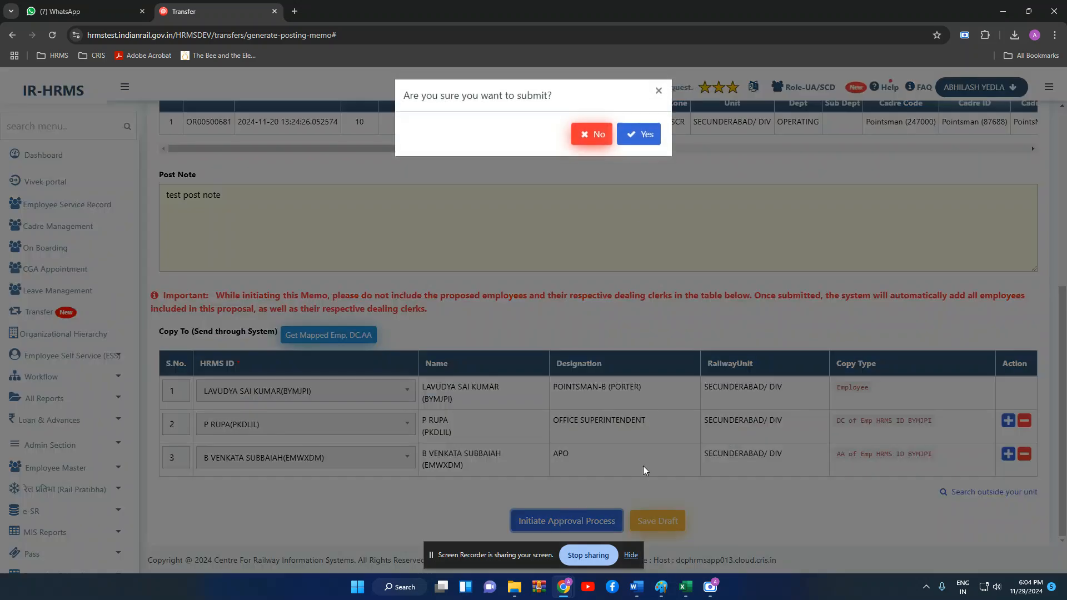
{"action": "left_click", "coordinate": [644, 134]}
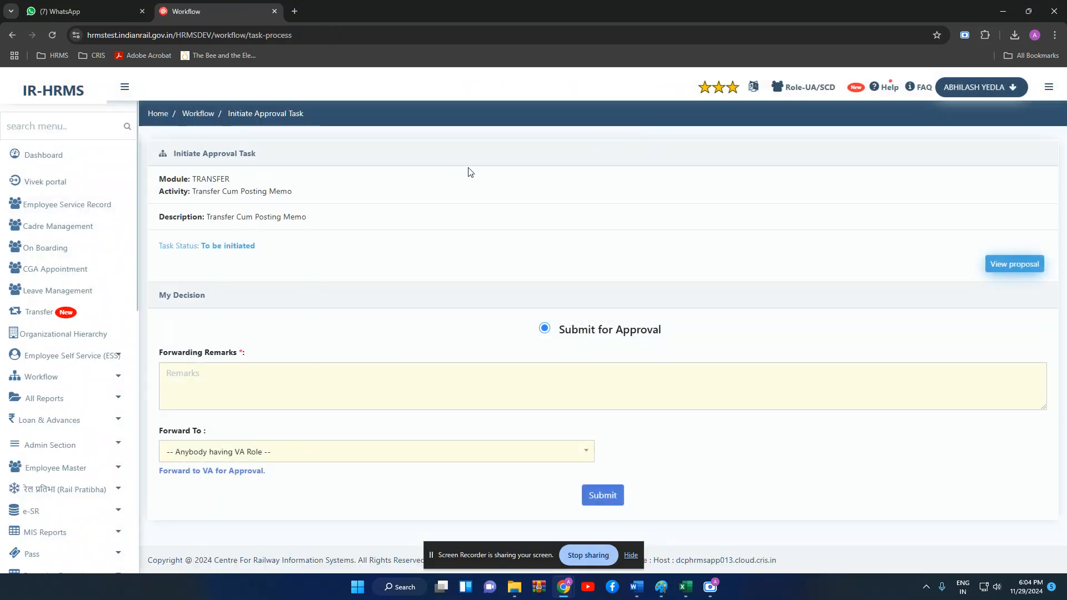
{"action": "left_click", "coordinate": [409, 374]}
{"action": "type", "text": "t"}
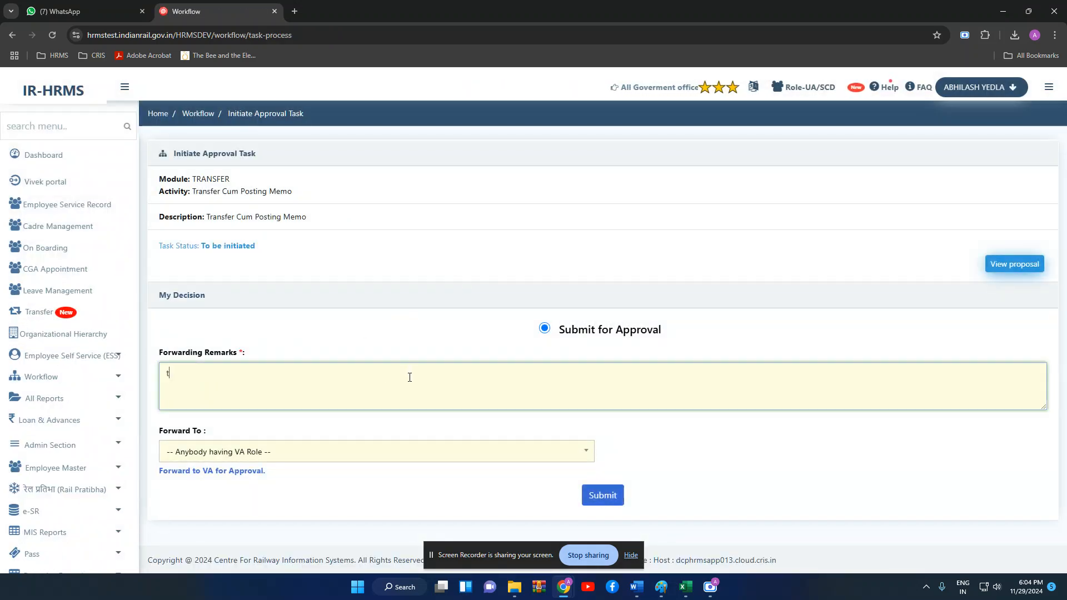
{"action": "type", "text": "est approval"}
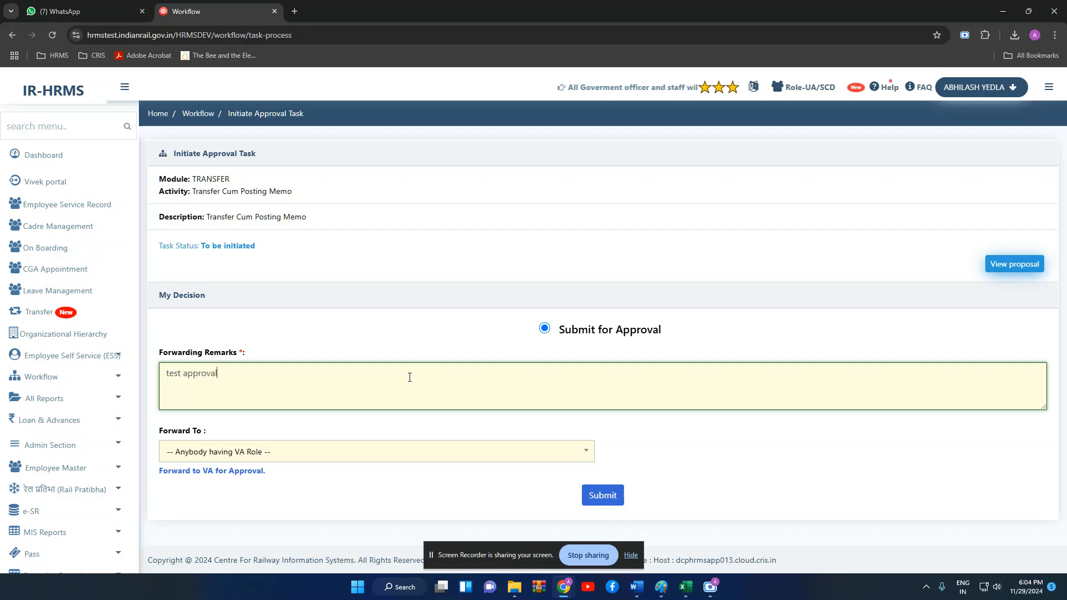
{"action": "left_click", "coordinate": [589, 498]}
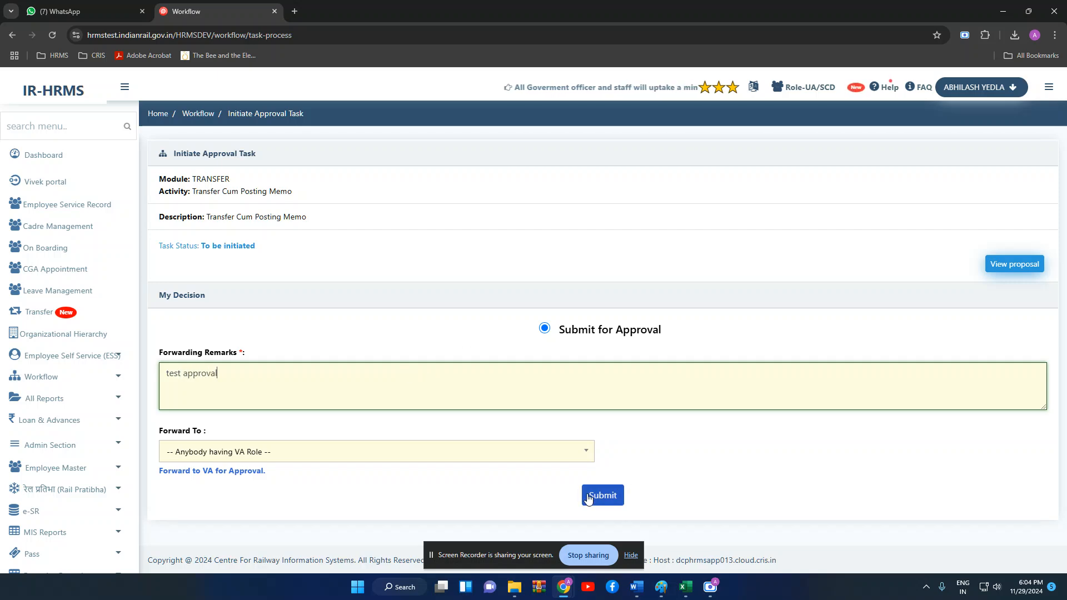
{"action": "left_click", "coordinate": [643, 152]}
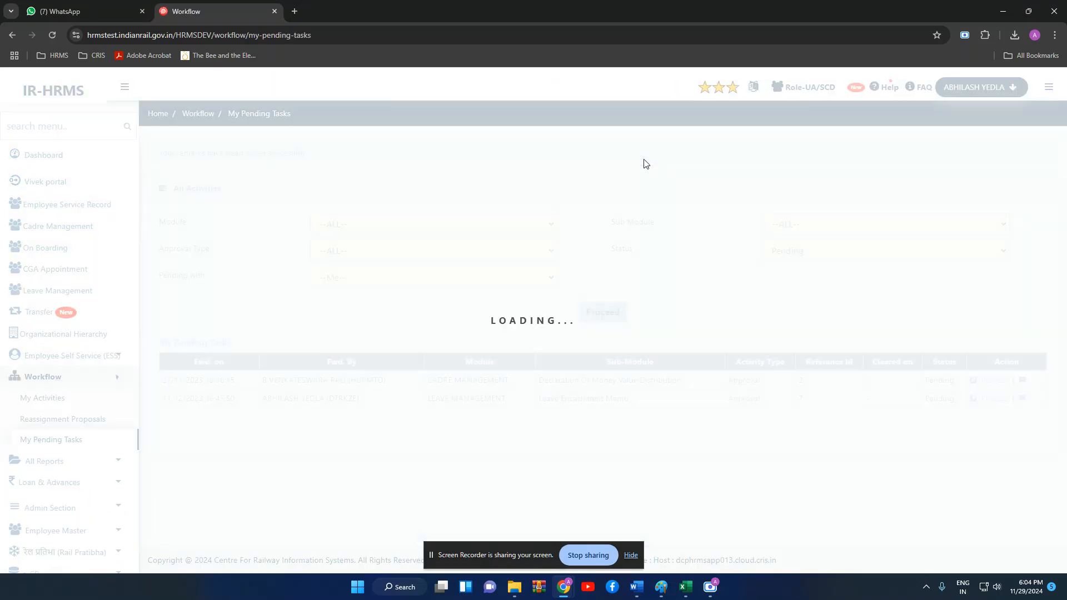
- Switch to the VA role and open the TO79 memo verification task
{"action": "left_click", "coordinate": [816, 90]}
{"action": "scroll", "coordinate": [684, 181], "scroll_direction": "down", "scroll_amount": 2}
{"action": "scroll", "coordinate": [684, 180], "scroll_direction": "down", "scroll_amount": 4}
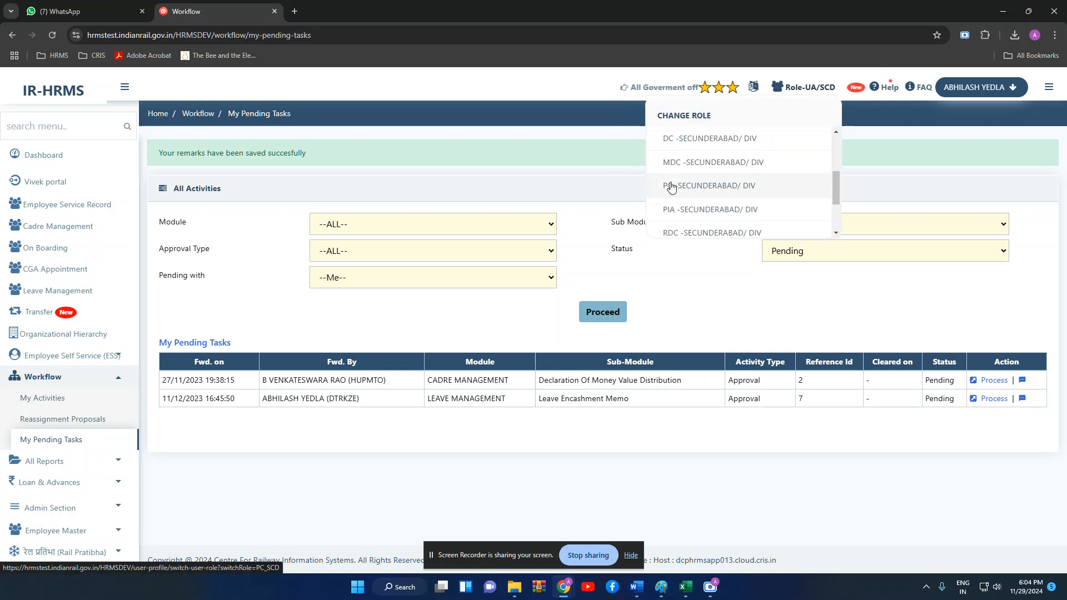
{"action": "left_click", "coordinate": [680, 224]}
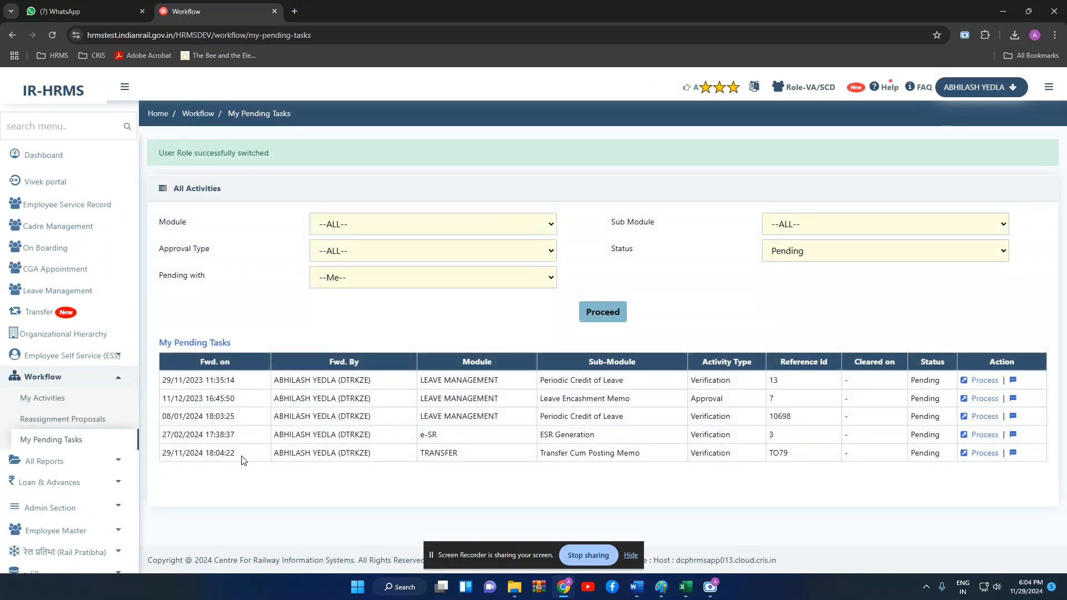
{"action": "left_click_drag", "start_coordinate": [244, 461], "coordinate": [881, 462]}
{"action": "left_click", "coordinate": [879, 496]}
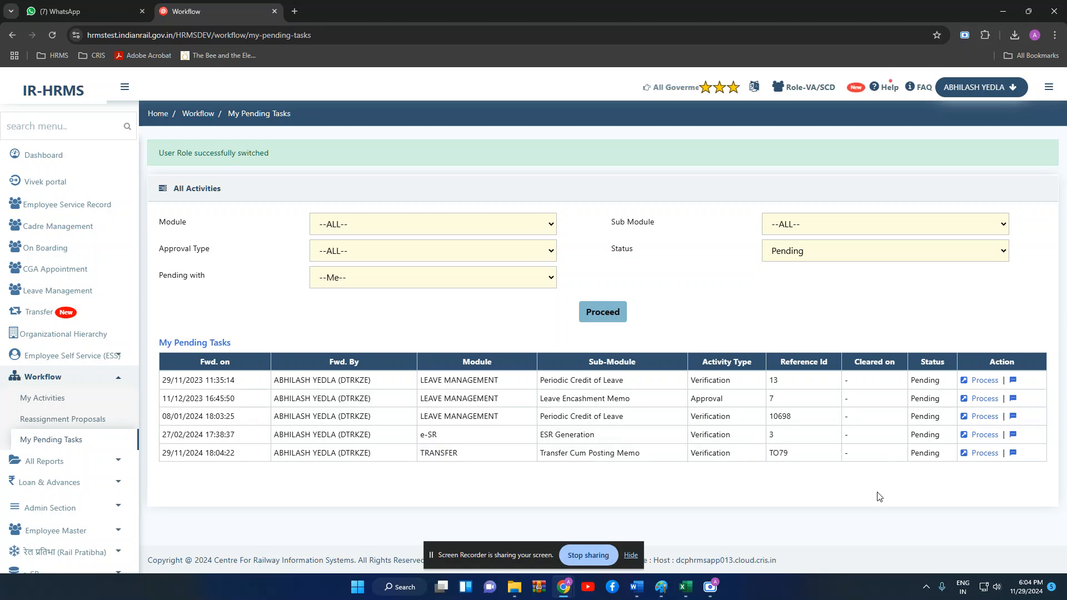
{"action": "left_click", "coordinate": [985, 453]}
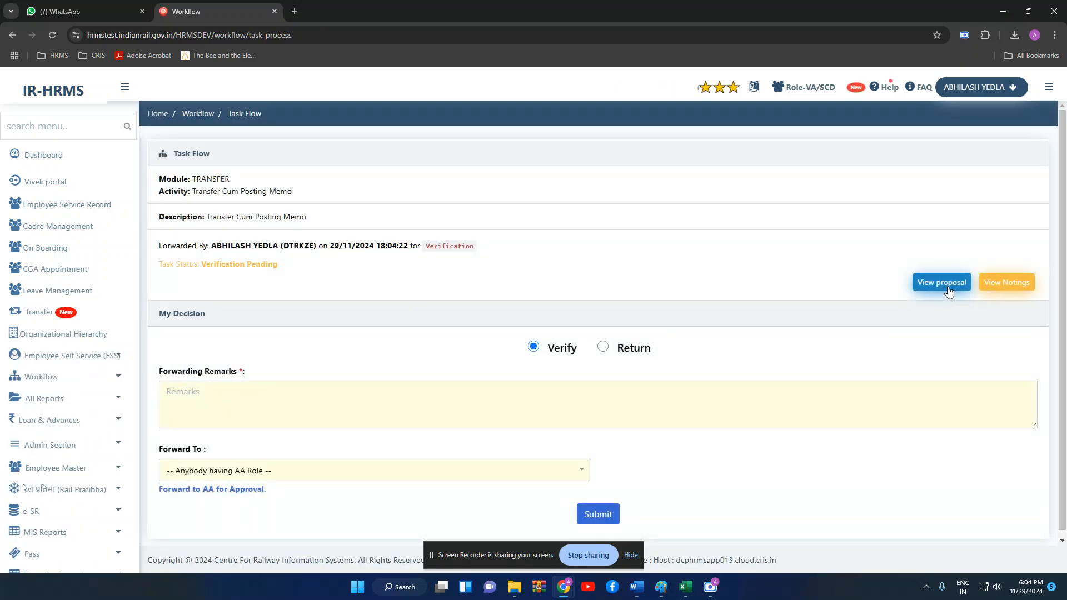
- Review the transfer proposal, then submit the verification with remark 'verify'
{"action": "left_click", "coordinate": [942, 282]}
{"action": "scroll", "coordinate": [507, 222], "scroll_direction": "down", "scroll_amount": 5}
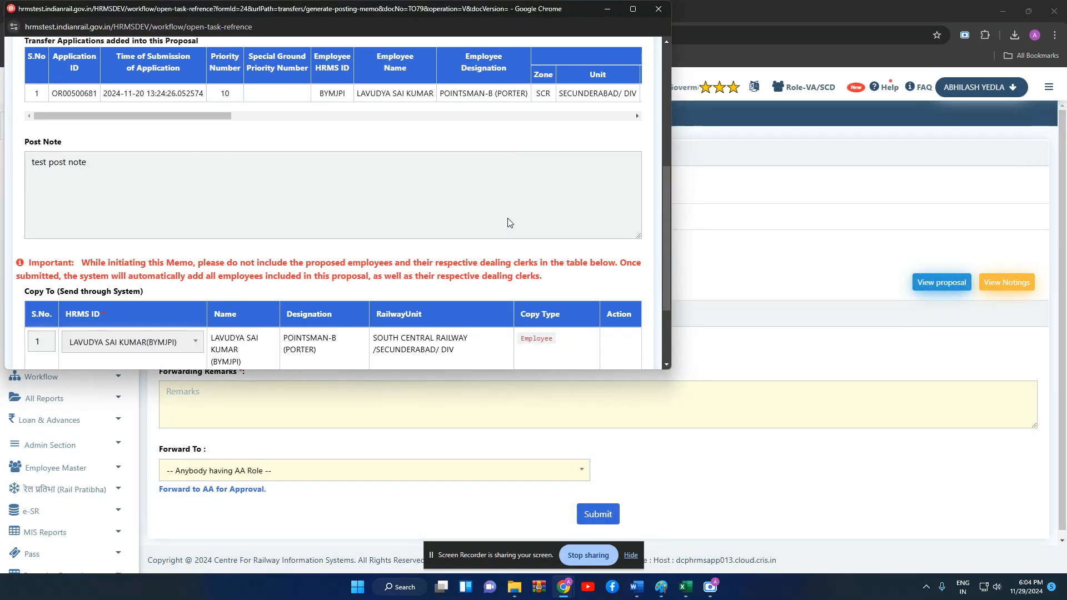
{"action": "scroll", "coordinate": [507, 222], "scroll_direction": "down", "scroll_amount": 2}
{"action": "left_click", "coordinate": [657, 10]}
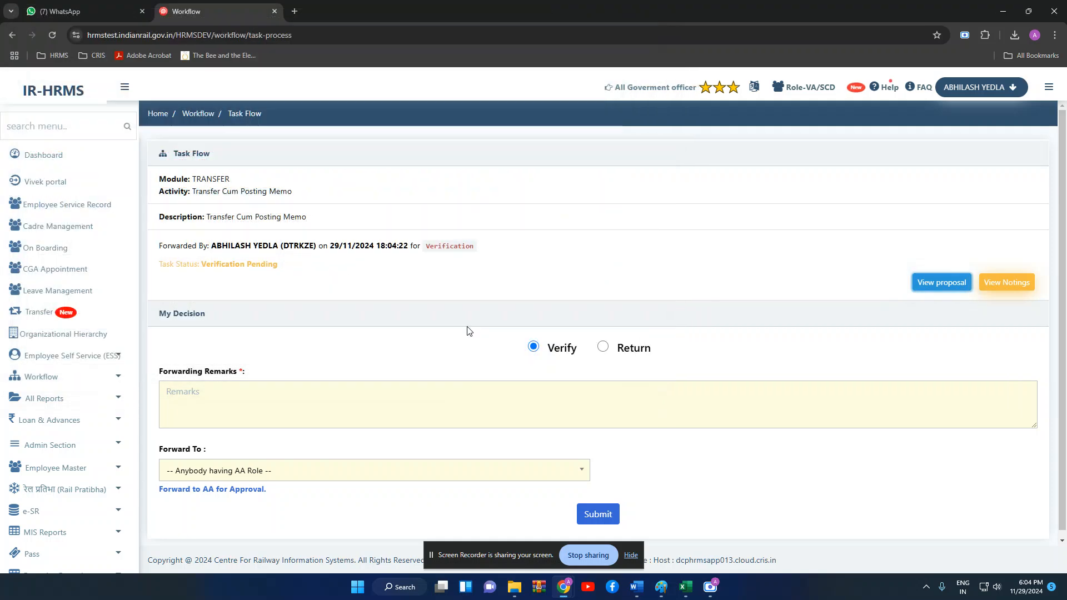
{"action": "left_click", "coordinate": [498, 417]}
{"action": "type", "text": "verif"}
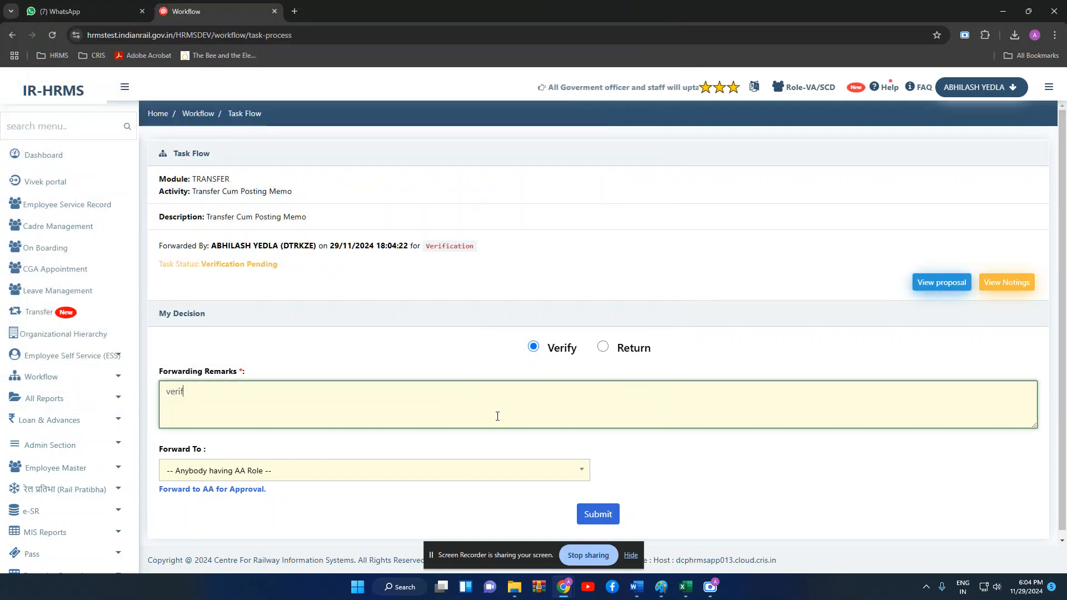
{"action": "type", "text": "y"}
{"action": "left_click", "coordinate": [598, 514]}
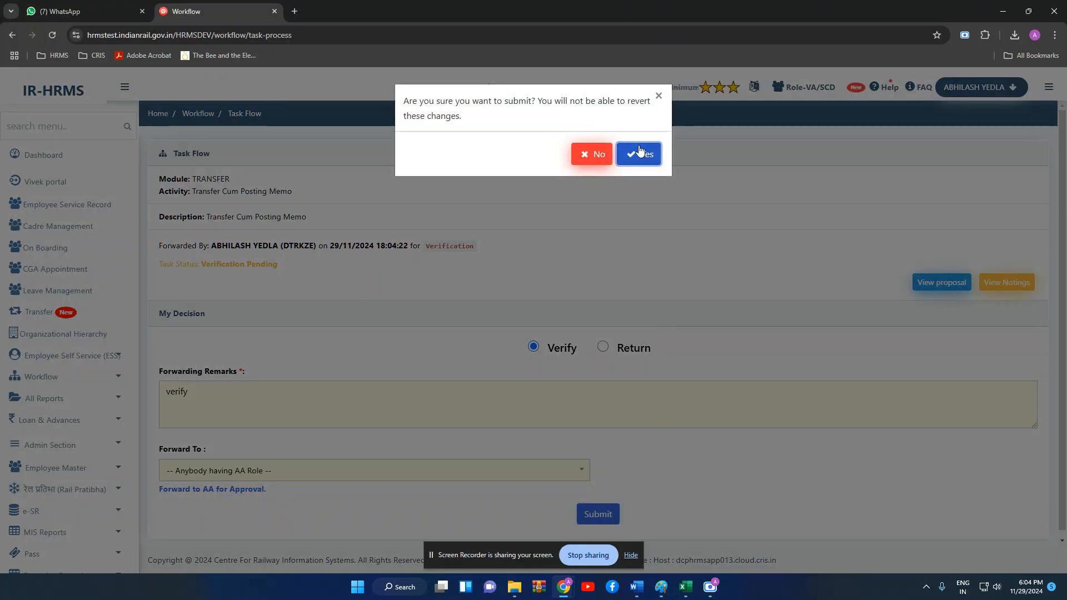
{"action": "left_click", "coordinate": [641, 151]}
{"action": "left_click", "coordinate": [803, 87]}
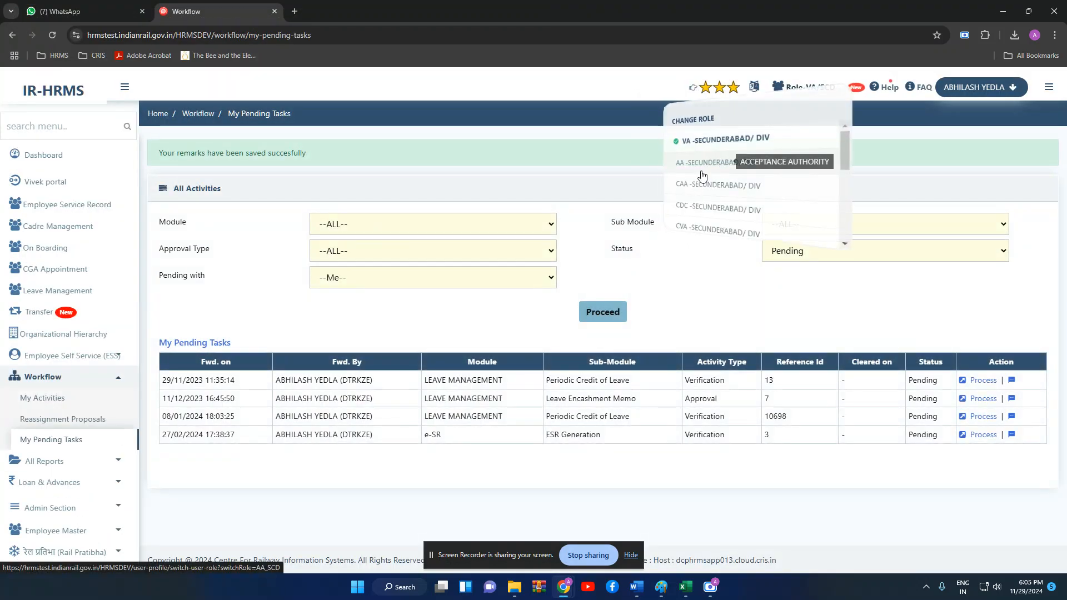
- As AA, approve memo TO79 with remark 'hfr', bringing up TO79.pdf for signing
{"action": "left_click", "coordinate": [701, 174]}
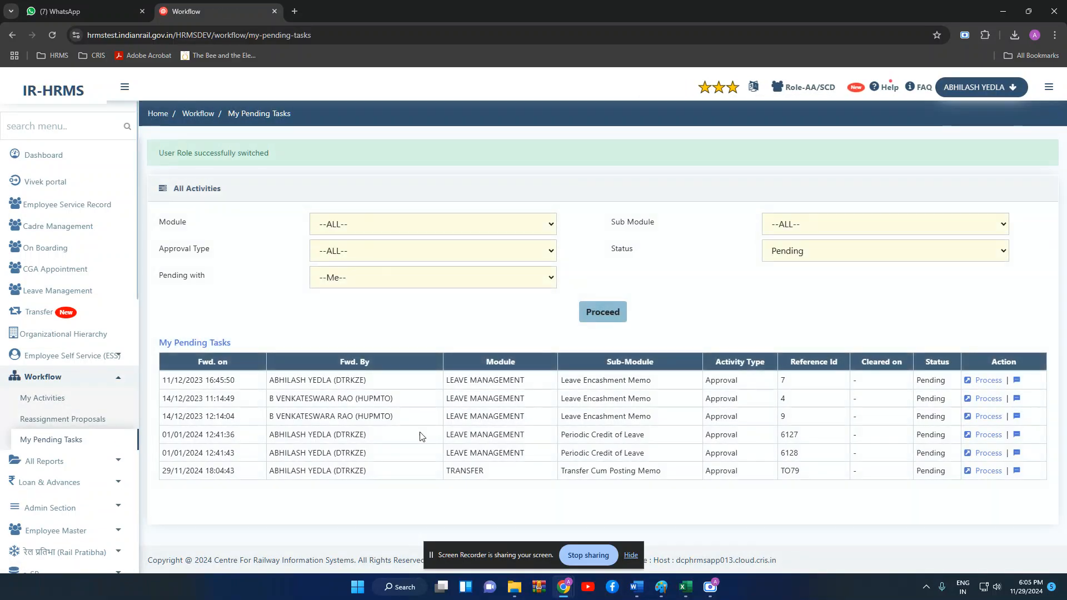
{"action": "left_click", "coordinate": [989, 470]}
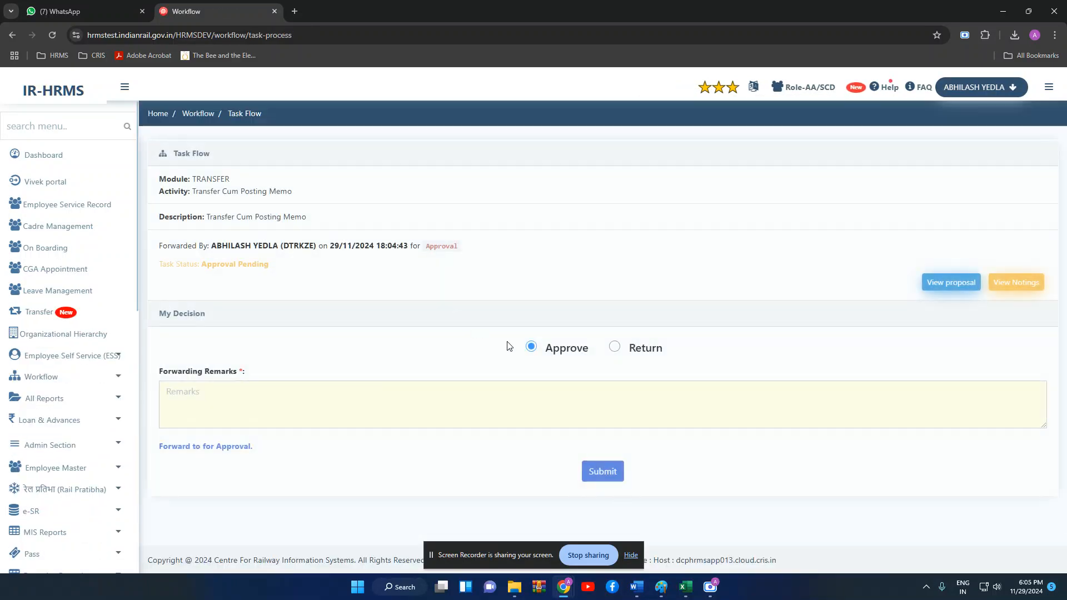
{"action": "left_click", "coordinate": [536, 393]}
{"action": "type", "text": "hfr"}
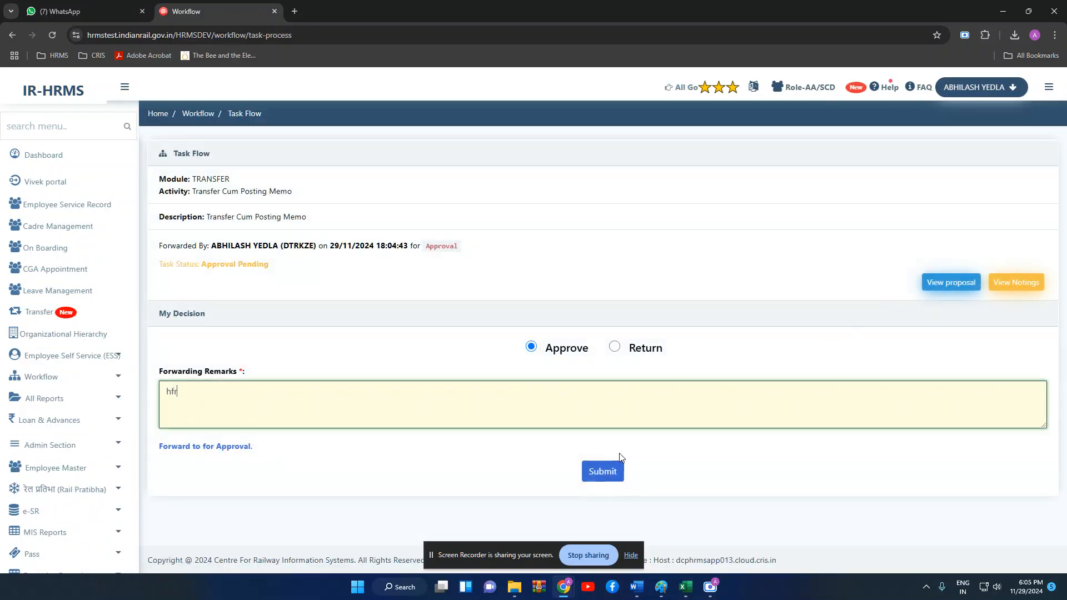
{"action": "left_click", "coordinate": [611, 470]}
{"action": "left_click", "coordinate": [645, 150]}
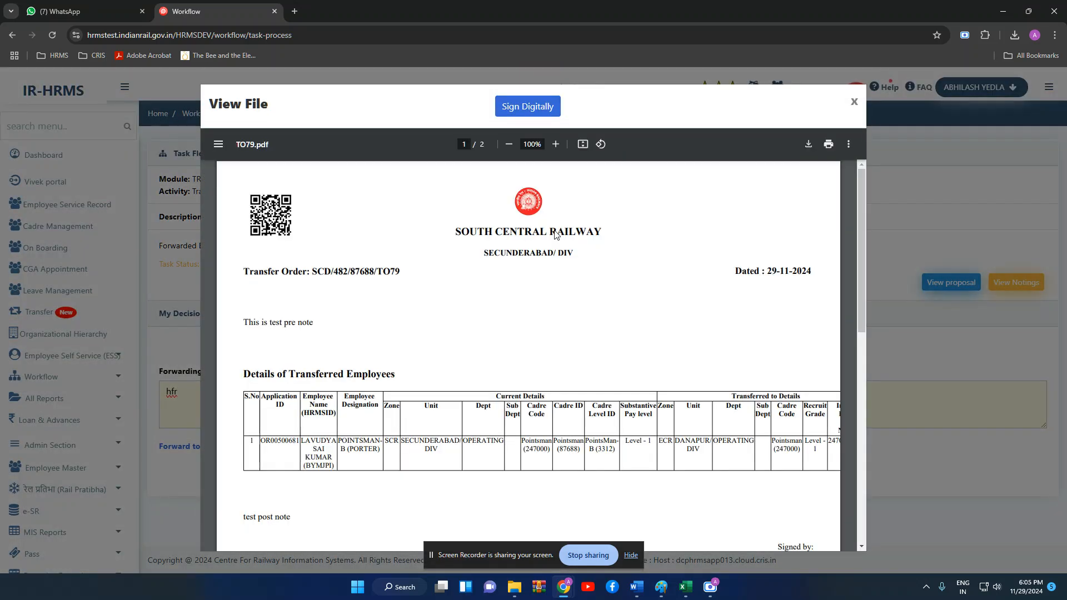
- Review the TO79.pdf preview, then start digital signing and confirm signing and accepting it
{"action": "scroll", "coordinate": [555, 233], "scroll_direction": "down", "scroll_amount": 7}
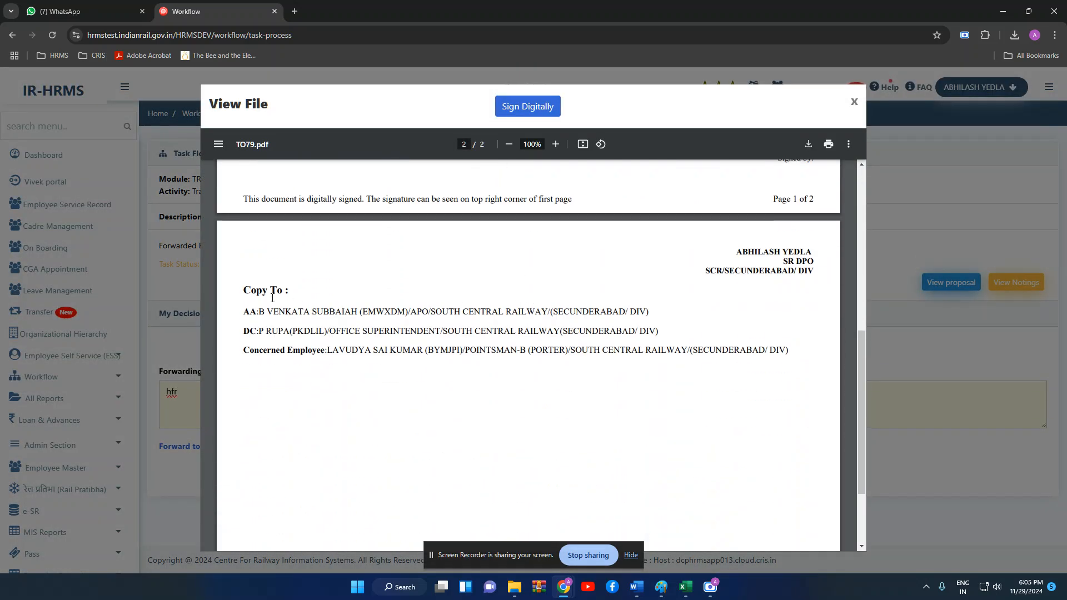
{"action": "scroll", "coordinate": [610, 317], "scroll_direction": "up", "scroll_amount": 3}
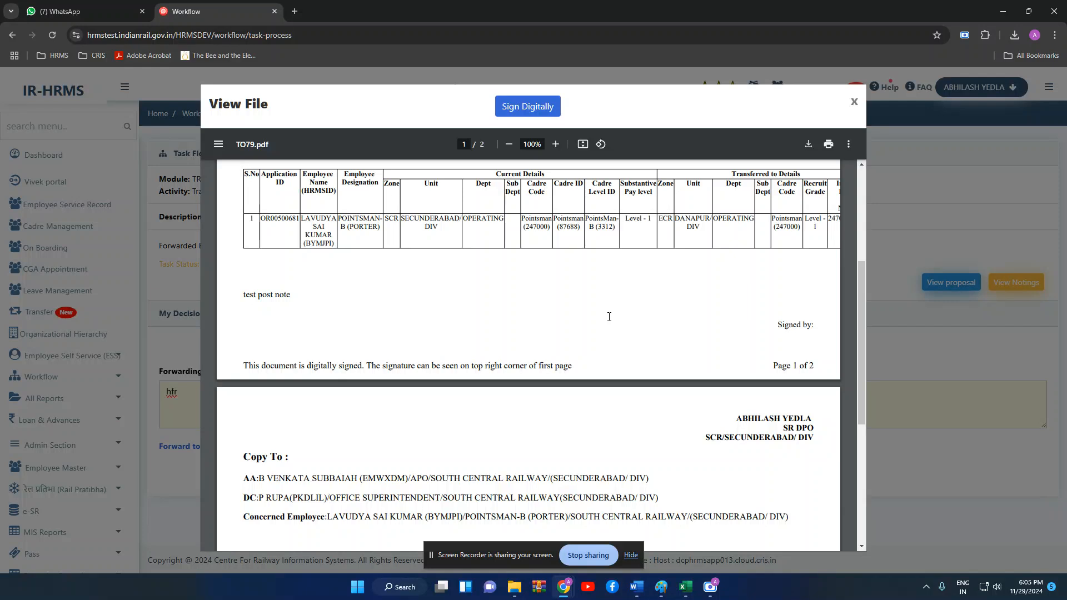
{"action": "scroll", "coordinate": [610, 317], "scroll_direction": "up", "scroll_amount": 4}
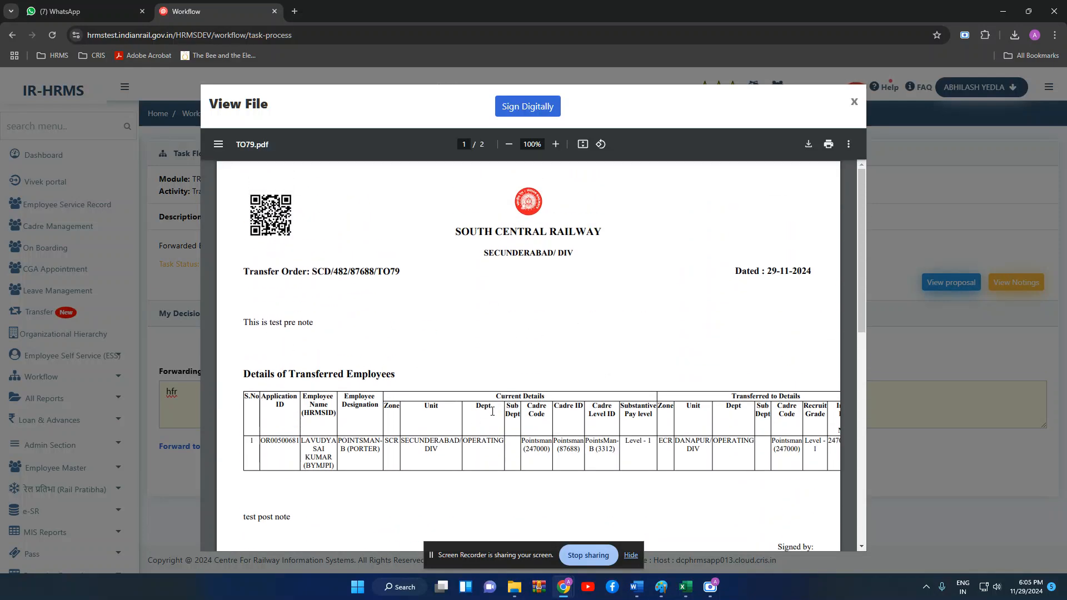
{"action": "left_click", "coordinate": [539, 107]}
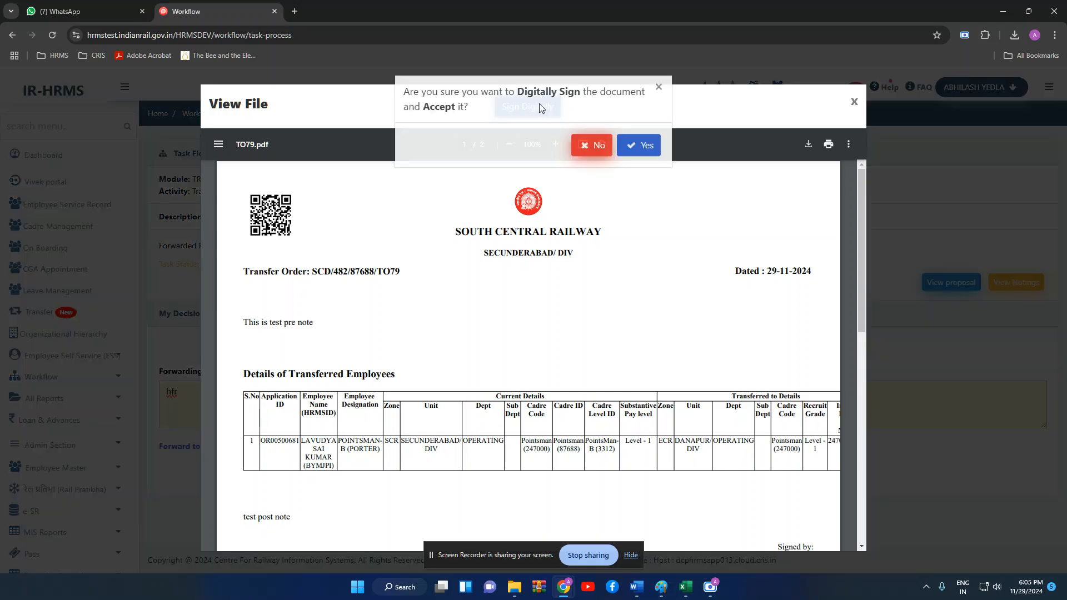
{"action": "left_click", "coordinate": [643, 154]}
- Sign TO79.pdf with the Microsoft Windows Store token, DS eMudhra test 10 certificate and signature password
{"action": "left_click", "coordinate": [480, 186]}
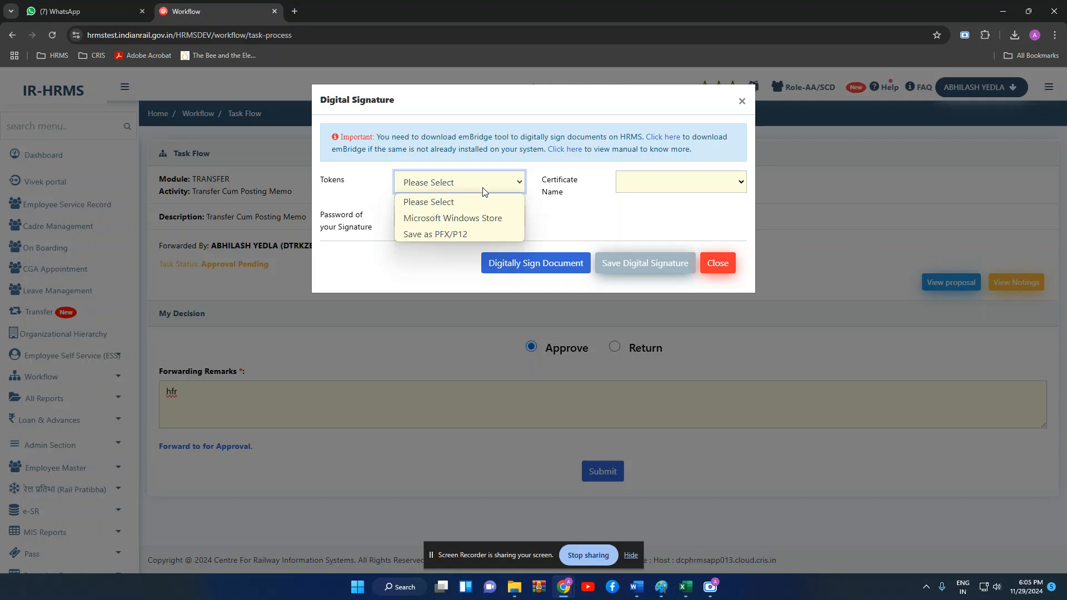
{"action": "left_click", "coordinate": [478, 217]}
{"action": "left_click", "coordinate": [667, 182]}
{"action": "left_click", "coordinate": [661, 214]}
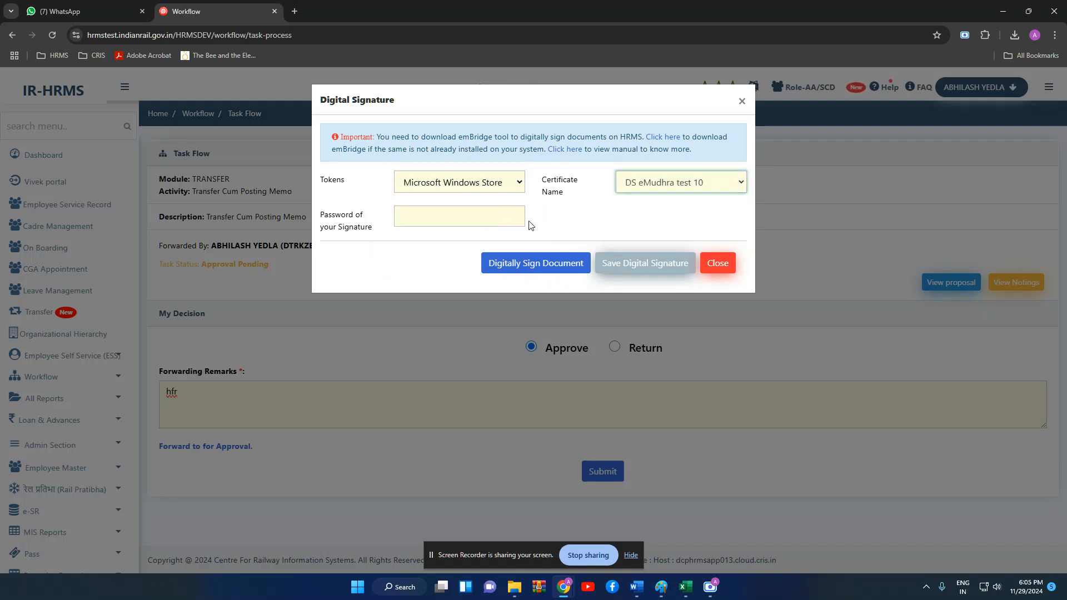
{"action": "left_click", "coordinate": [500, 217]}
{"action": "type", "text": "•••"}
{"action": "left_click", "coordinate": [547, 263]}
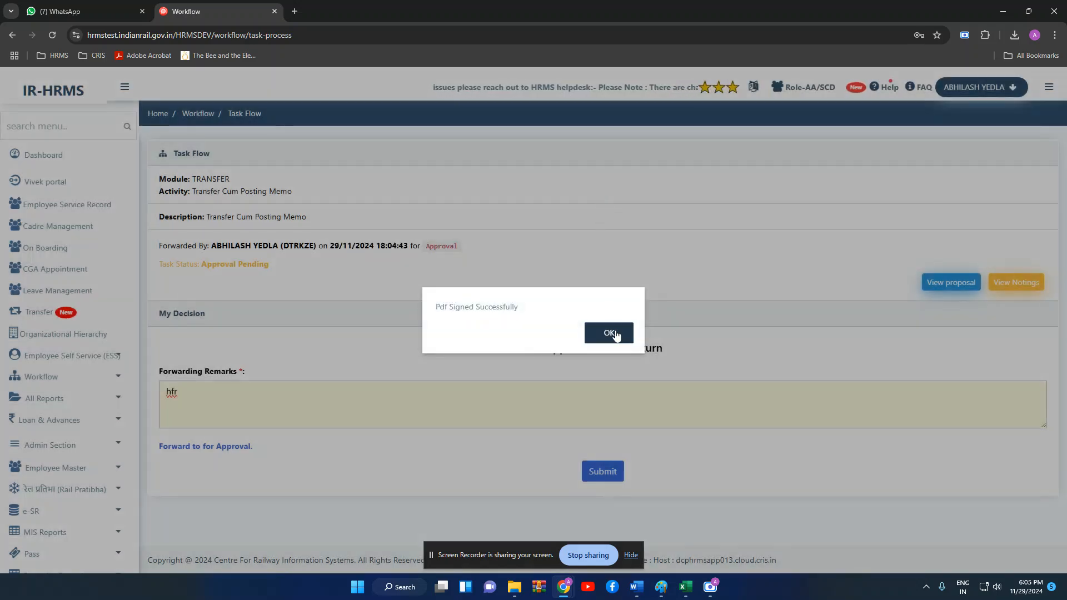
- Acknowledge the Pdf Signed Successfully message to open the signed TO79.pdf
{"action": "left_click", "coordinate": [609, 333]}
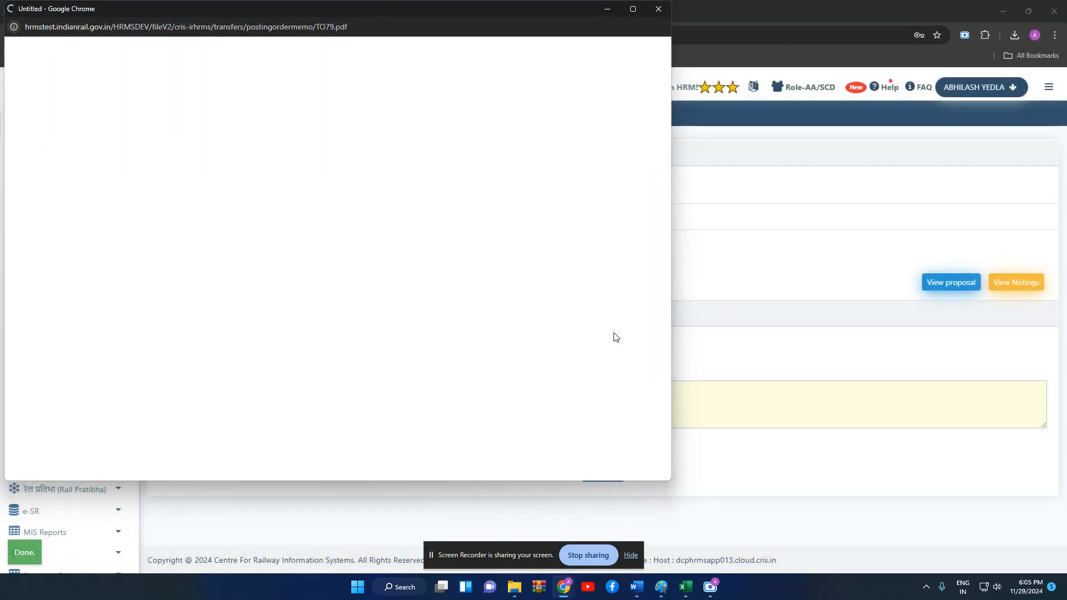